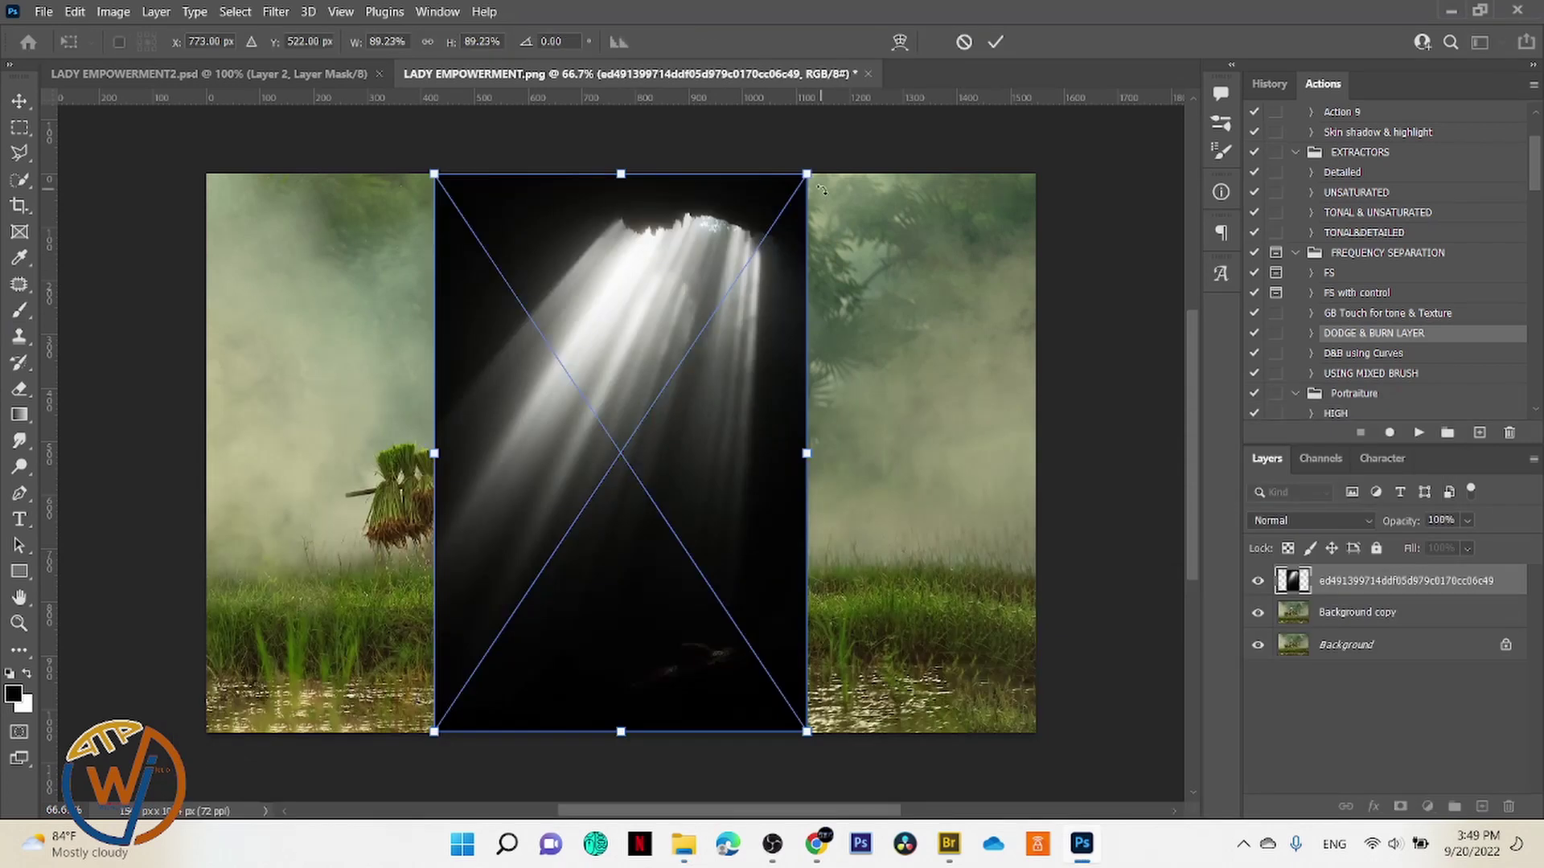
Step: Place the light-ray image rotated about 26° over the photo's upper right and apply a Gaussian Blur with a 4.4-pixel radius
{"action": "left_click_drag", "start_coordinate": [856, 422], "coordinate": [961, 274]}
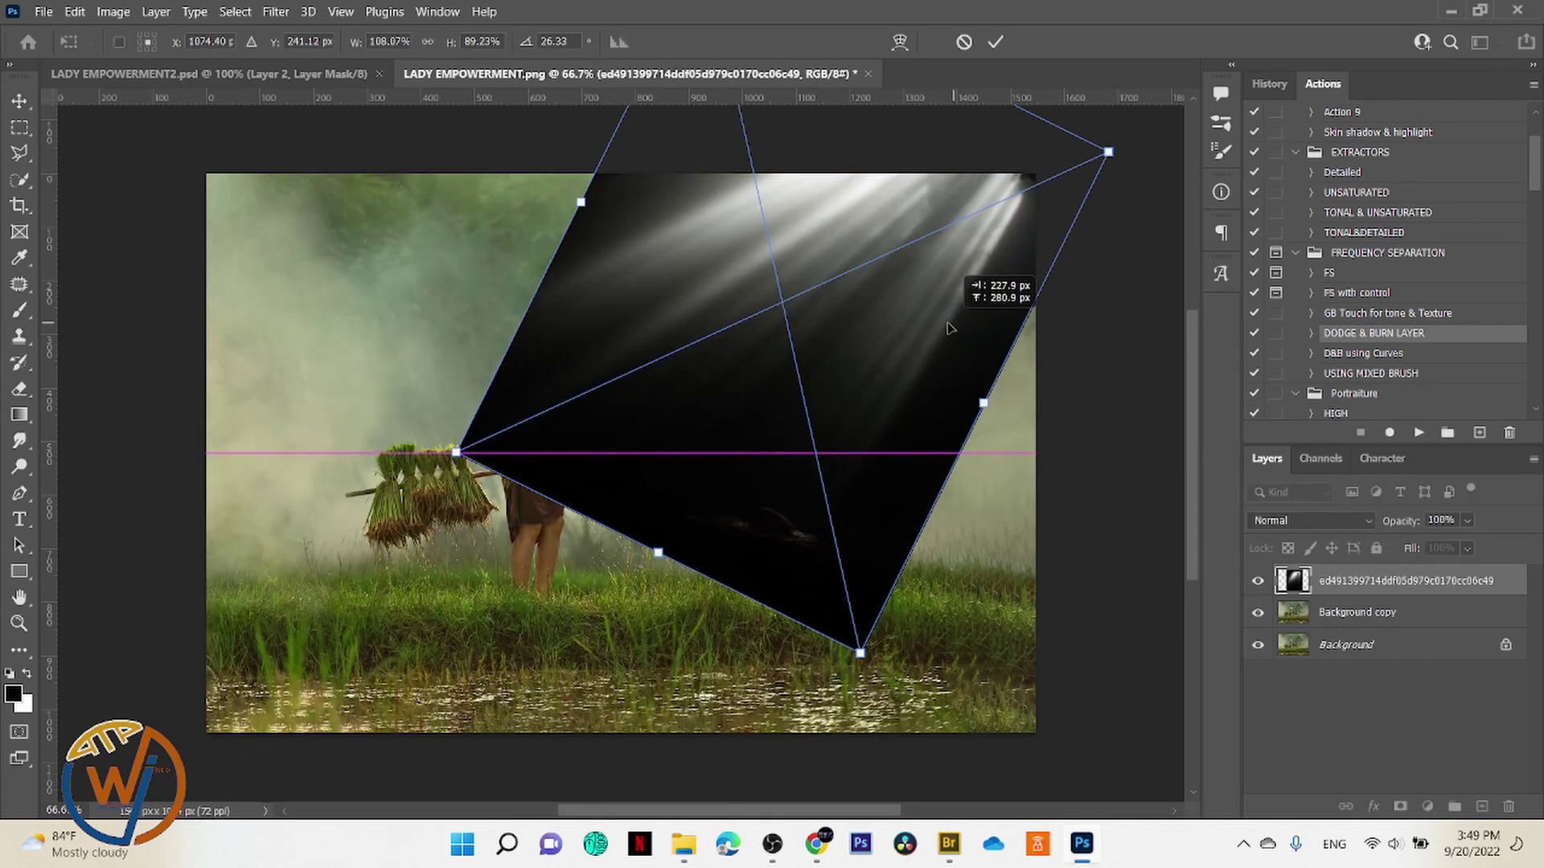
{"action": "left_click", "coordinate": [995, 42]}
{"action": "left_click", "coordinate": [276, 11]}
{"action": "mouse_move", "coordinate": [290, 248]}
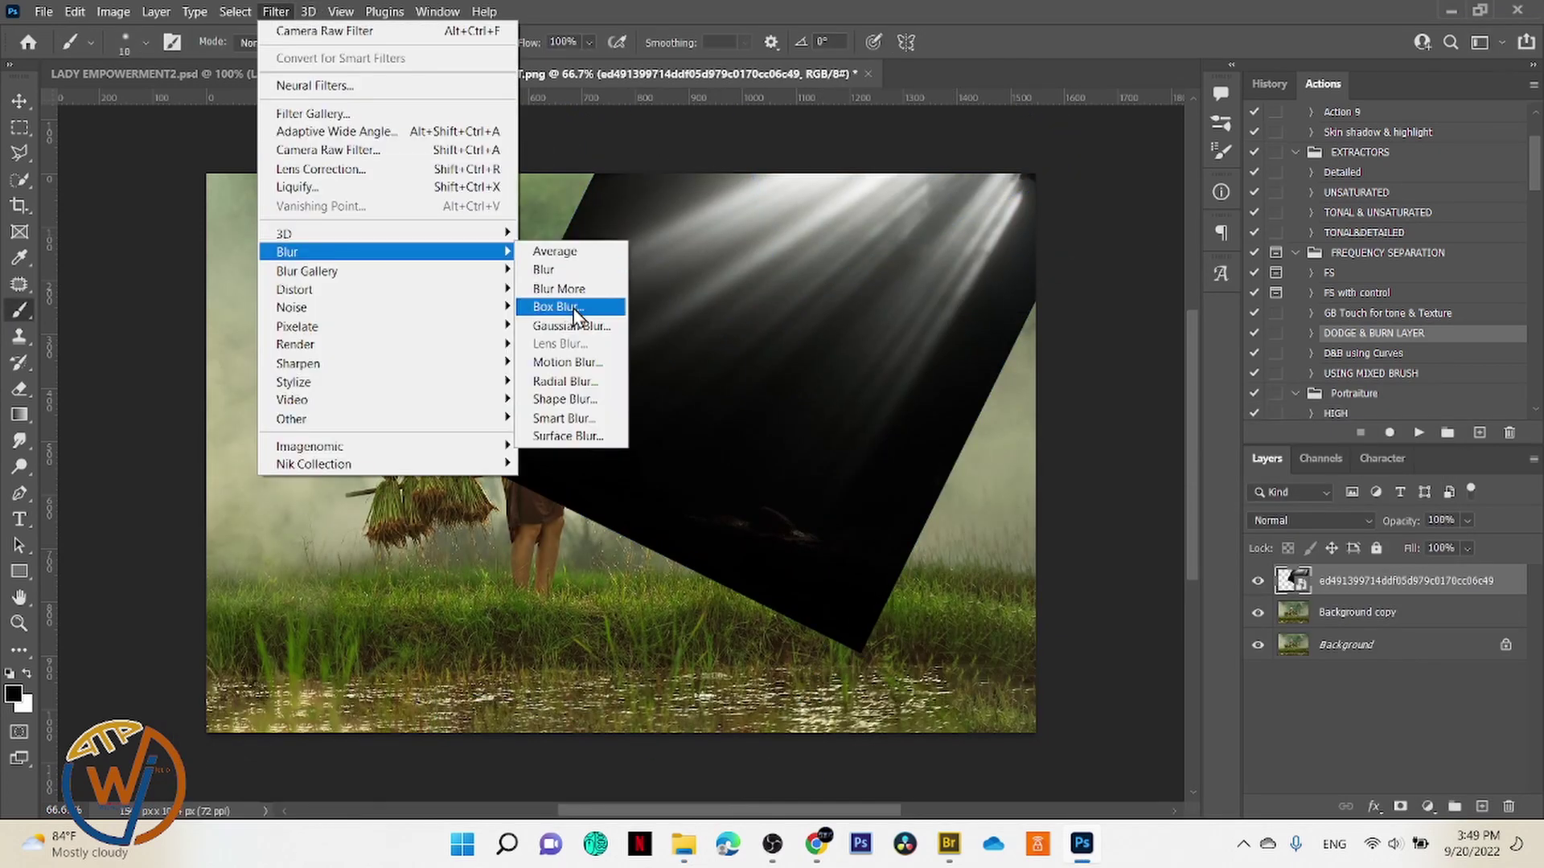
{"action": "left_click", "coordinate": [563, 320]}
{"action": "left_click_drag", "start_coordinate": [1118, 592], "coordinate": [1127, 592]}
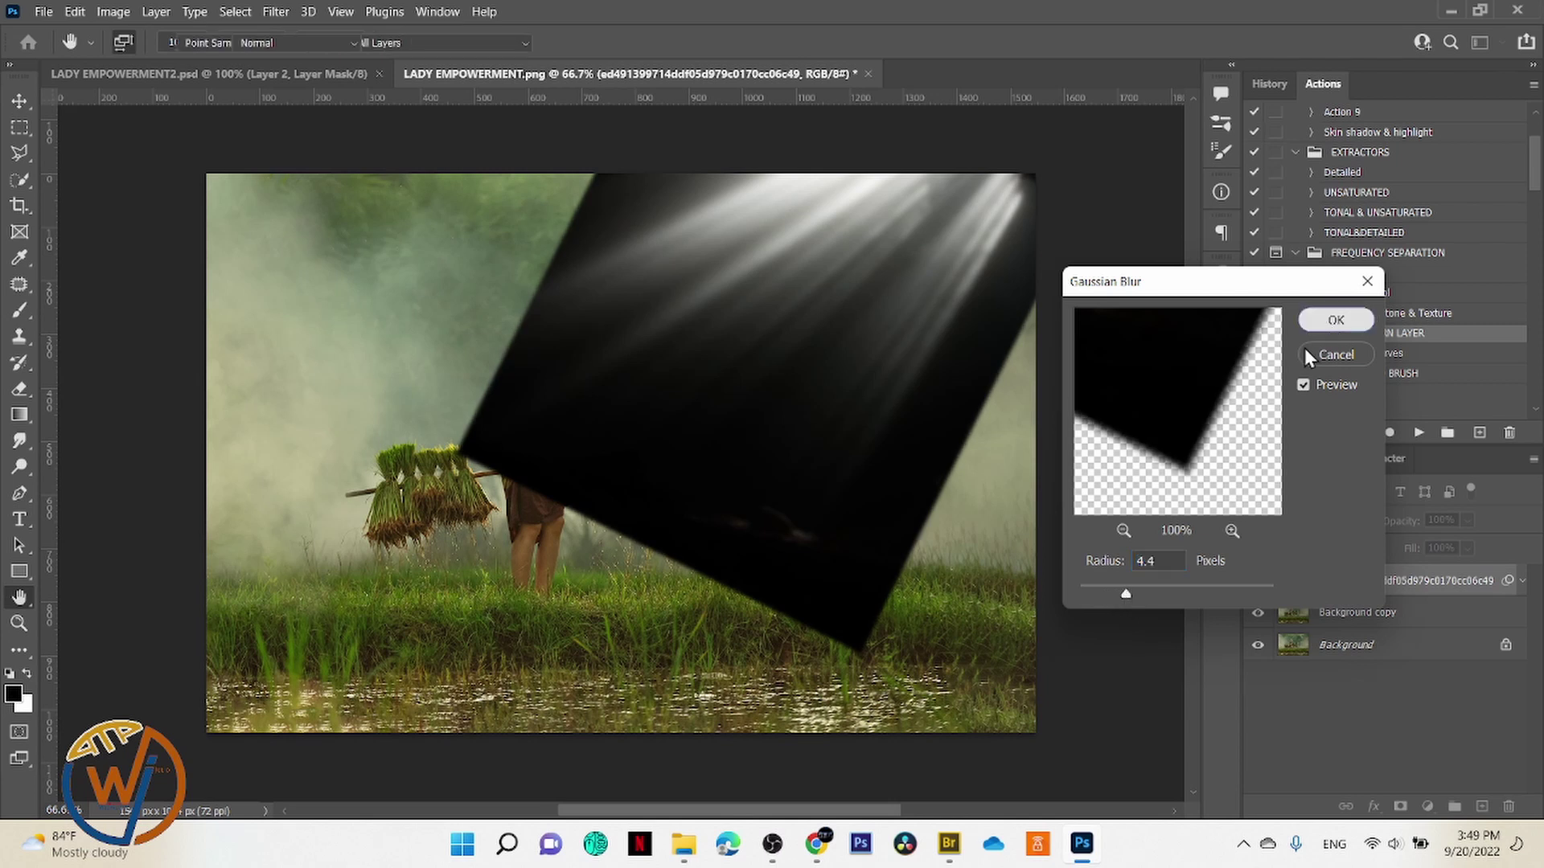
{"action": "left_click", "coordinate": [1335, 320]}
Step: Set the light-ray layer's blend mode to Screen and enlarge it toward the lower right with a rotation of about 21°
{"action": "left_click", "coordinate": [1355, 522]}
{"action": "left_click", "coordinate": [1314, 485]}
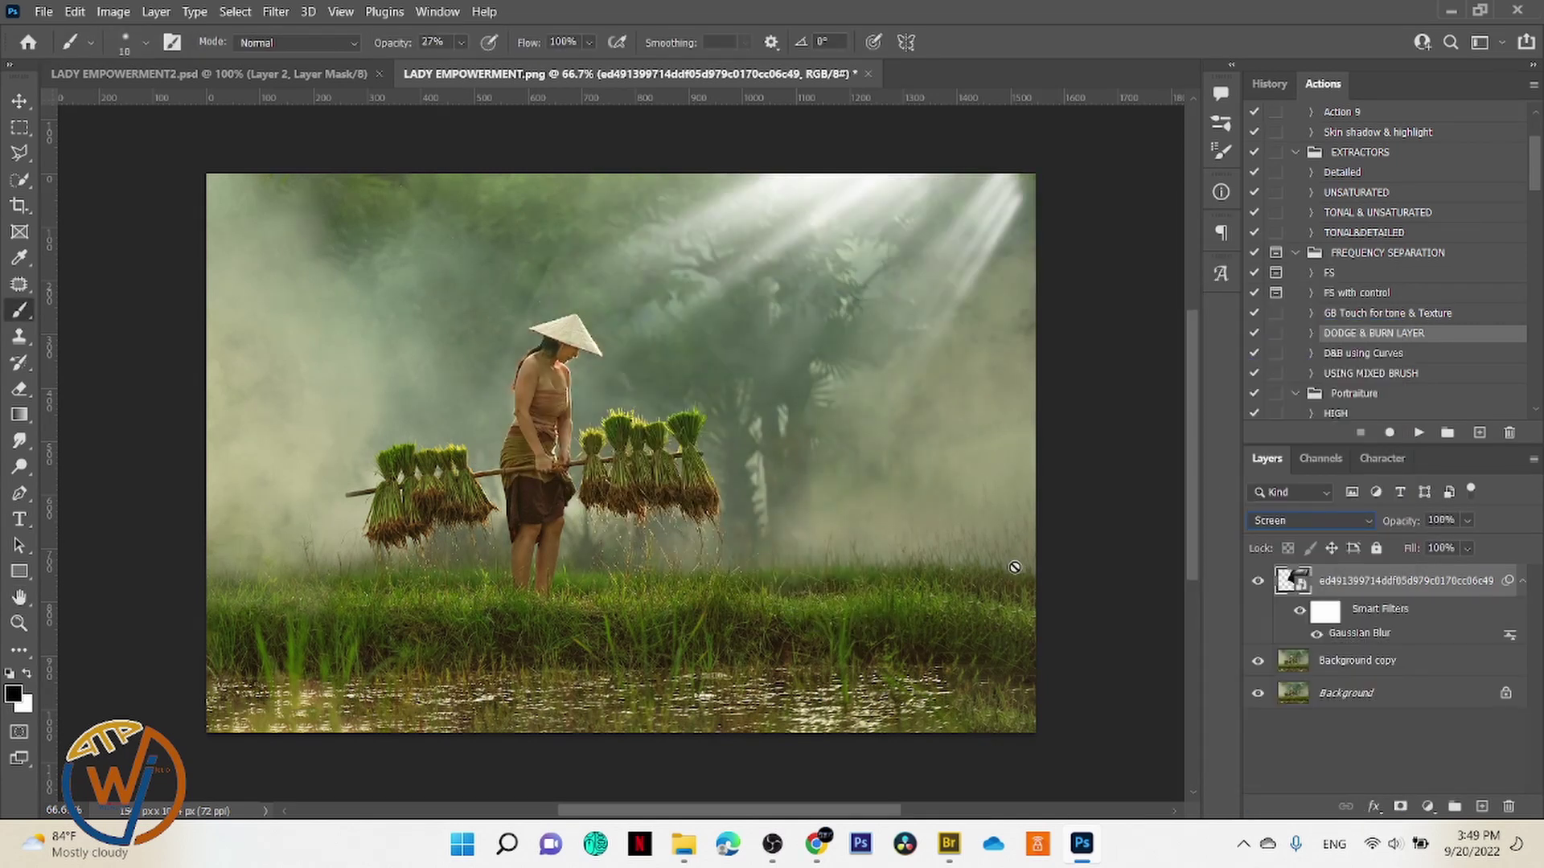
{"action": "key", "text": "ctrl+t"}
{"action": "left_click", "coordinate": [840, 341]}
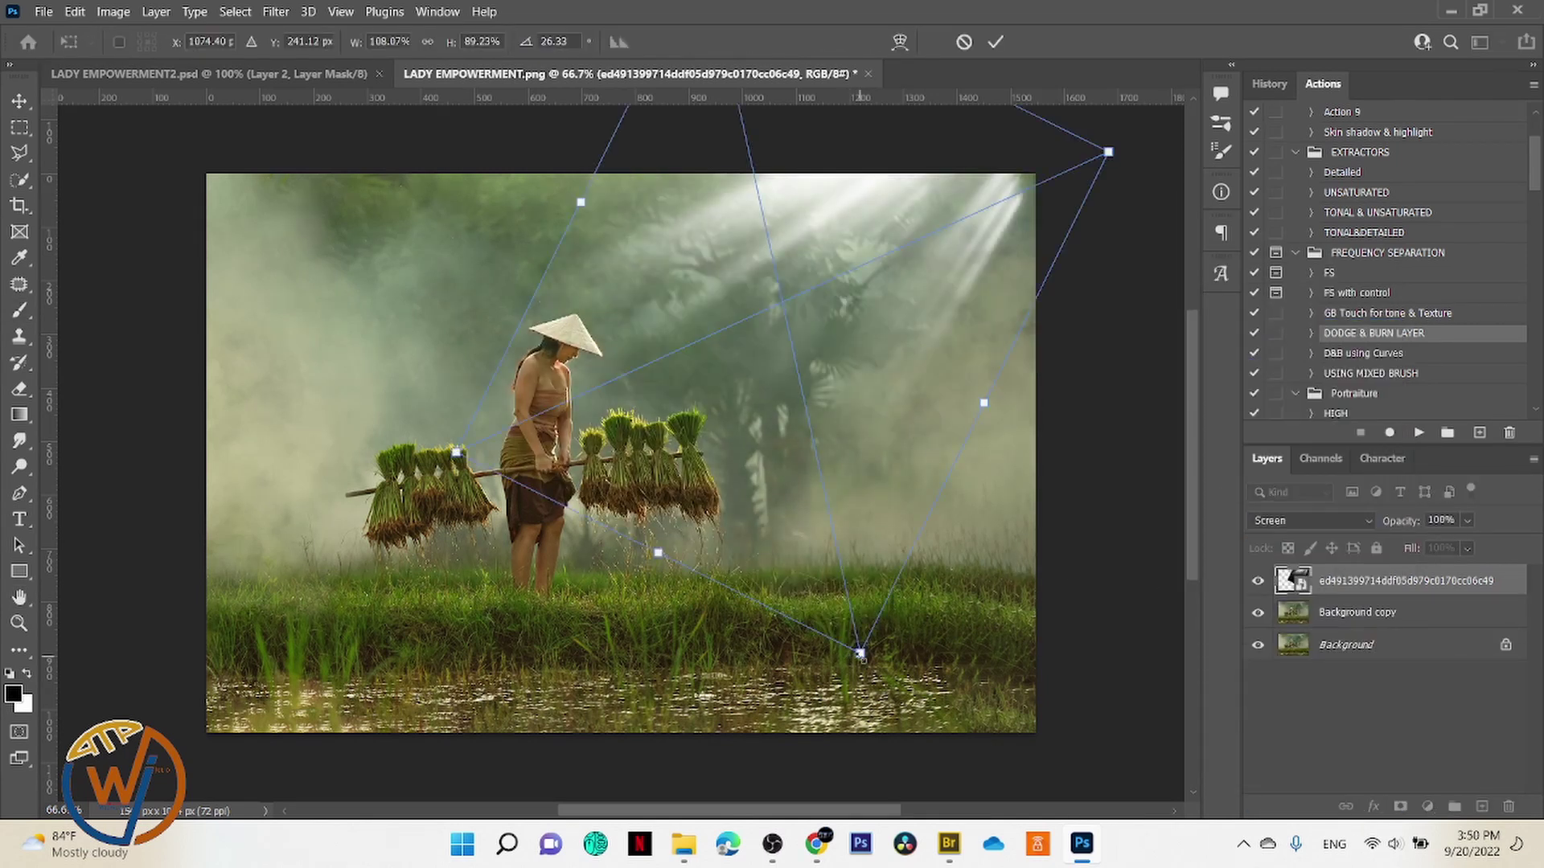
{"action": "left_click_drag", "start_coordinate": [861, 655], "coordinate": [917, 687]}
{"action": "left_click_drag", "start_coordinate": [1108, 525], "coordinate": [1138, 505]}
{"action": "left_click_drag", "start_coordinate": [921, 595], "coordinate": [924, 610]}
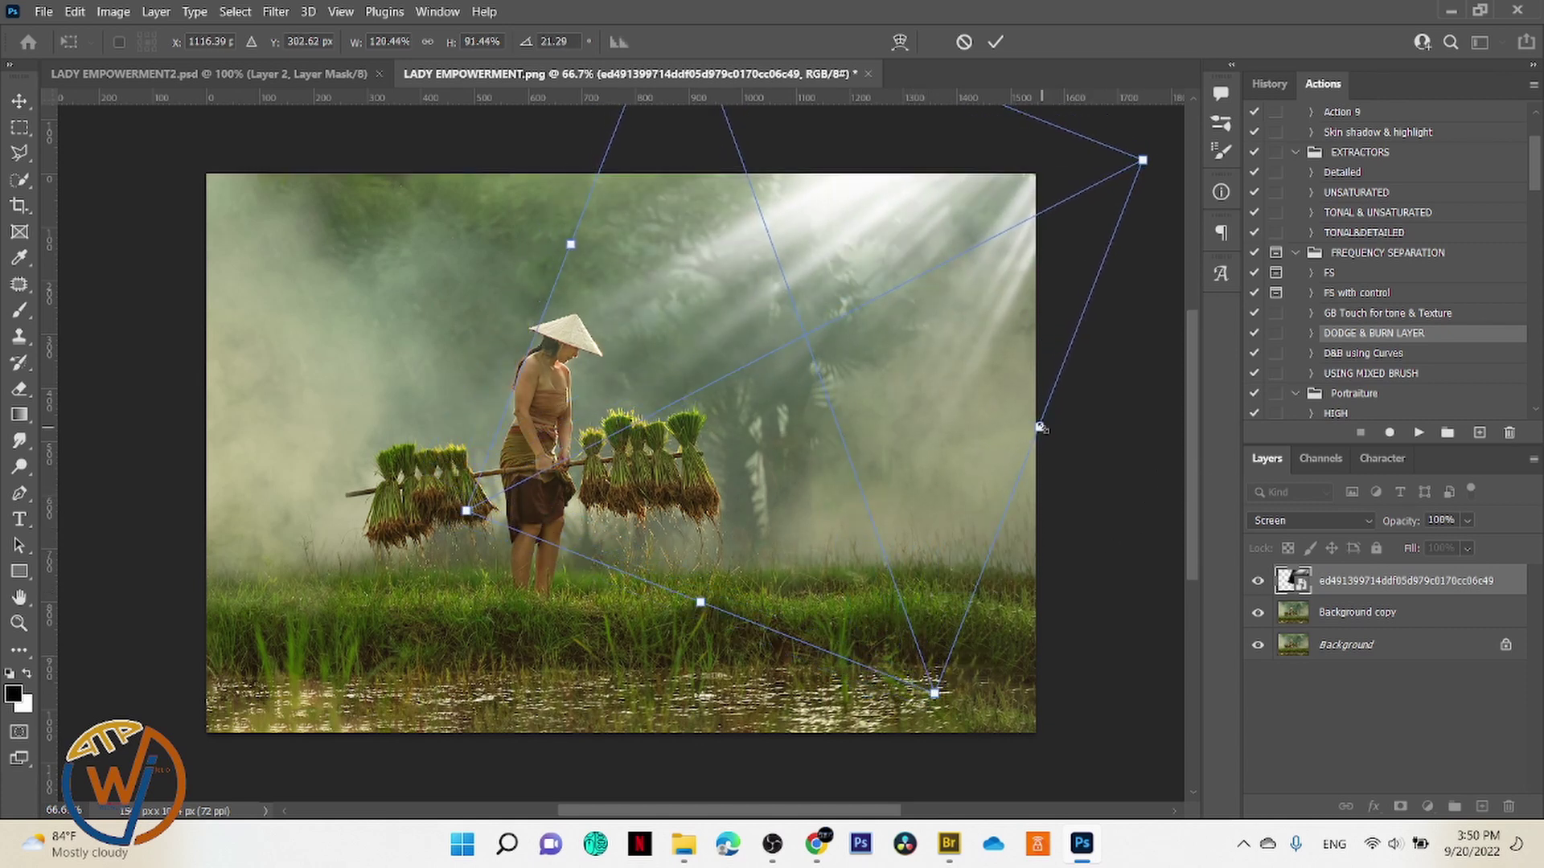
{"action": "left_click", "coordinate": [995, 42]}
Step: Set the radius of the light-ray layer's Gaussian Blur smart filter to 9.6 pixels
{"action": "double_click", "coordinate": [1375, 635]}
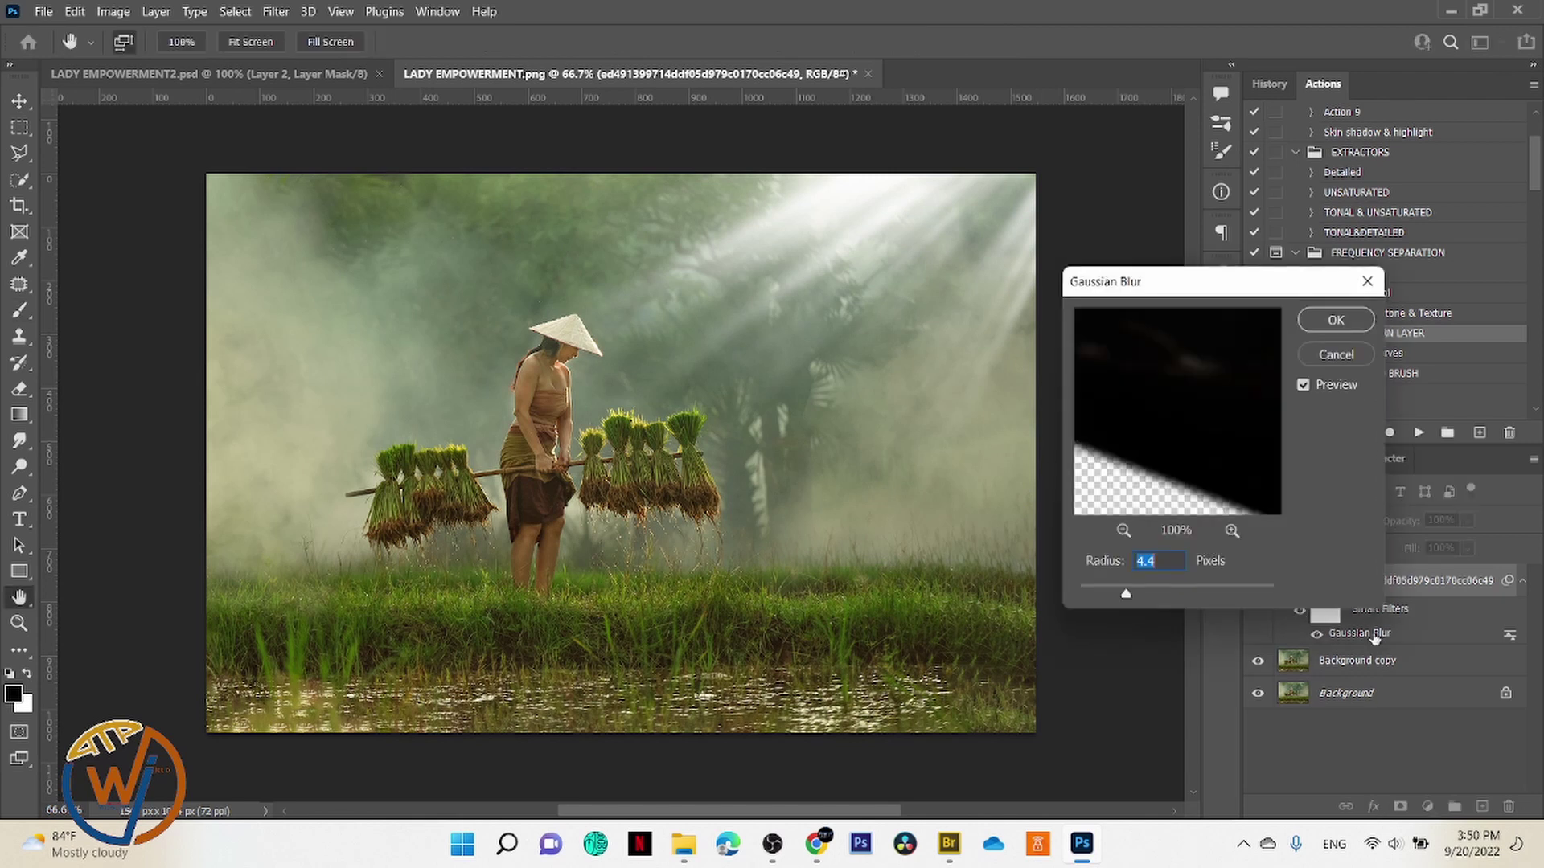
{"action": "mouse_move", "coordinate": [1125, 594]}
{"action": "left_mouse_down"}
{"action": "mouse_move", "coordinate": [1172, 592]}
{"action": "mouse_move", "coordinate": [1156, 595]}
{"action": "left_mouse_up"}
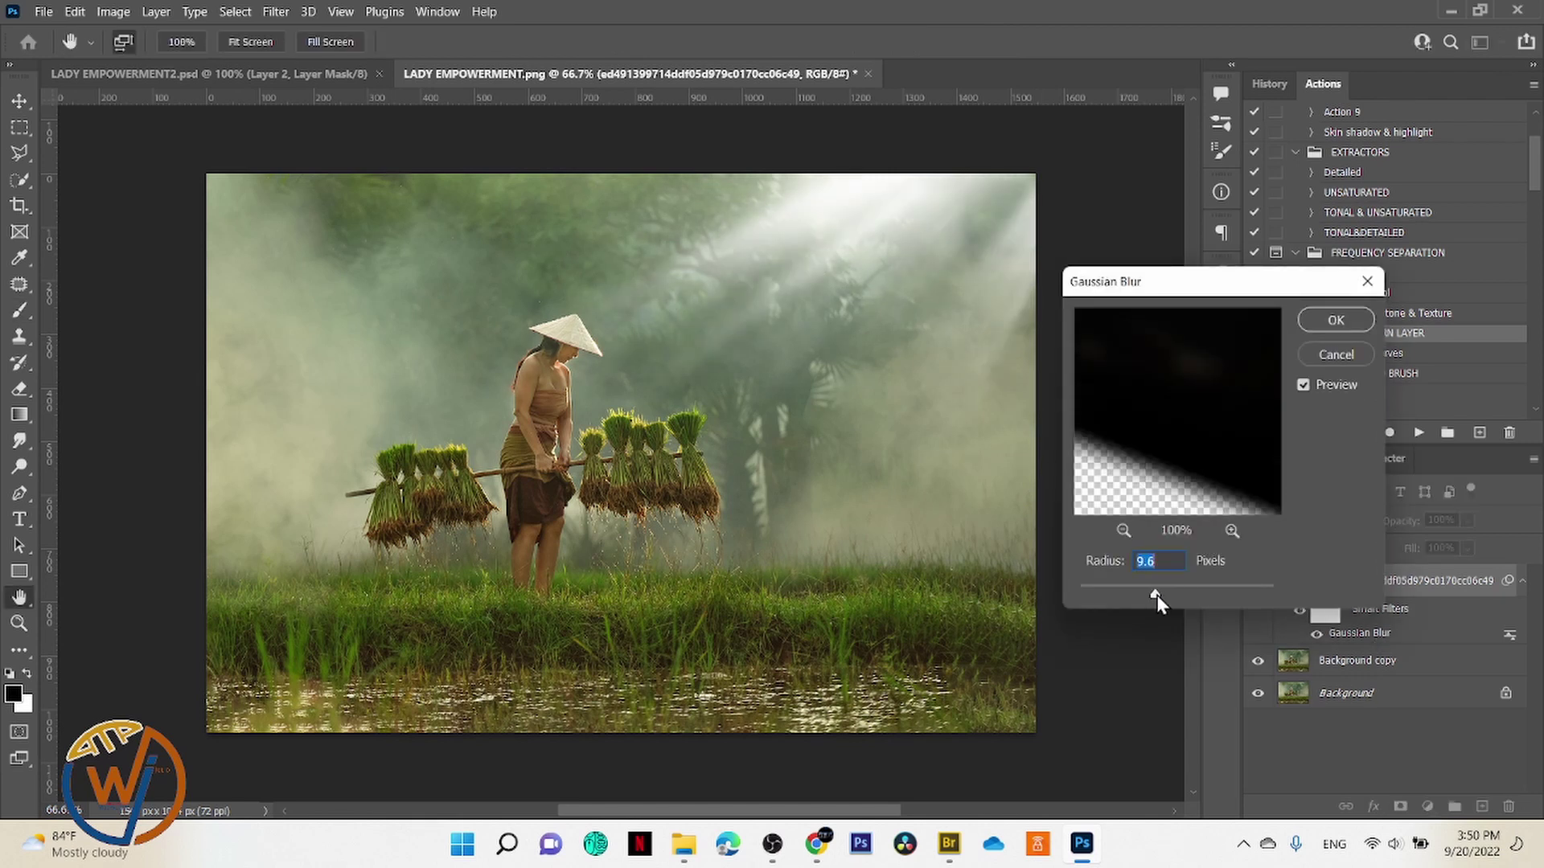
{"action": "left_click", "coordinate": [1334, 320]}
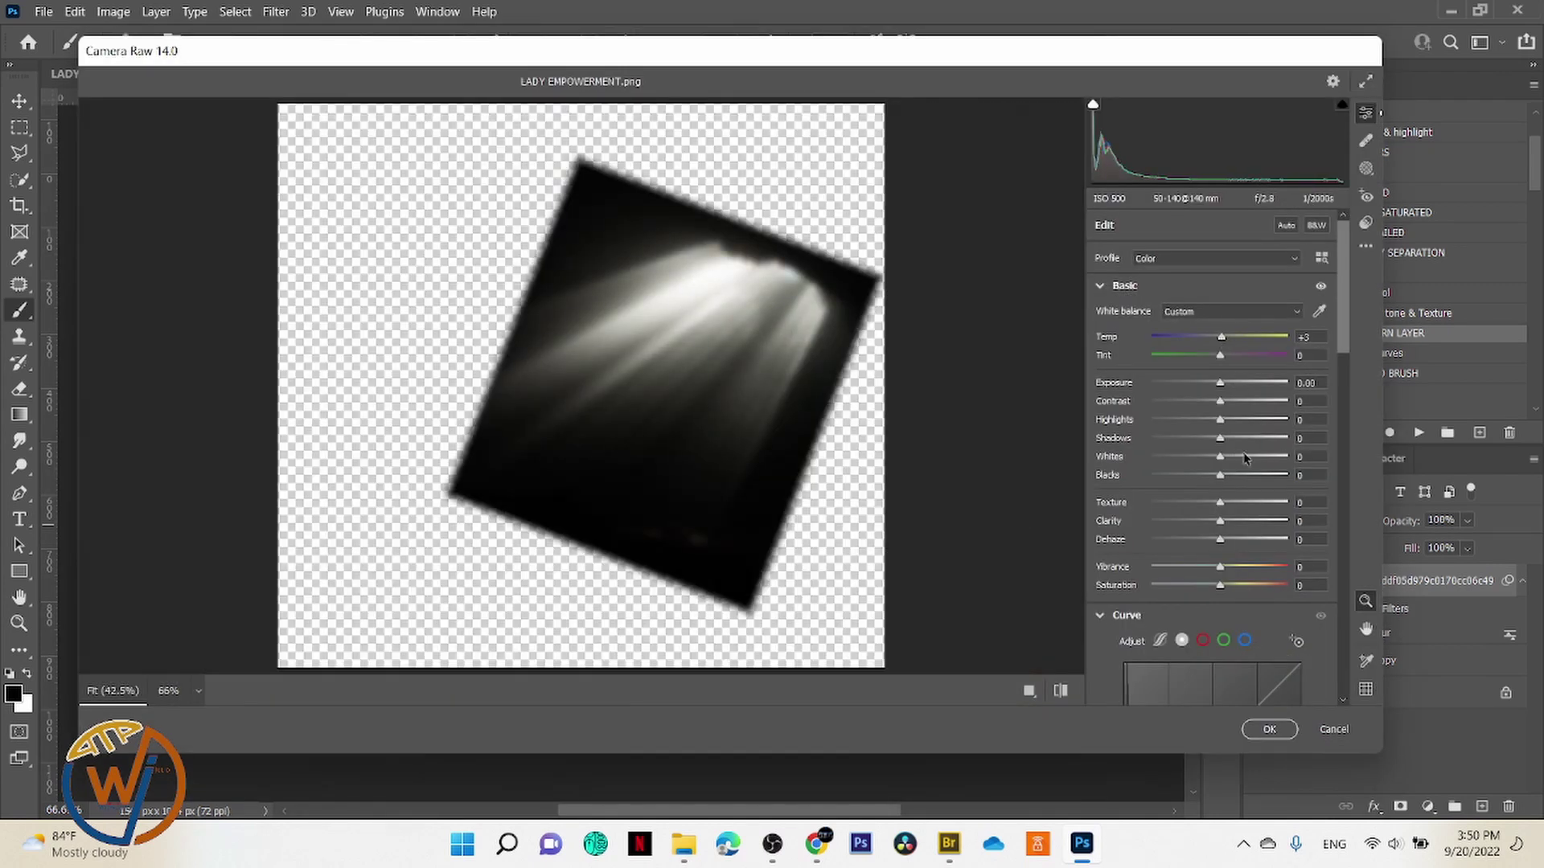
Step: Apply a Camera Raw Filter to the light-ray layer, warming it slightly with the temperature and the blue tone curve
{"action": "left_click_drag", "start_coordinate": [1345, 286], "coordinate": [1300, 363]}
{"action": "left_click", "coordinate": [1244, 322]}
{"action": "left_click", "coordinate": [1269, 729]}
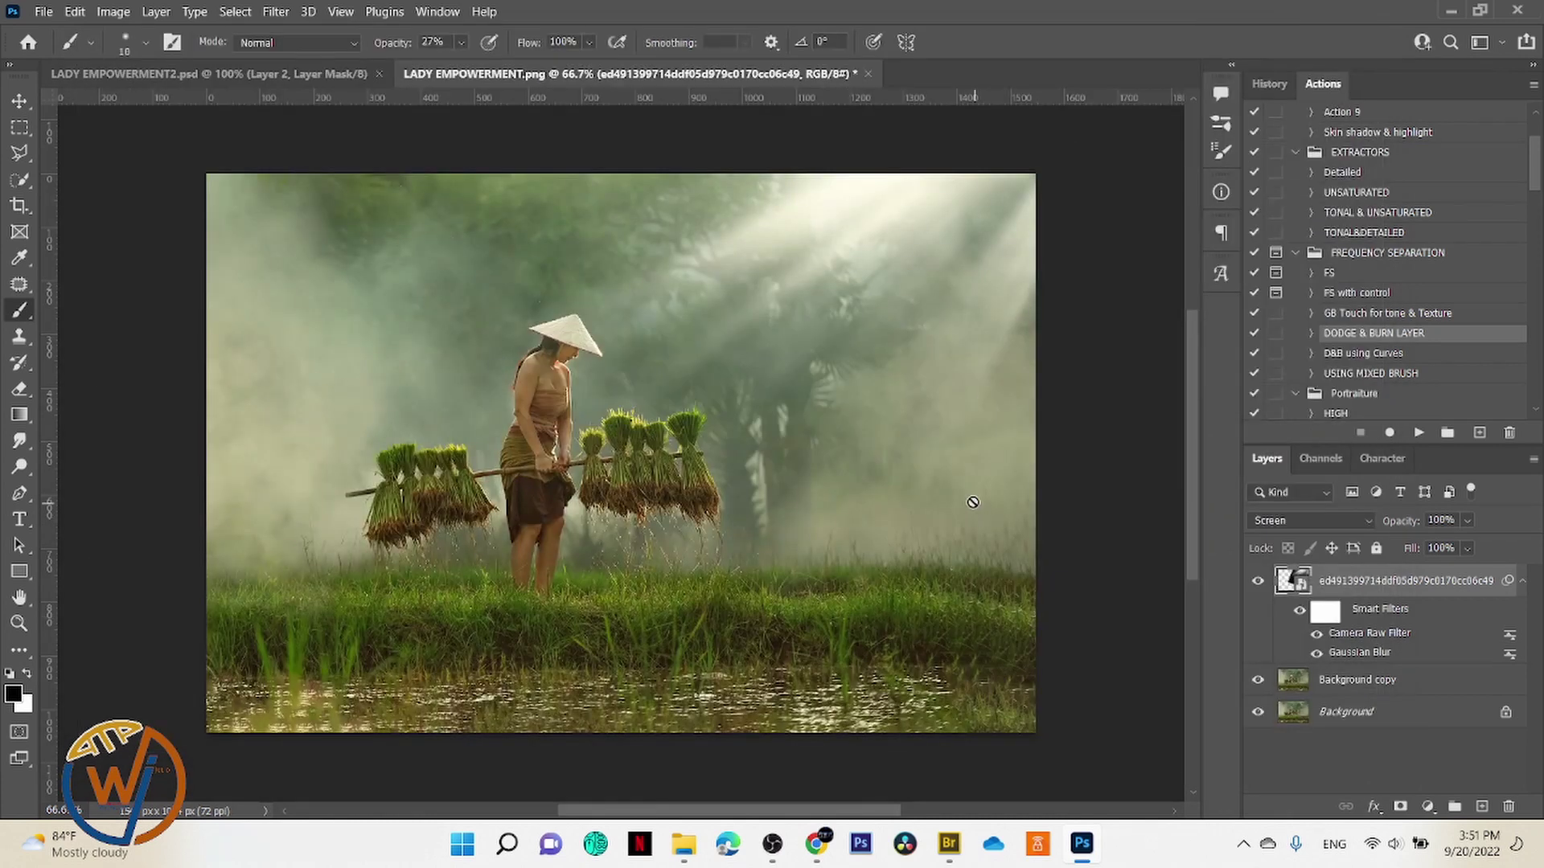
Step: Duplicate the light-ray layer, shift the copy toward the photo's lower right and rotate it to about 35°
{"action": "left_click", "coordinate": [1519, 582]}
{"action": "key", "text": "ctrl+j"}
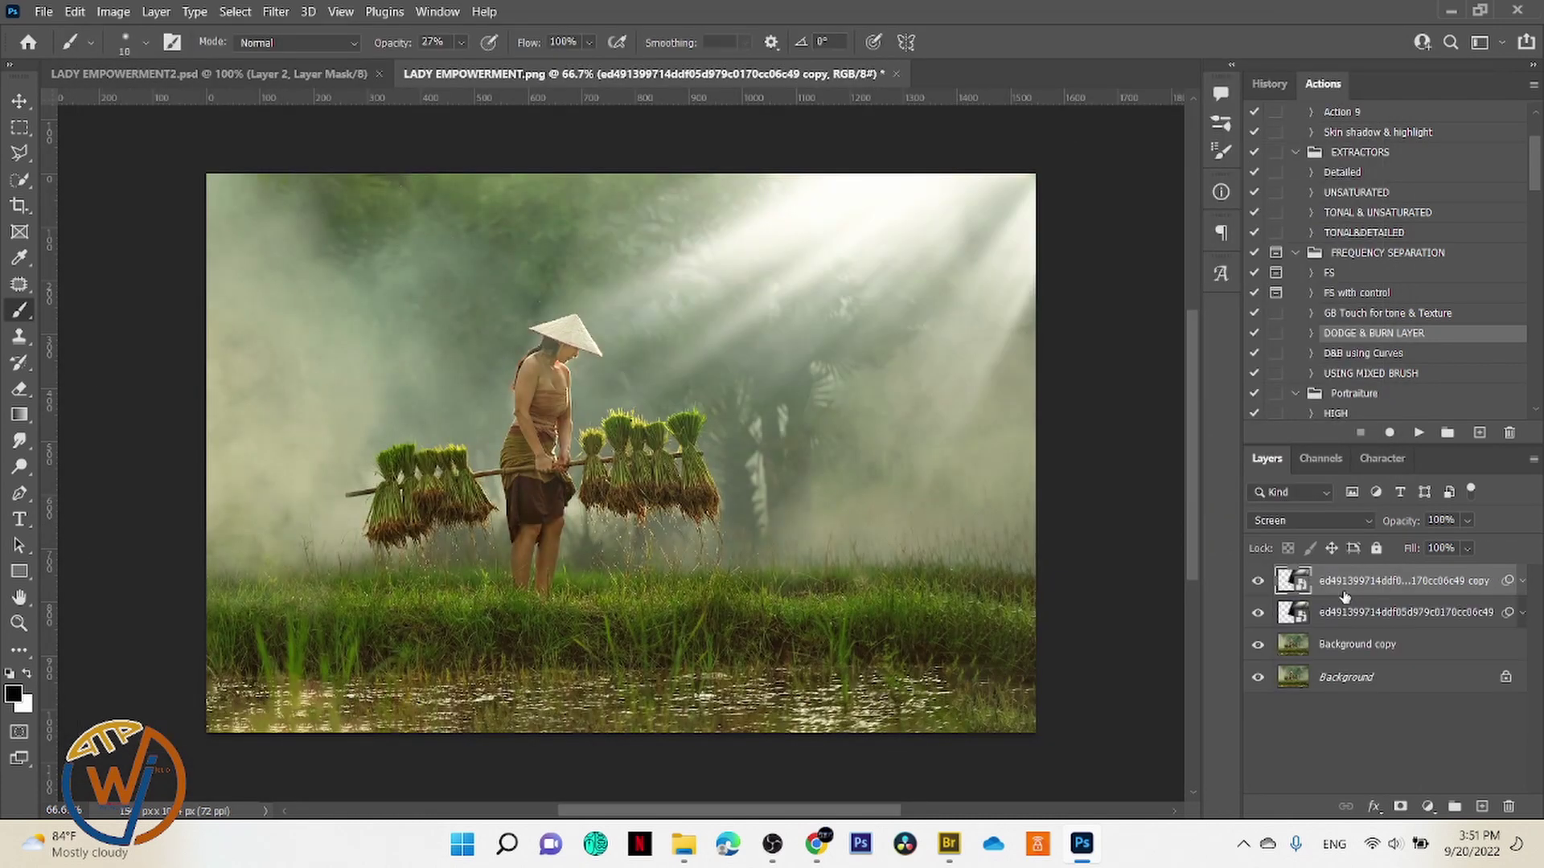
{"action": "key", "text": "v"}
{"action": "left_click_drag", "start_coordinate": [923, 262], "coordinate": [1020, 321]}
{"action": "key", "text": "ctrl+t"}
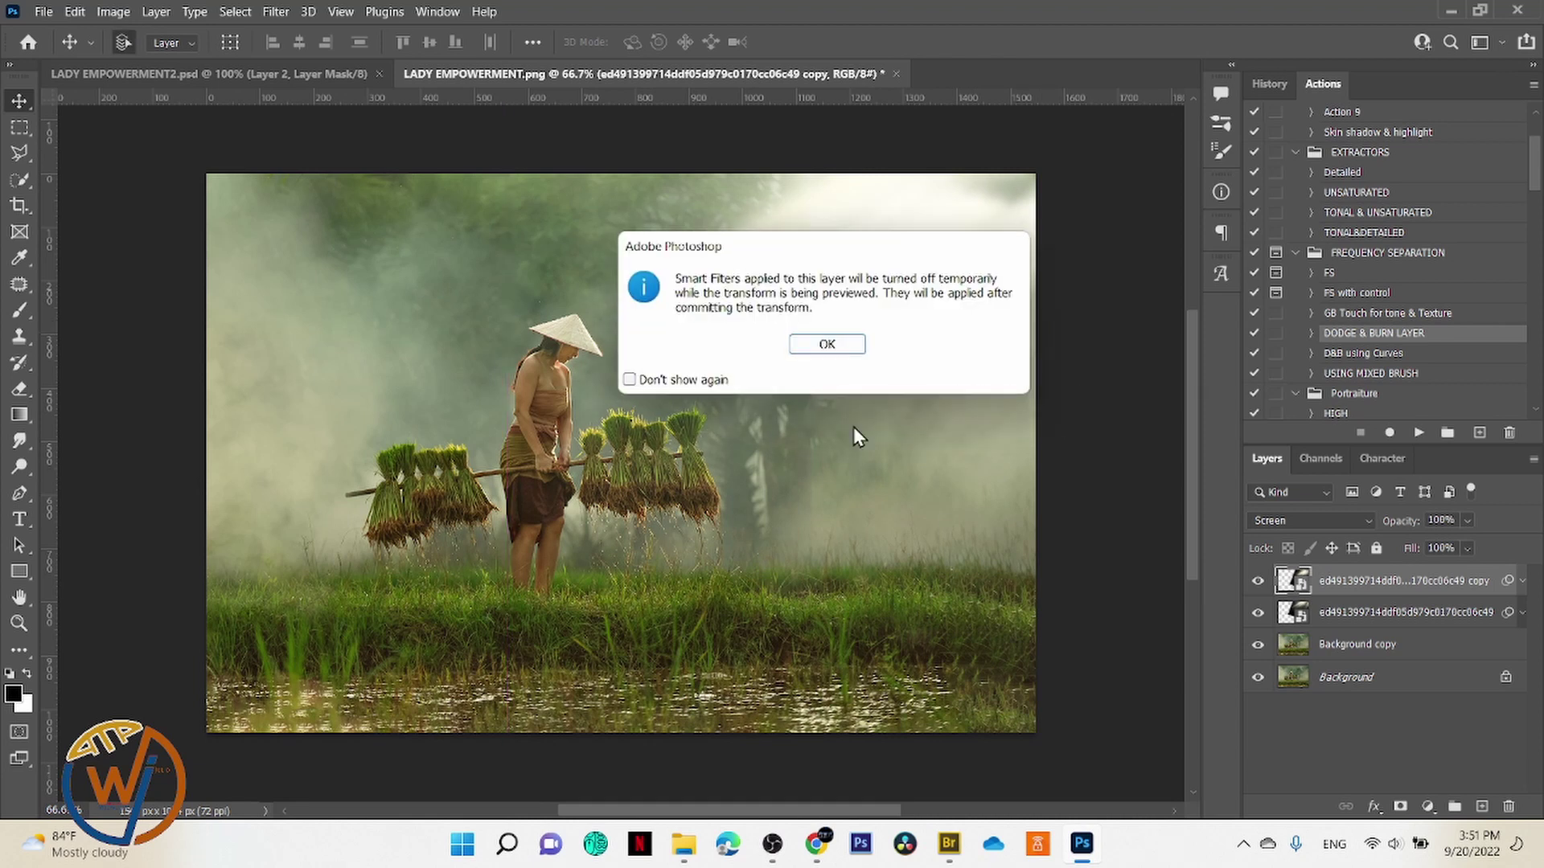
{"action": "left_click", "coordinate": [827, 345]}
{"action": "left_click_drag", "start_coordinate": [1120, 579], "coordinate": [1069, 634]}
{"action": "left_click_drag", "start_coordinate": [1034, 500], "coordinate": [1046, 455]}
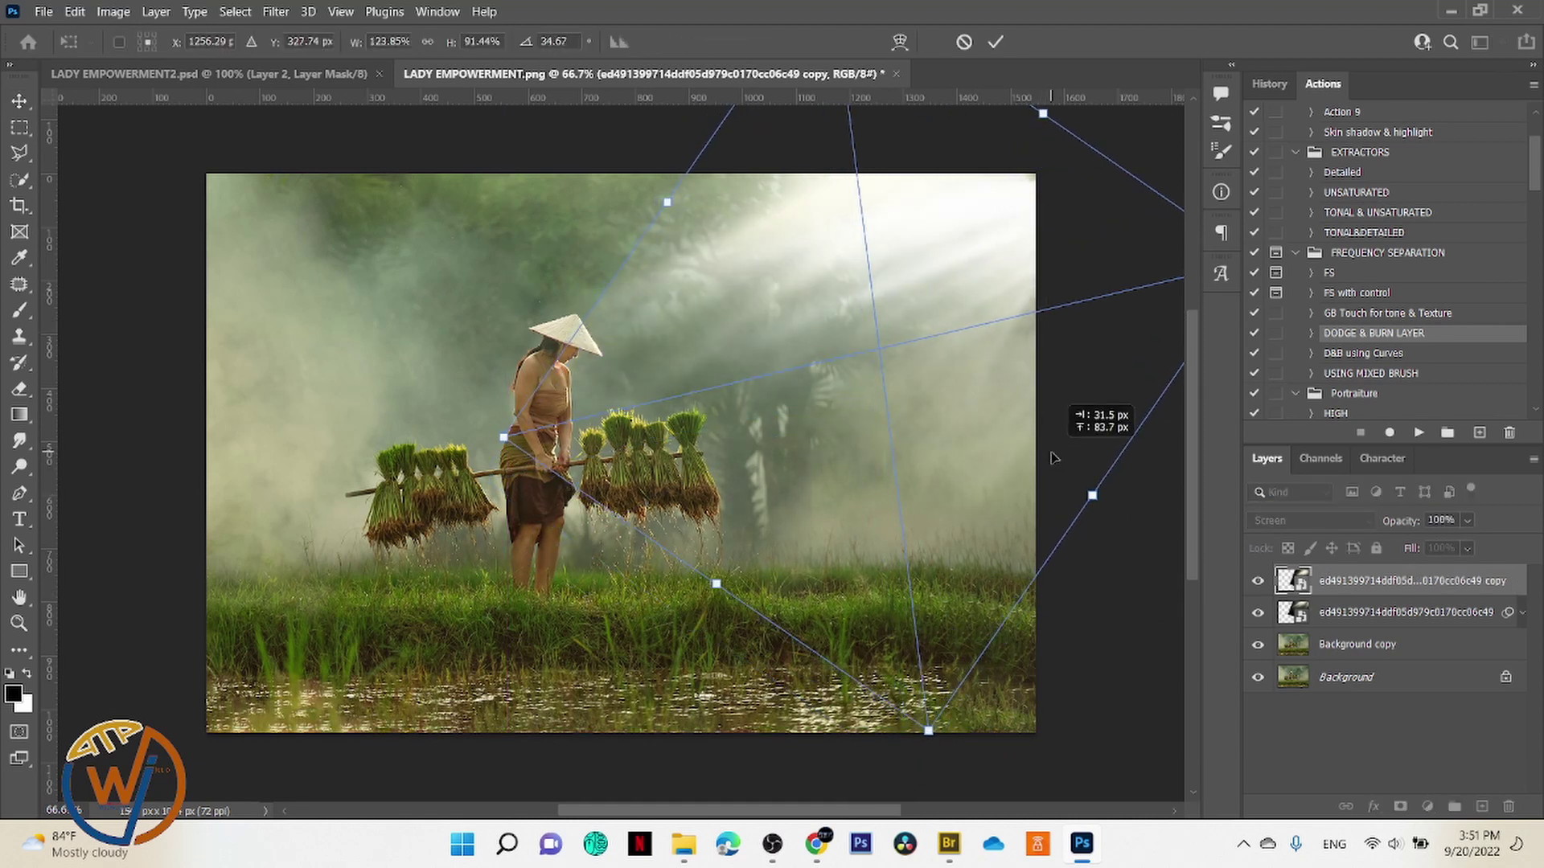
{"action": "key", "text": "Return"}
Step: Add a black mask to the light-ray copy and reveal its rays at the photo's upper right with a large soft white brush
{"action": "left_click", "coordinate": [1400, 806], "text": "alt"}
{"action": "key", "text": "b"}
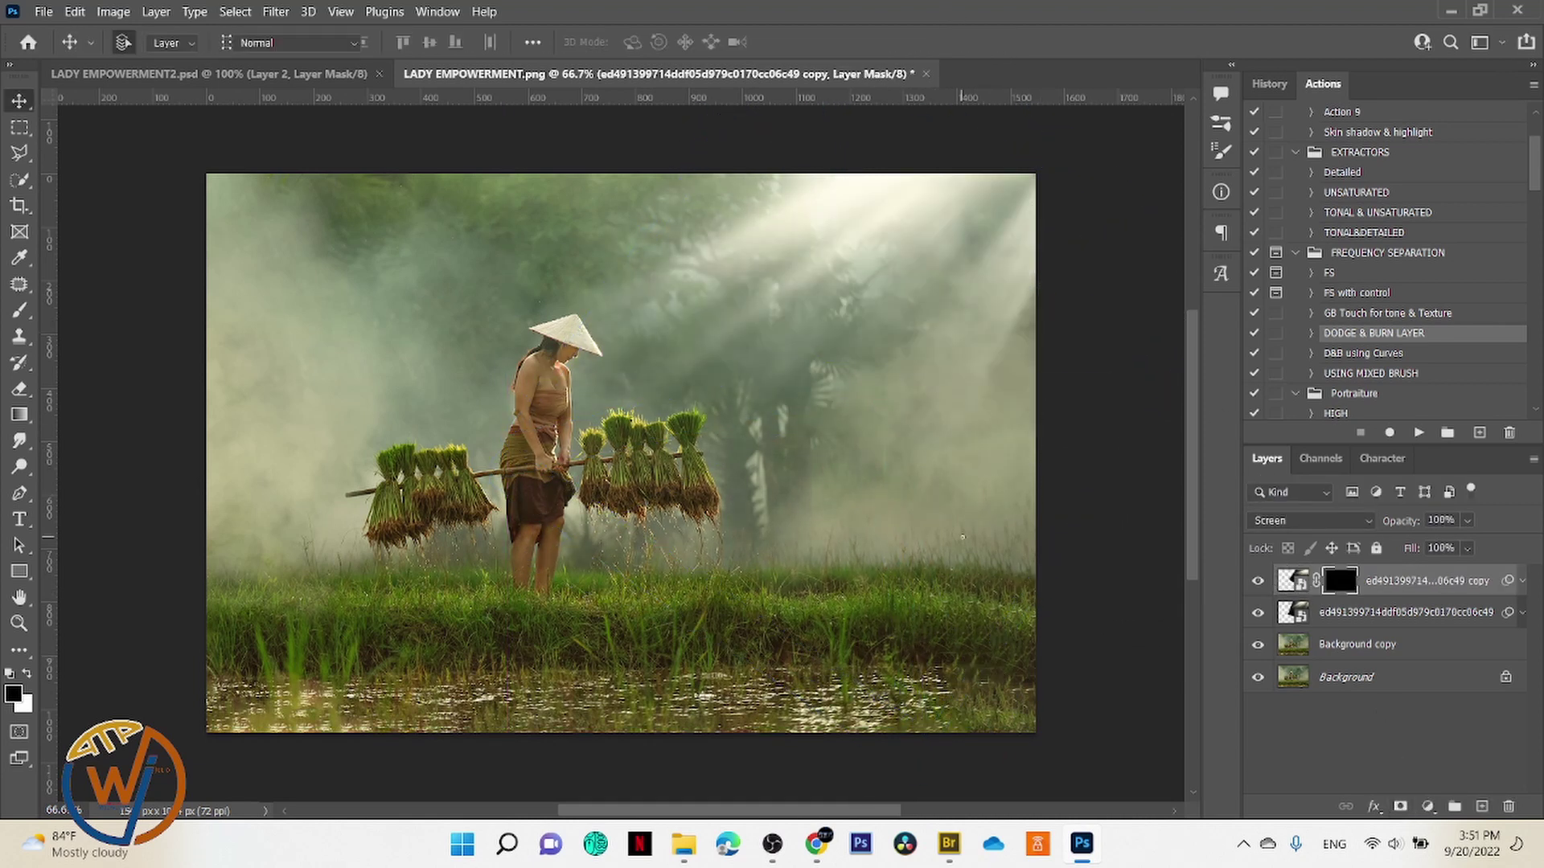
{"action": "key", "text": "bracketright"}
{"action": "key", "text": "bracketright"}
{"action": "key", "text": "bracketright"}
{"action": "key", "text": "bracketright"}
{"action": "key", "text": "bracketright"}
{"action": "key", "text": "bracketright"}
{"action": "key", "text": "x"}
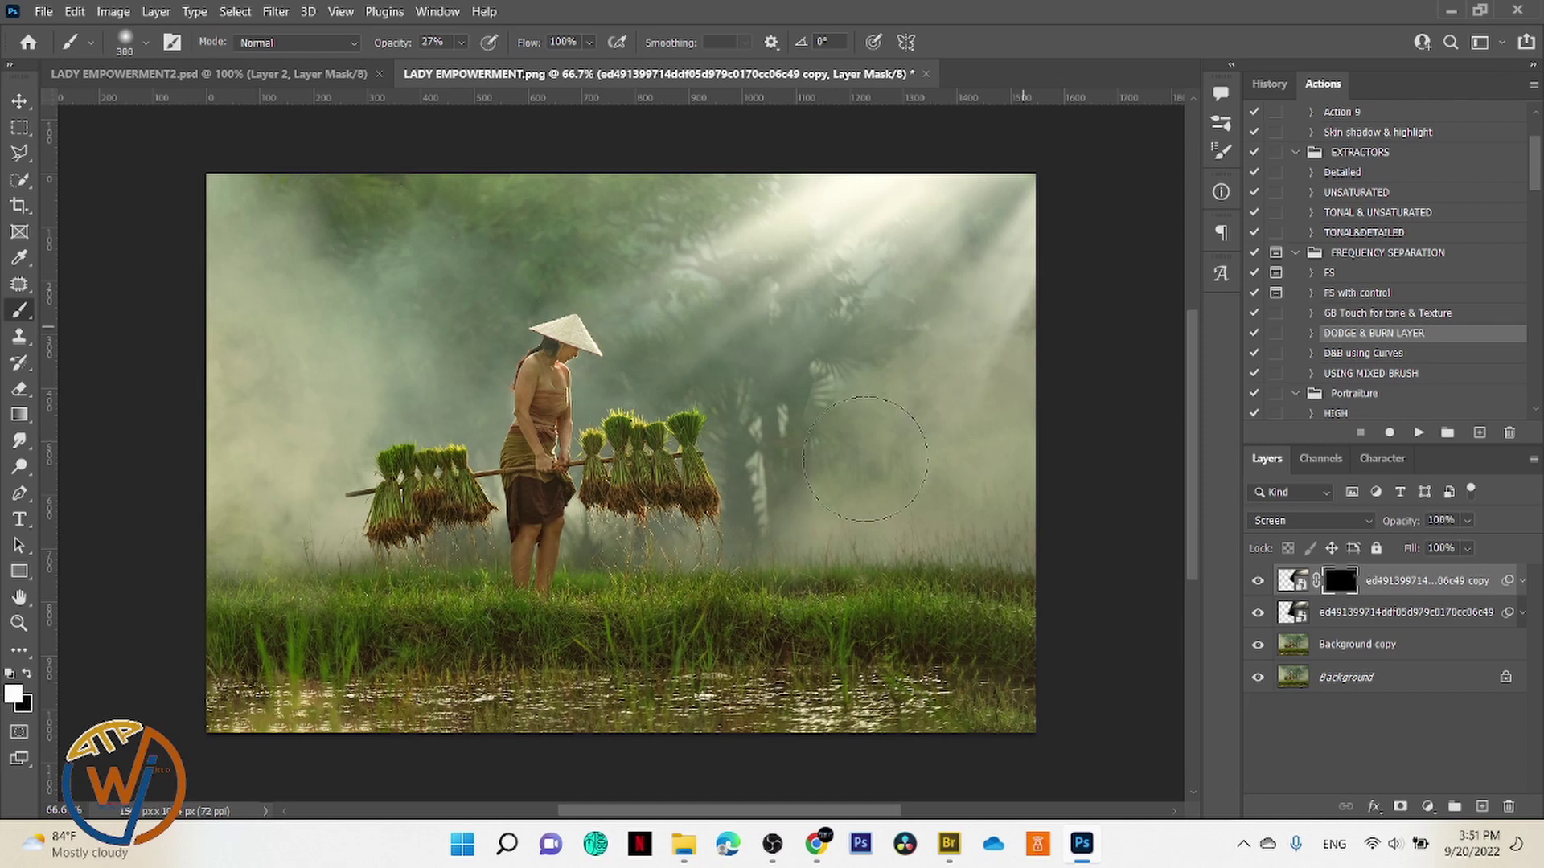
{"action": "mouse_move", "coordinate": [1047, 241]}
{"action": "left_mouse_down"}
{"action": "mouse_move", "coordinate": [1017, 254]}
{"action": "mouse_move", "coordinate": [868, 475]}
{"action": "mouse_move", "coordinate": [900, 291]}
{"action": "mouse_move", "coordinate": [777, 470]}
{"action": "left_mouse_up"}
Step: Reveal more of the copied rays with a 150-pixel brush at 22% opacity and compare the photo with and without the copy
{"action": "key", "text": "2"}
{"action": "key", "text": "2"}
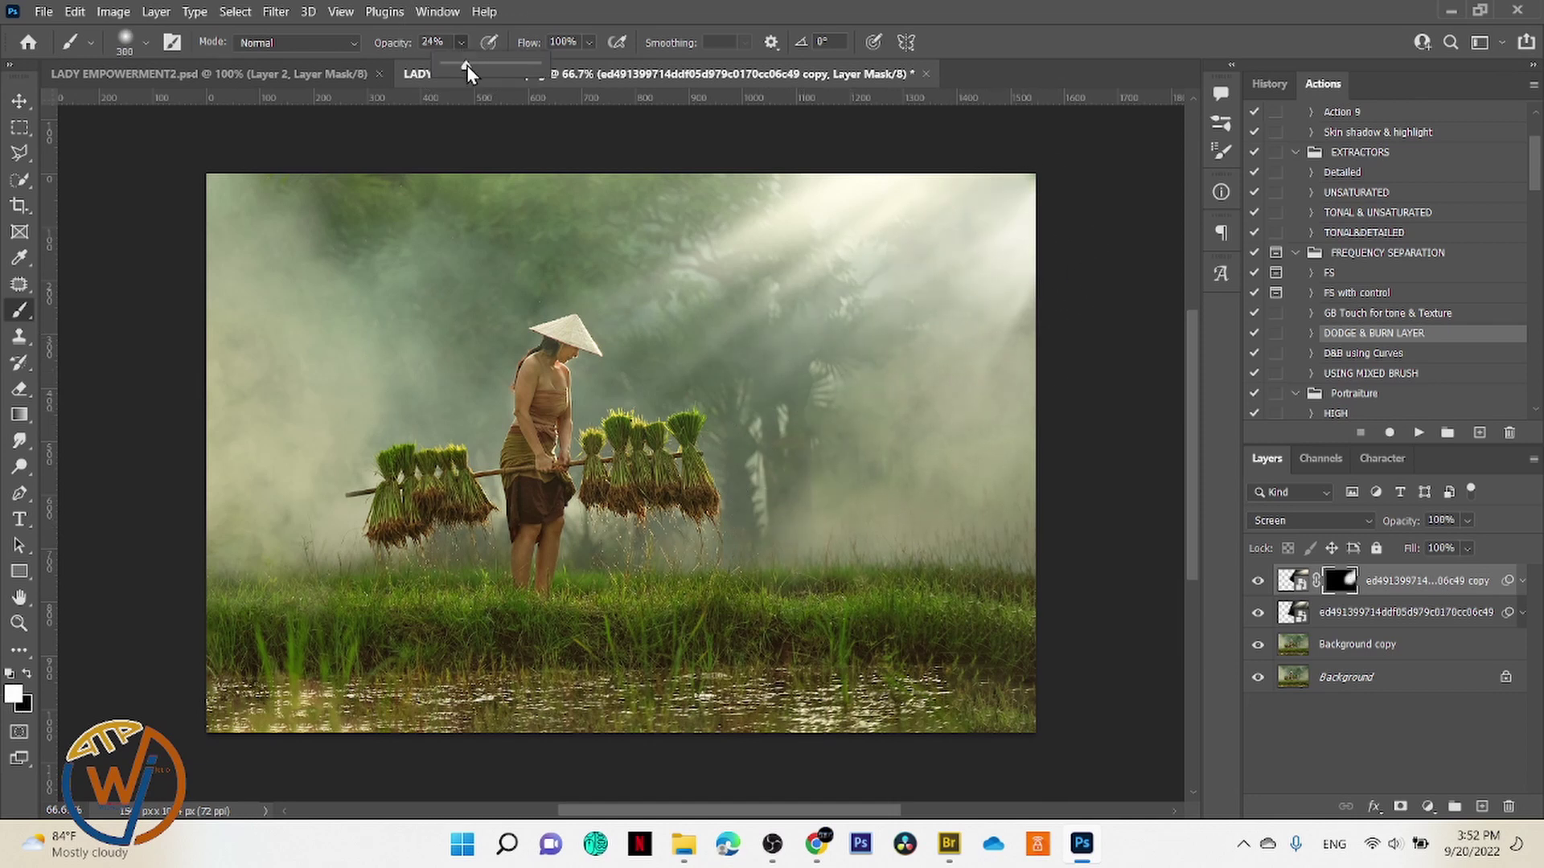
{"action": "key", "text": "bracketleft"}
{"action": "key", "text": "bracketleft"}
{"action": "key", "text": "bracketleft"}
{"action": "key", "text": "bracketleft"}
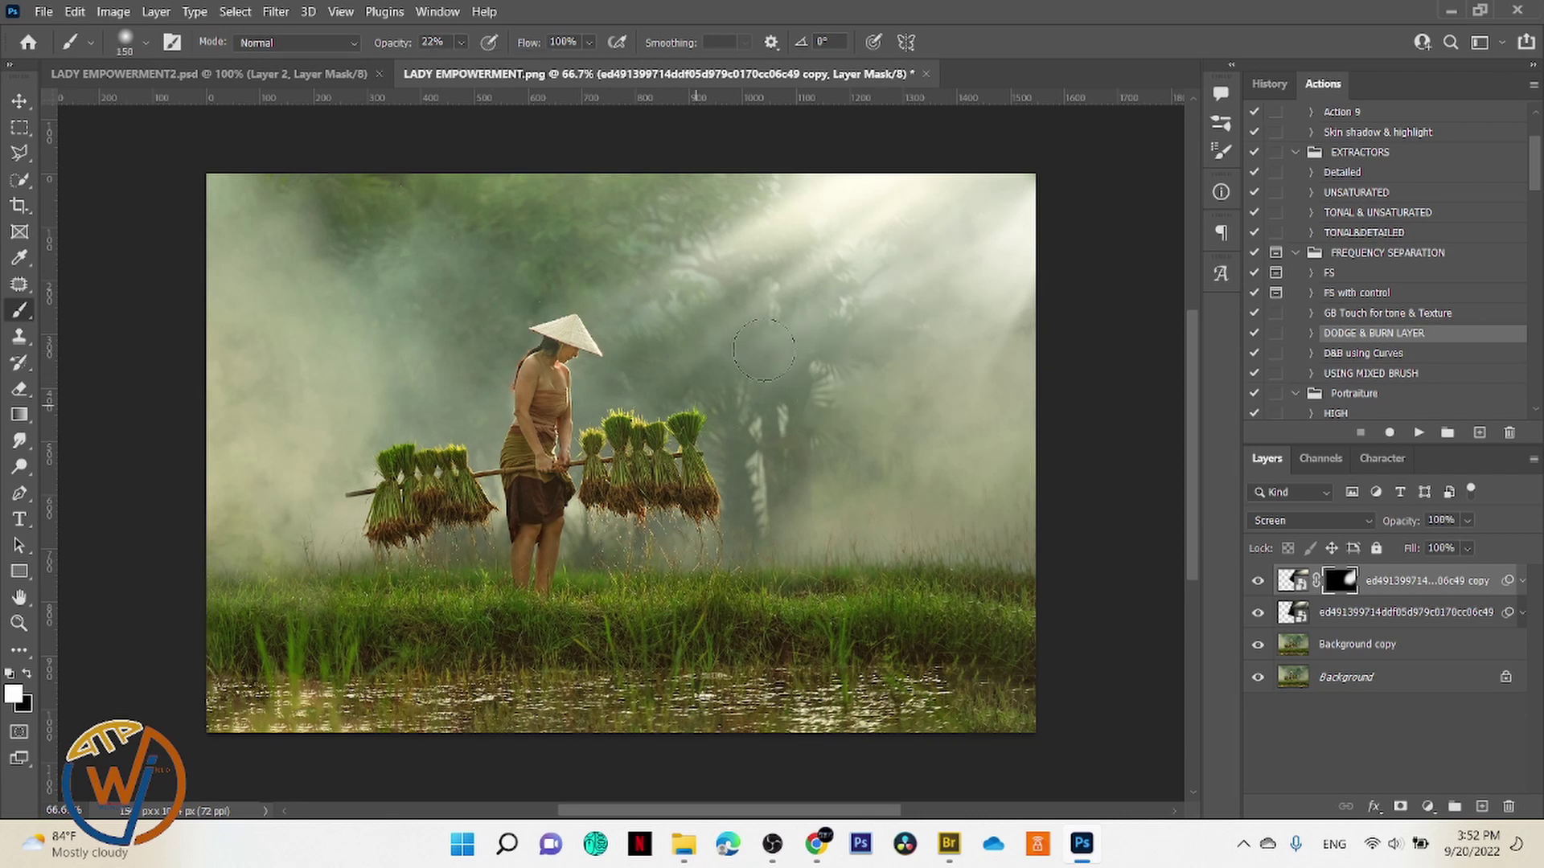
{"action": "left_click_drag", "start_coordinate": [997, 193], "coordinate": [957, 241]}
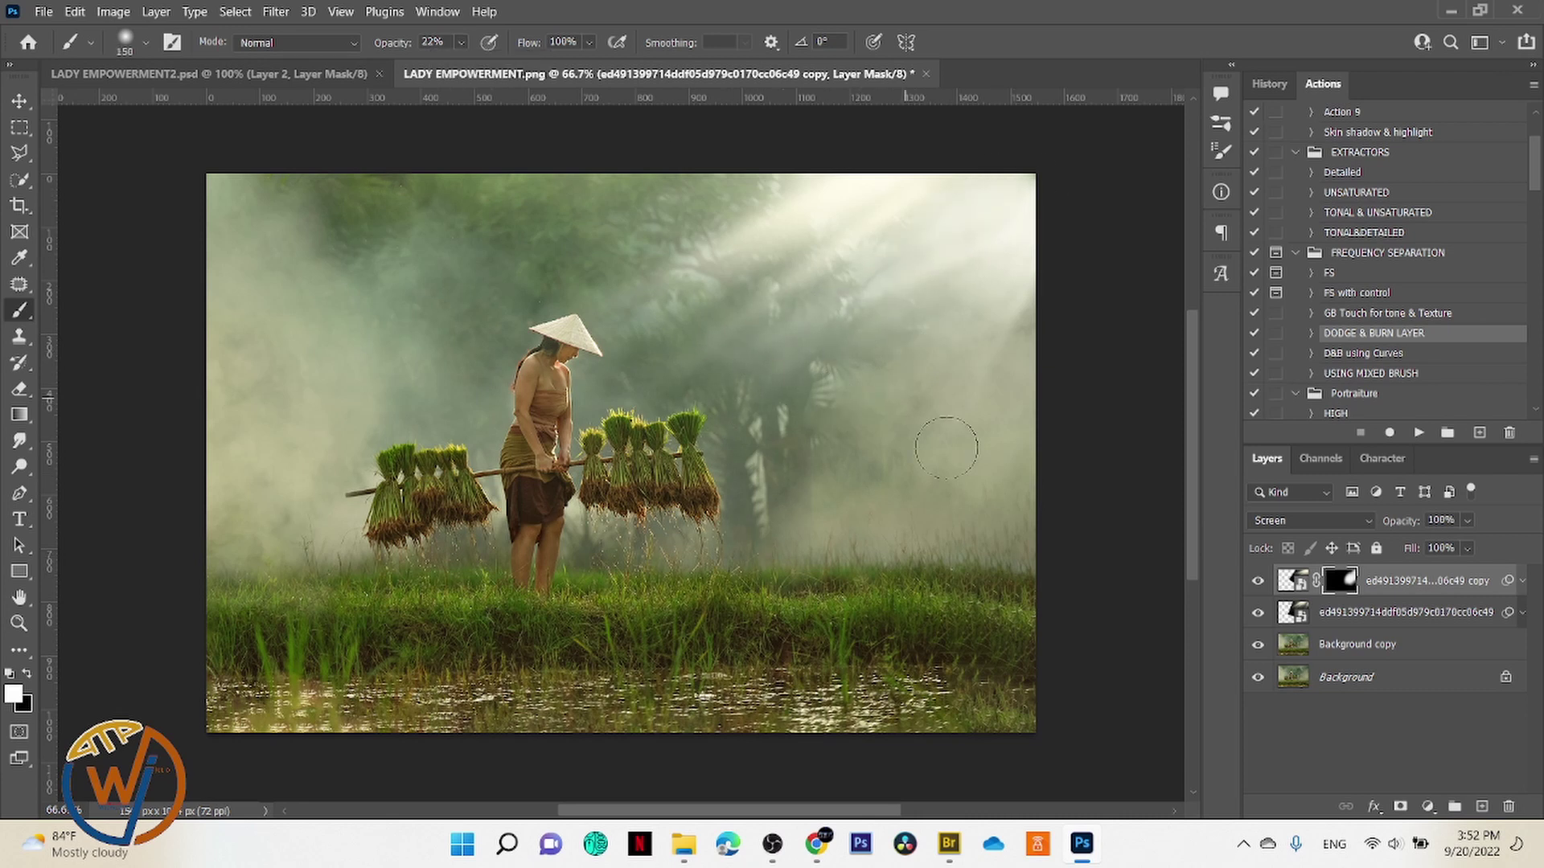
{"action": "left_click", "coordinate": [1257, 580]}
{"action": "left_click", "coordinate": [1257, 581]}
{"action": "left_click", "coordinate": [1258, 580]}
{"action": "left_click", "coordinate": [1258, 582]}
Step: Group both light-ray layers and mask the light off the woman and her rice bundles with a smaller black brush
{"action": "left_click", "coordinate": [1380, 617], "text": "shift"}
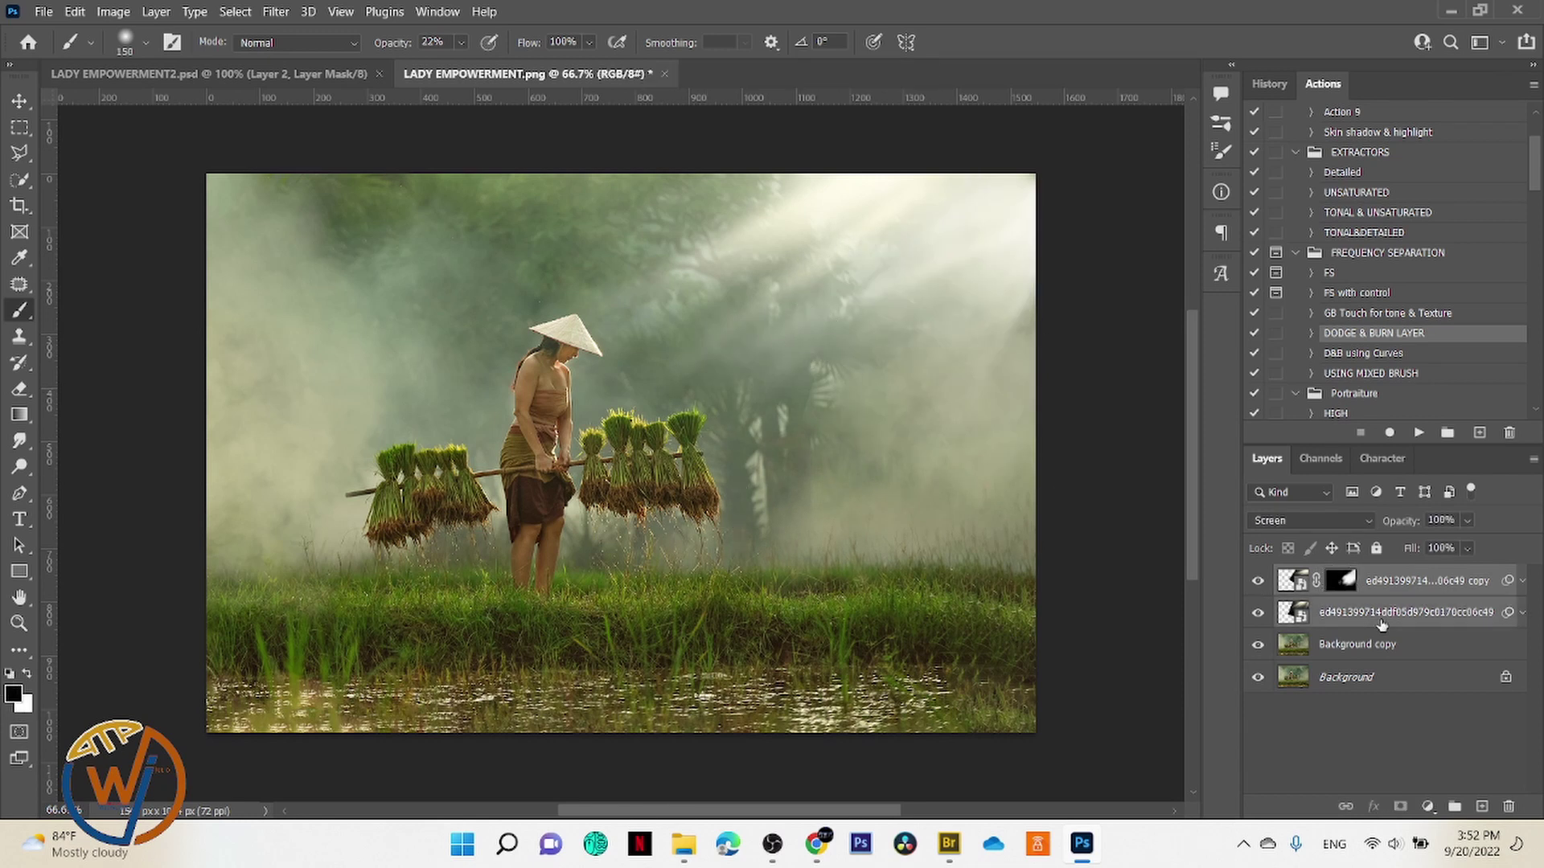
{"action": "key", "text": "ctrl+g"}
{"action": "left_click", "coordinate": [1400, 806]}
{"action": "key", "text": "x"}
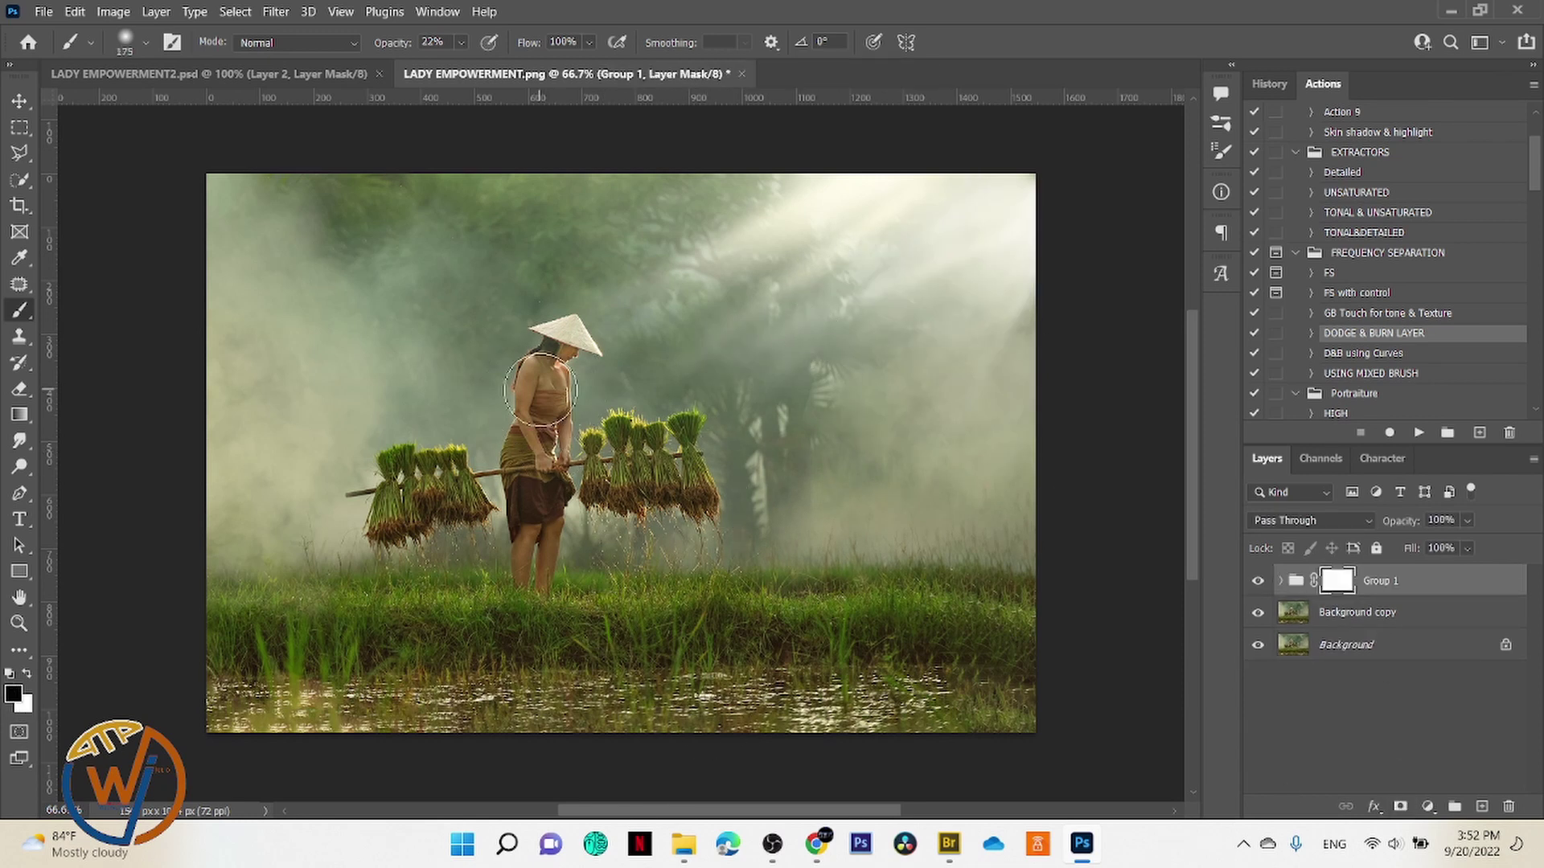
{"action": "key", "text": "bracketleft"}
{"action": "key", "text": "bracketleft"}
{"action": "key", "text": "bracketleft"}
{"action": "mouse_move", "coordinate": [608, 453]}
{"action": "left_mouse_down"}
{"action": "mouse_move", "coordinate": [570, 492]}
{"action": "mouse_move", "coordinate": [534, 352]}
{"action": "mouse_move", "coordinate": [623, 509]}
{"action": "left_mouse_up"}
Step: Run the DODGE & BURN LAYER action and compare the photo with and without the resulting Soft Light layer
{"action": "left_click", "coordinate": [1417, 434]}
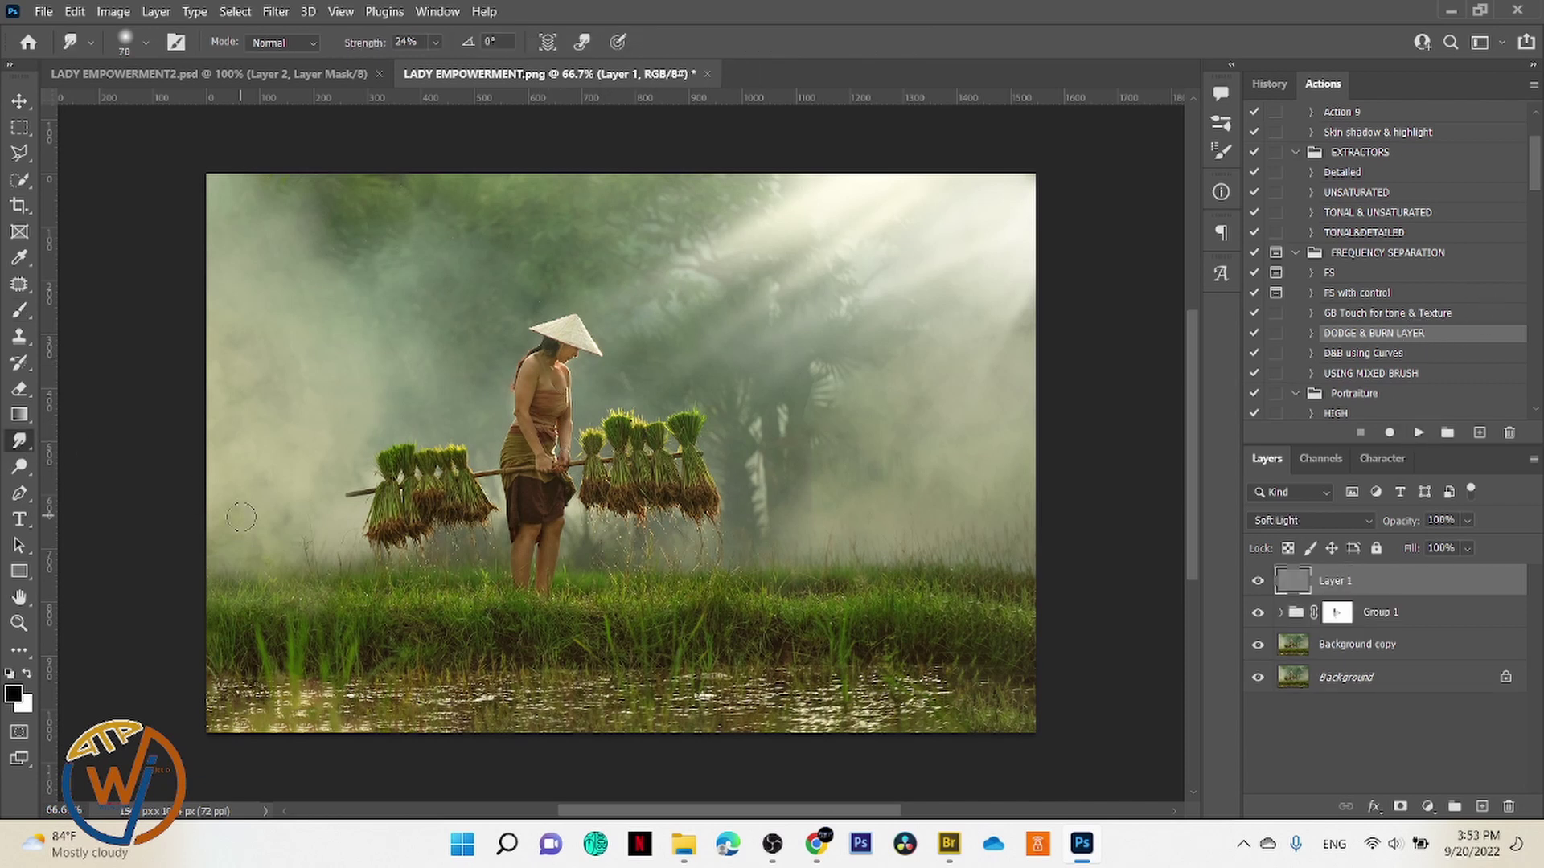
{"action": "key", "text": "bracketleft"}
{"action": "key", "text": "bracketleft"}
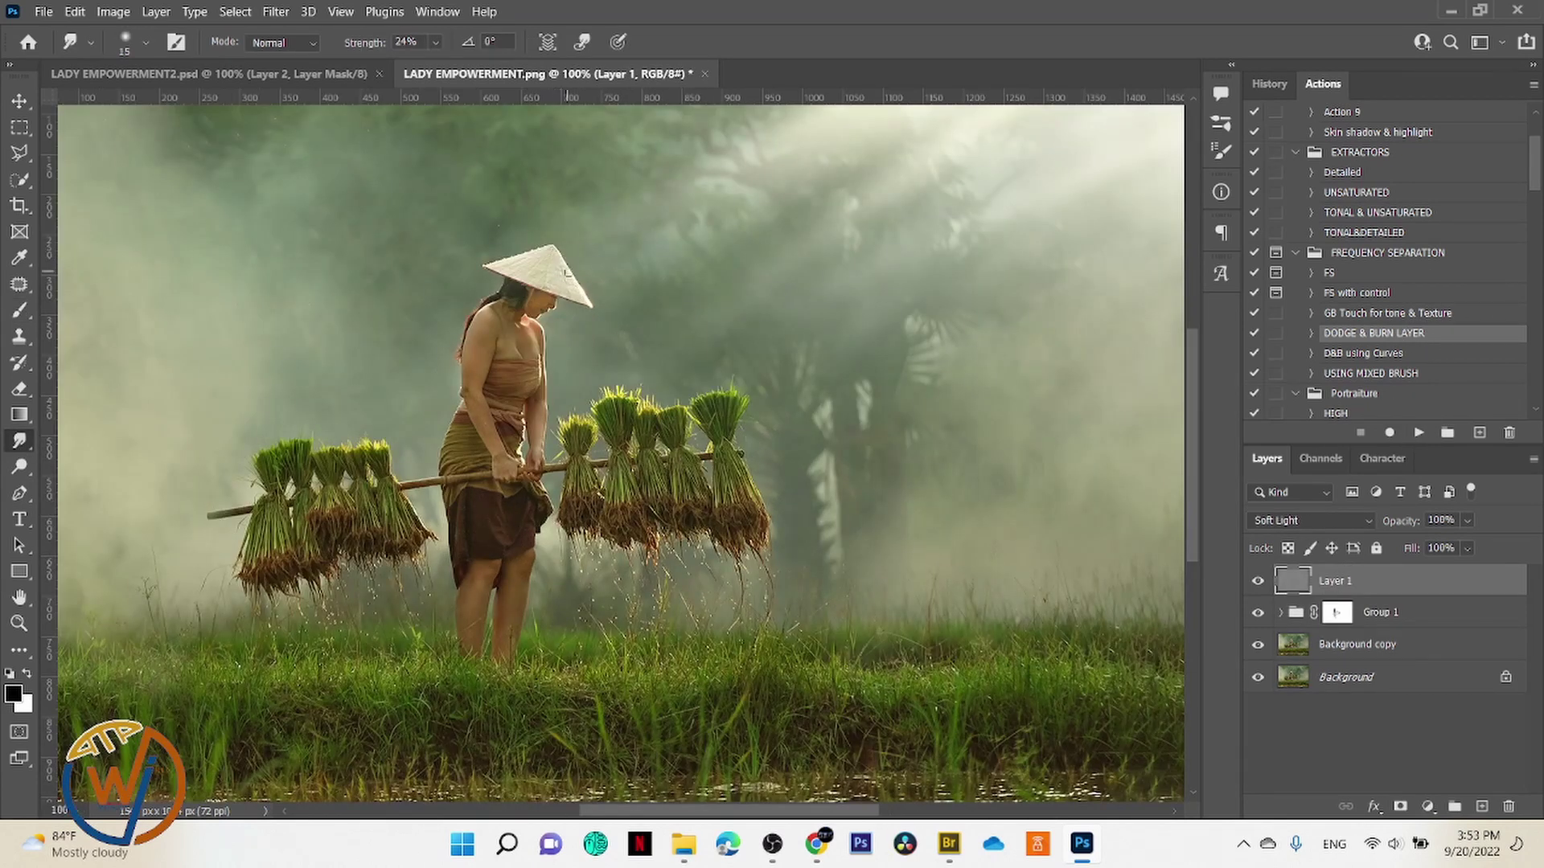
{"action": "left_click", "coordinate": [1259, 582]}
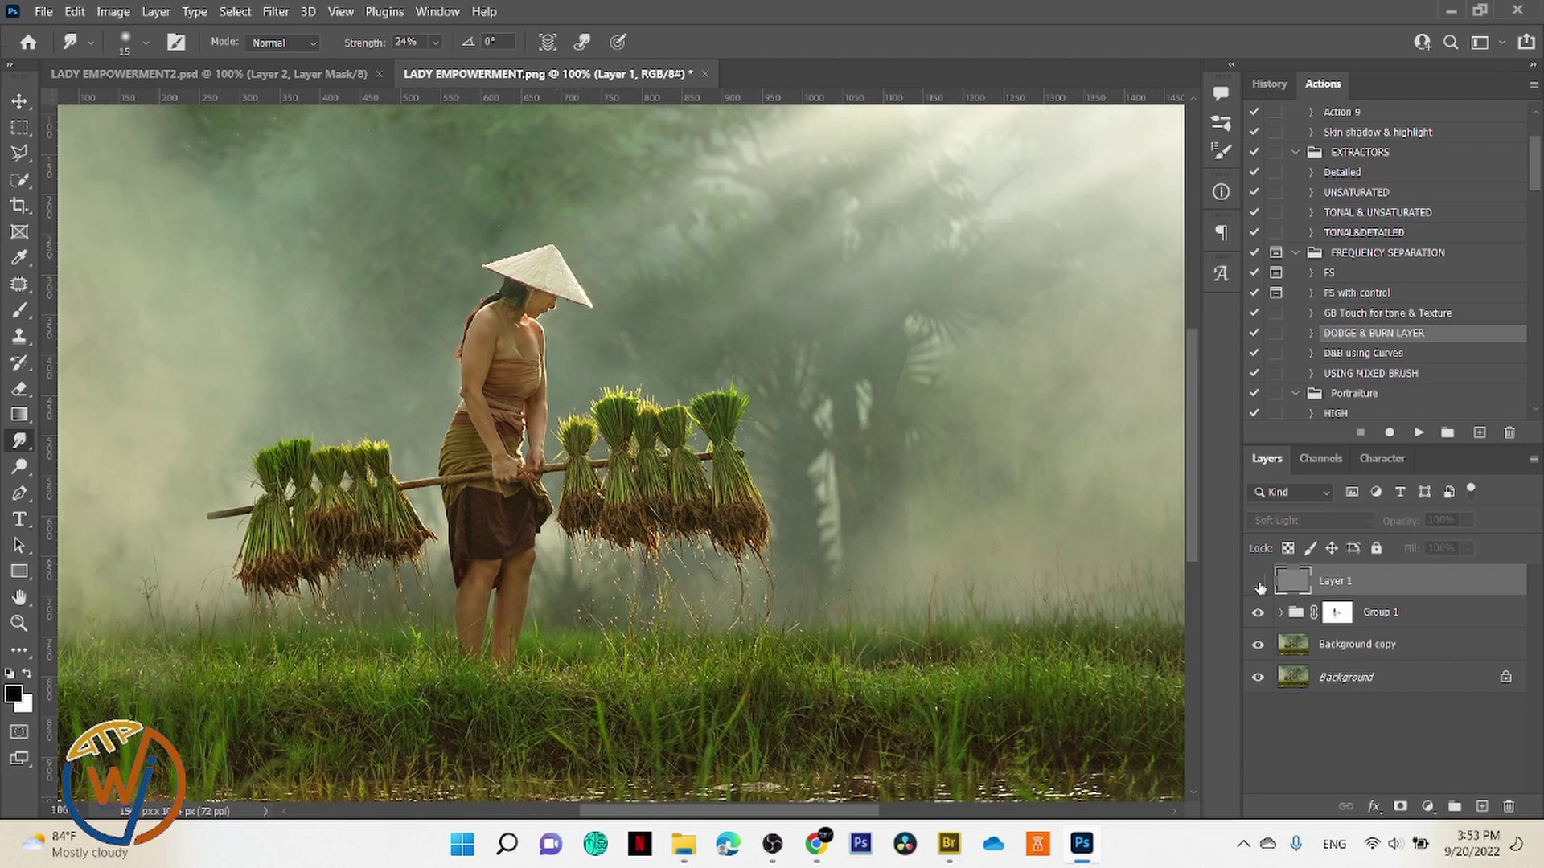
{"action": "left_click", "coordinate": [1258, 582]}
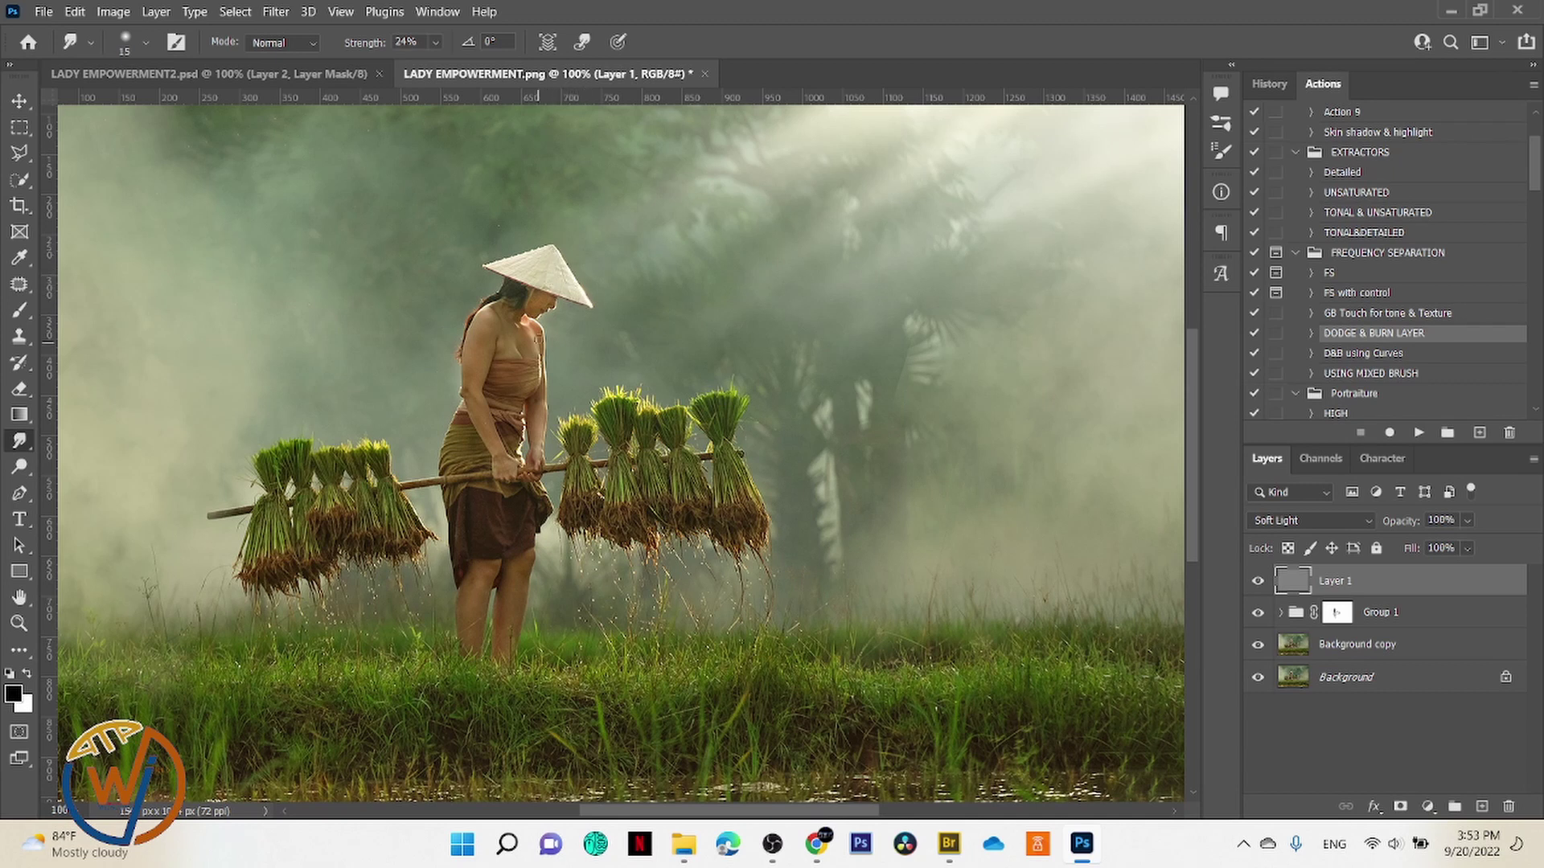
{"action": "left_click", "coordinate": [1259, 586]}
{"action": "left_click", "coordinate": [1258, 586]}
{"action": "left_click", "coordinate": [1258, 586]}
{"action": "left_click", "coordinate": [1258, 587]}
Step: Brighten the woman's hat on the Soft Light layer using the Dodge tool at 12% exposure with the Highlights range
{"action": "left_click", "coordinate": [20, 466]}
{"action": "left_click", "coordinate": [560, 258]}
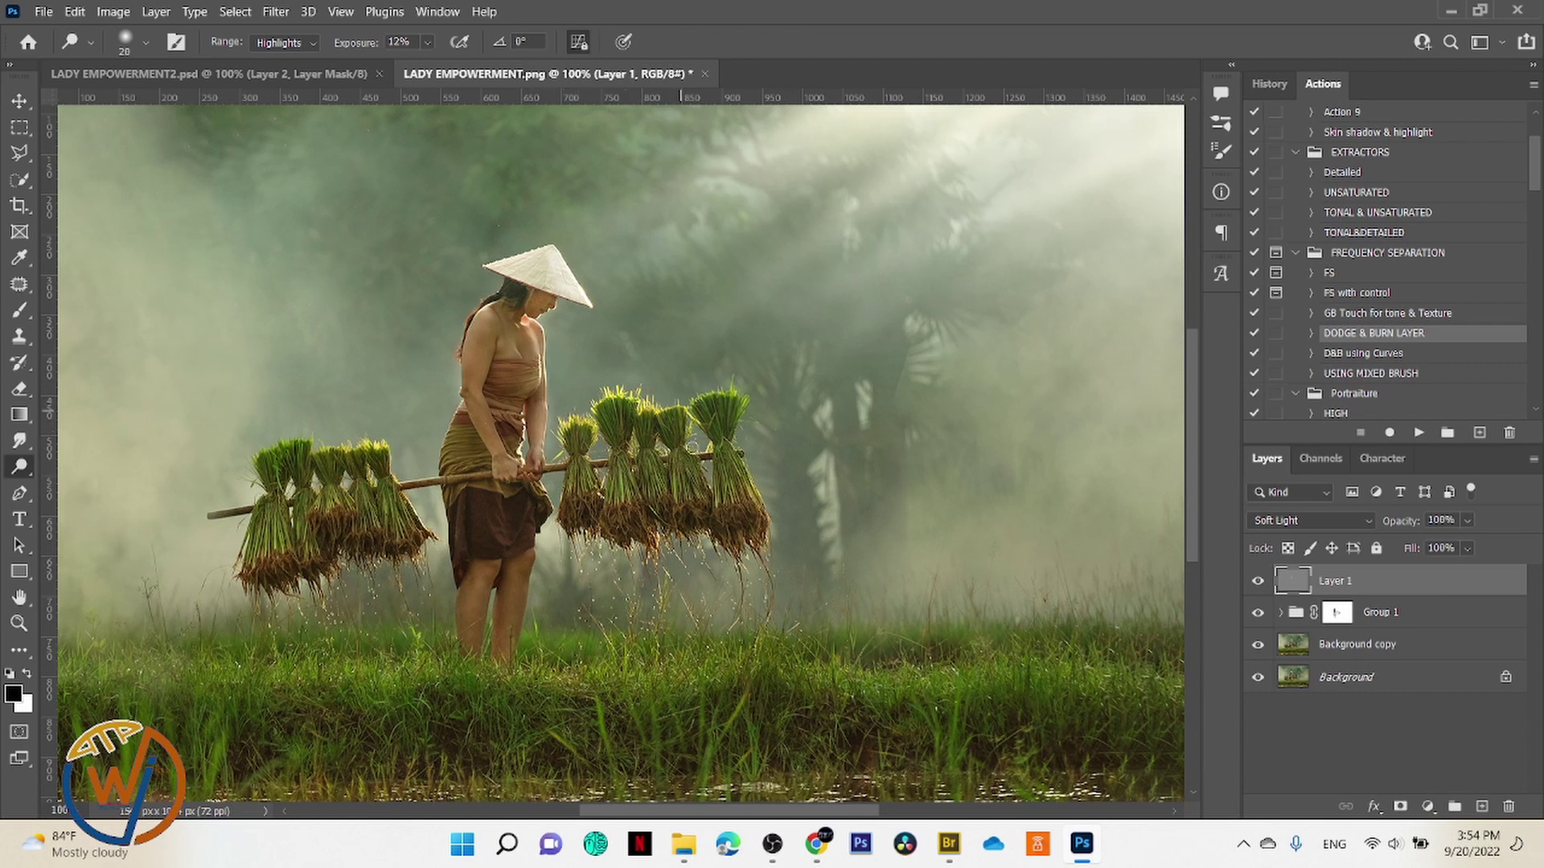
{"action": "left_click", "coordinate": [1256, 580]}
{"action": "left_click", "coordinate": [1257, 581]}
Step: Stamp all visible layers into a new layer and warm it in Camera Raw by lowering the blue curve's white point to output 231
{"action": "key", "text": "ctrl+alt+shift+e"}
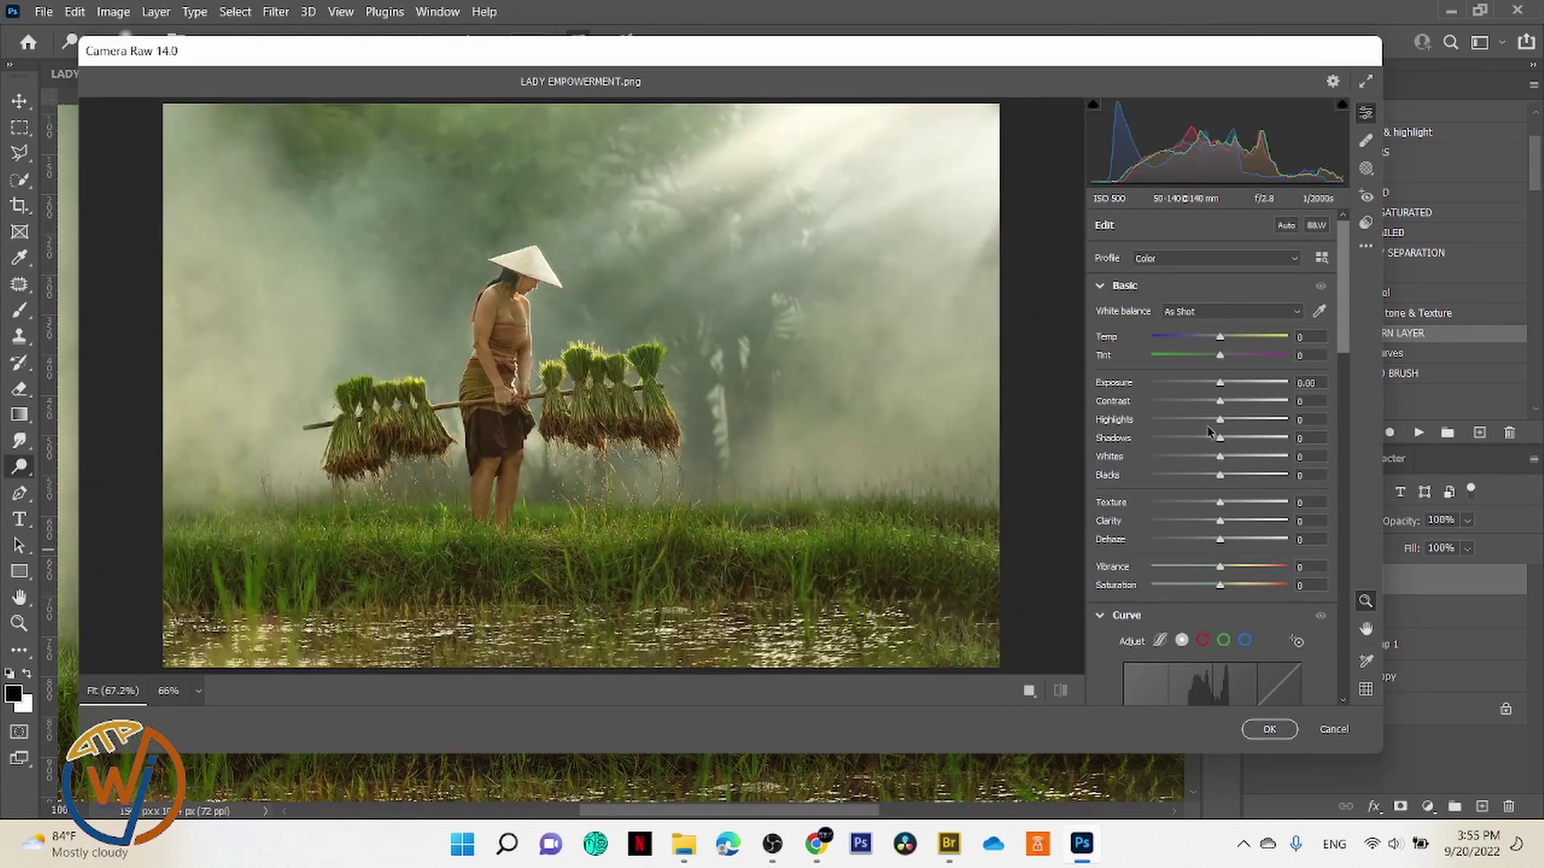
{"action": "mouse_move", "coordinate": [1219, 420]}
{"action": "left_mouse_down"}
{"action": "mouse_move", "coordinate": [1198, 430]}
{"action": "mouse_move", "coordinate": [1255, 432]}
{"action": "mouse_move", "coordinate": [1245, 462]}
{"action": "mouse_move", "coordinate": [1224, 447]}
{"action": "left_mouse_up"}
{"action": "left_click_drag", "start_coordinate": [1341, 325], "coordinate": [1300, 425]}
{"action": "left_click", "coordinate": [1245, 389]}
{"action": "left_click", "coordinate": [1209, 505]}
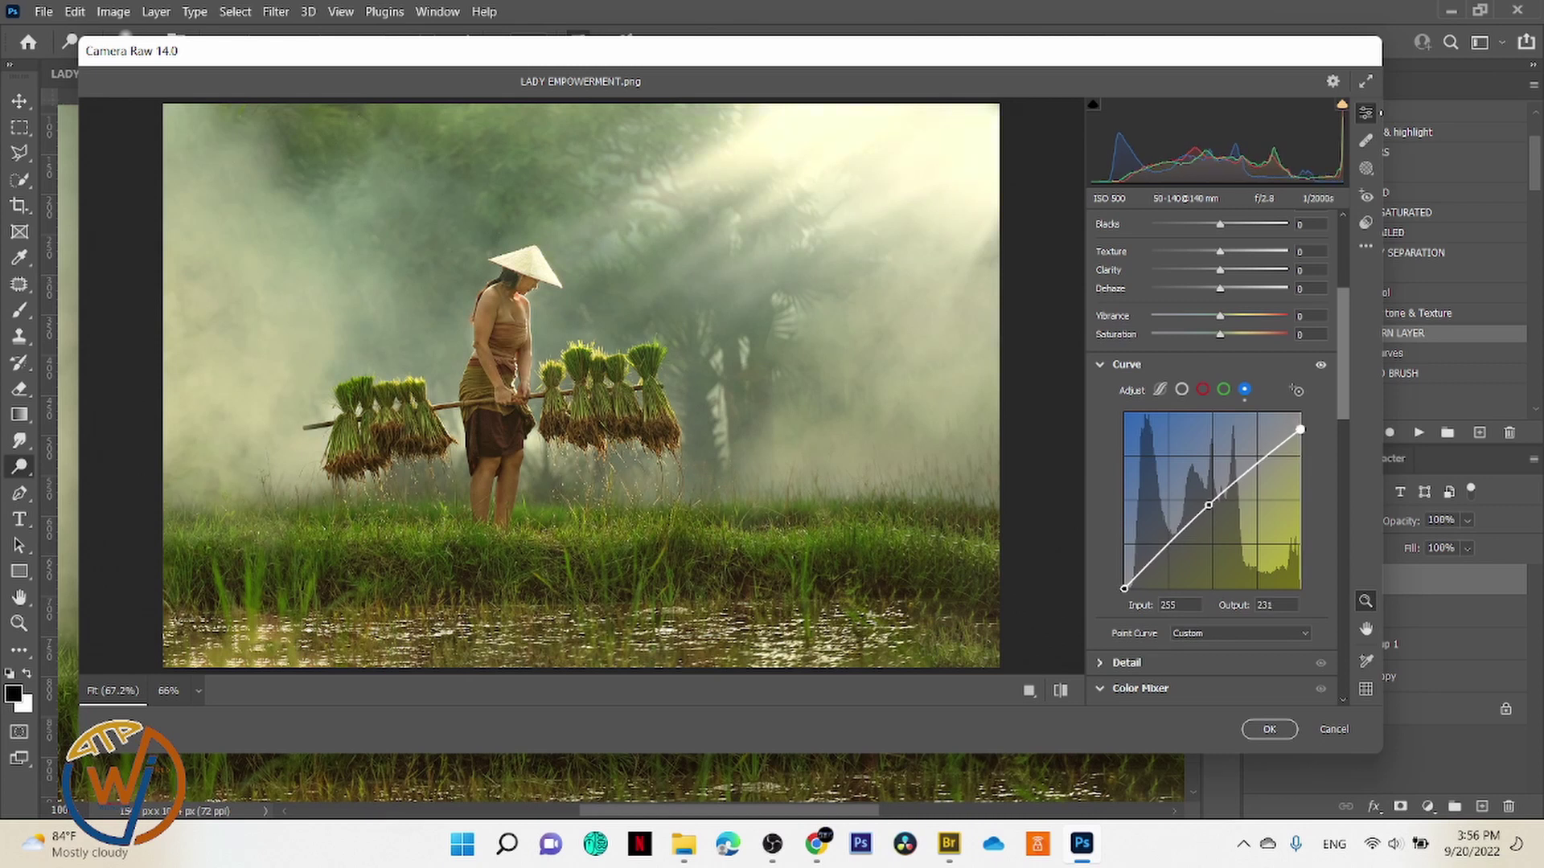
{"action": "left_click", "coordinate": [1269, 730]}
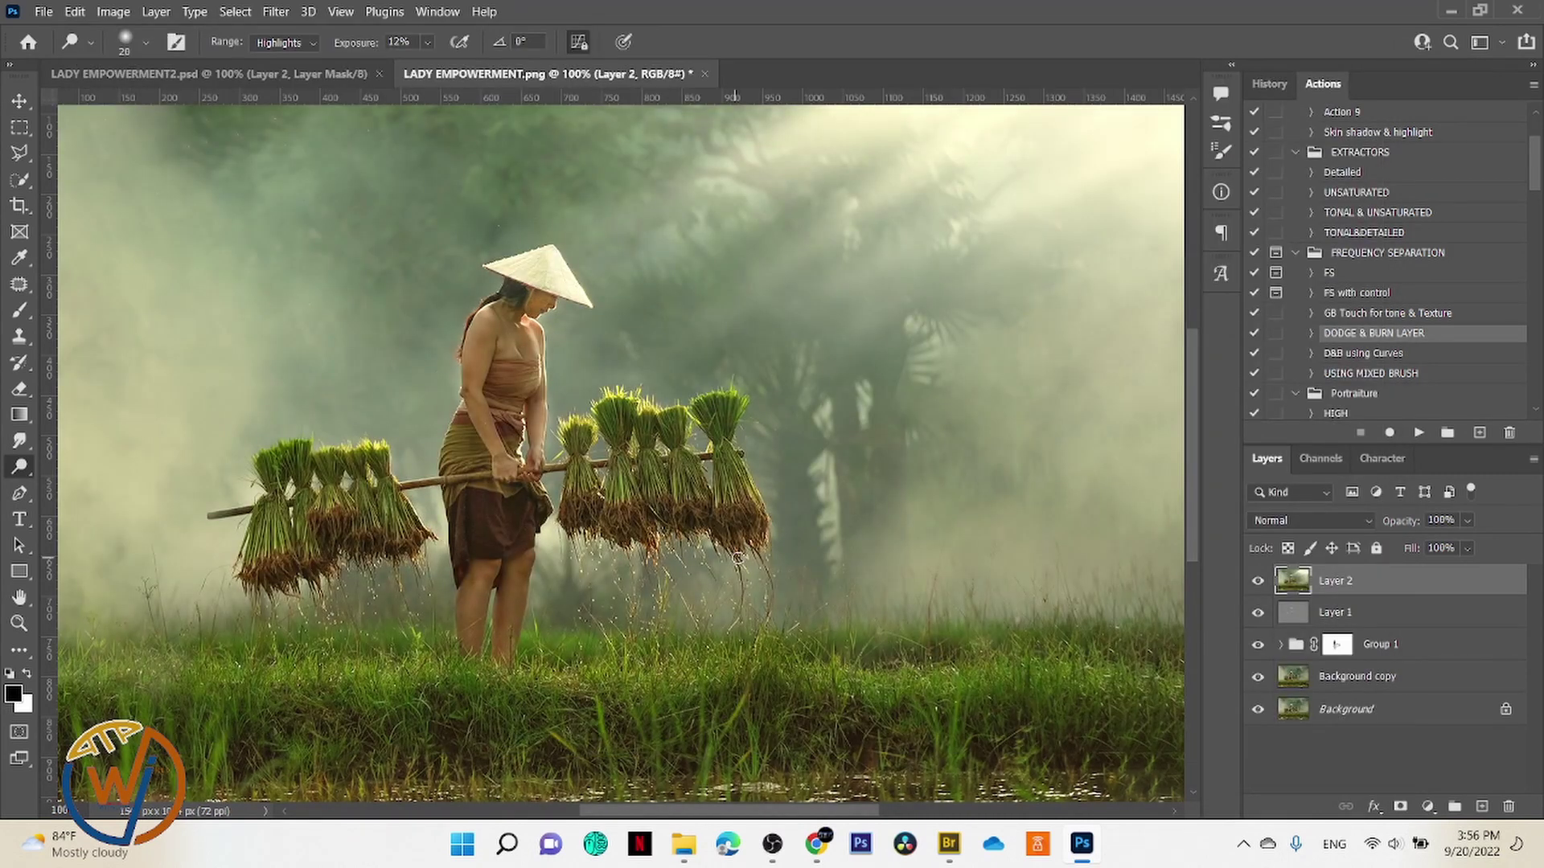
Step: Add a black mask to the warmed layer and reveal it over the upper-right rays with a large white brush at 22% opacity
{"action": "key", "text": "ctrl+0"}
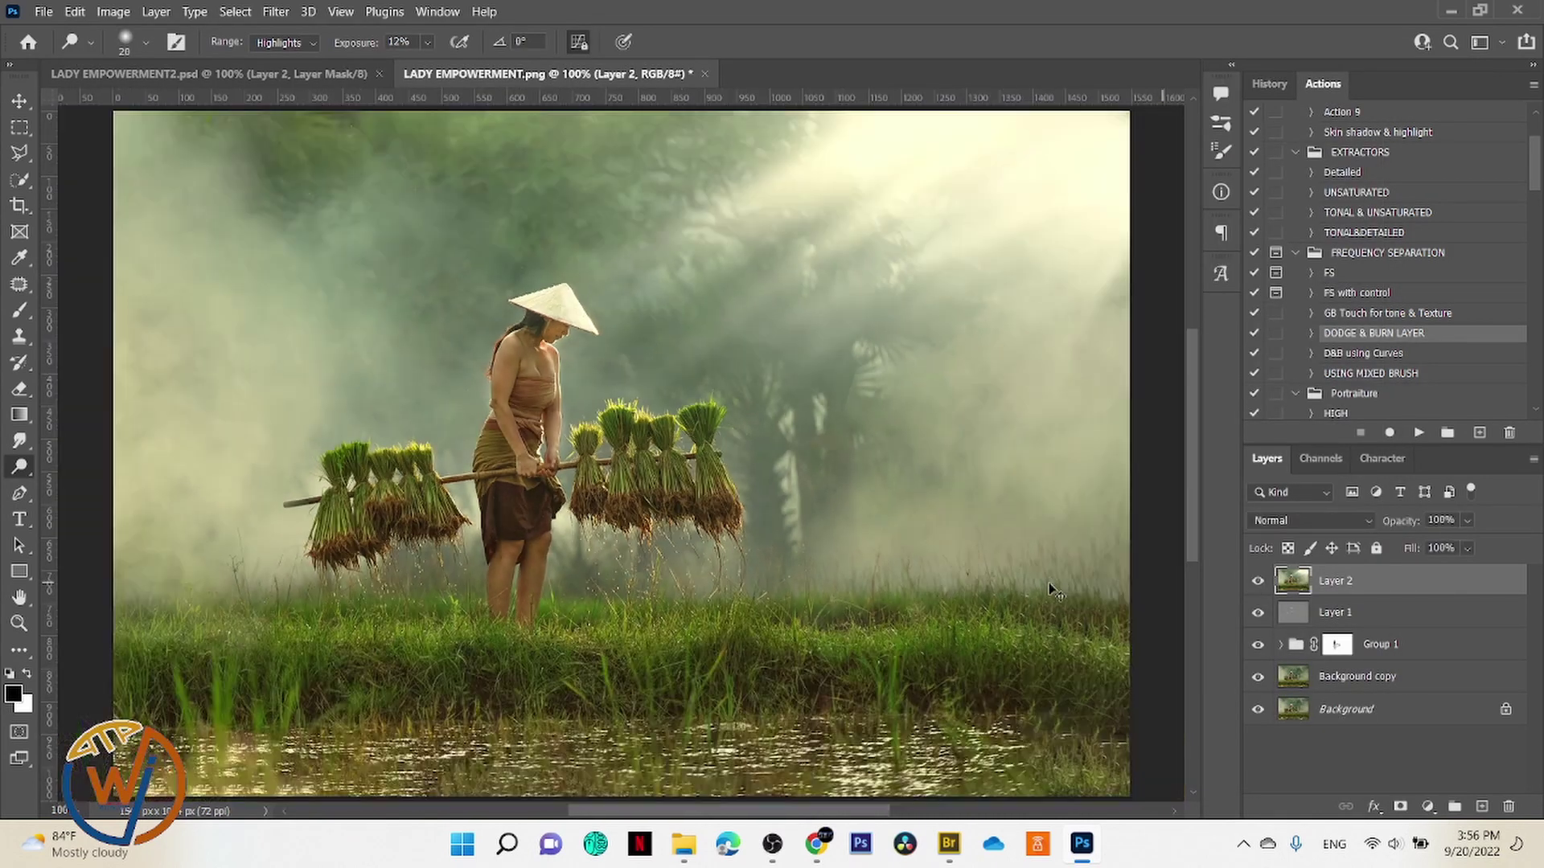
{"action": "key", "text": "ctrl+minus"}
{"action": "left_click", "coordinate": [1400, 806], "text": "alt"}
{"action": "key", "text": "b"}
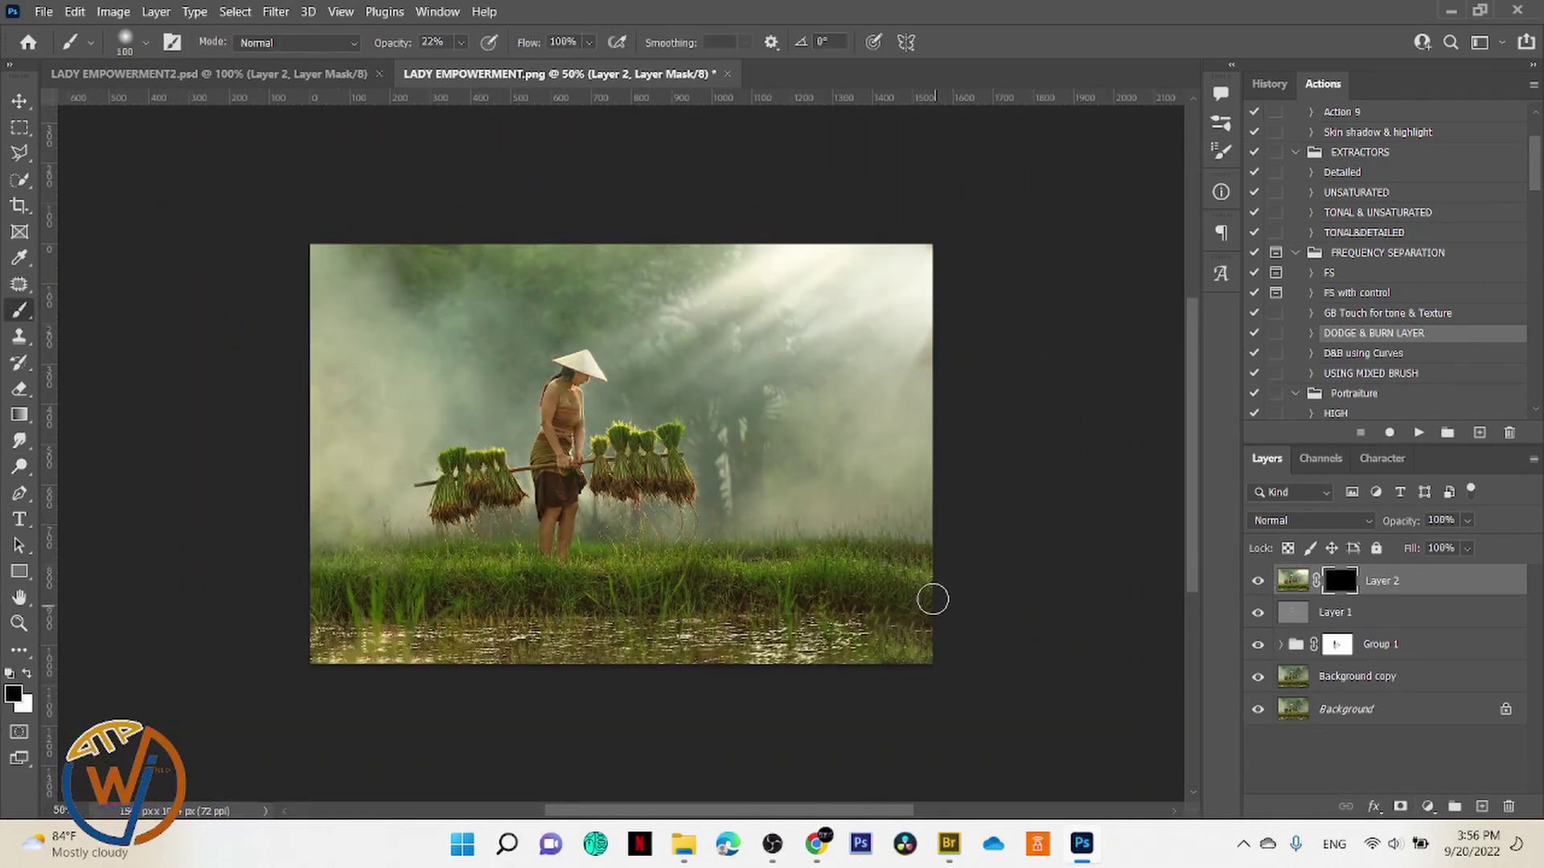
{"action": "key", "text": "bracketright"}
{"action": "key", "text": "bracketright"}
{"action": "key", "text": "bracketright"}
{"action": "key", "text": "bracketright"}
{"action": "key", "text": "bracketright"}
{"action": "key", "text": "bracketright"}
{"action": "key", "text": "bracketright"}
{"action": "key", "text": "x"}
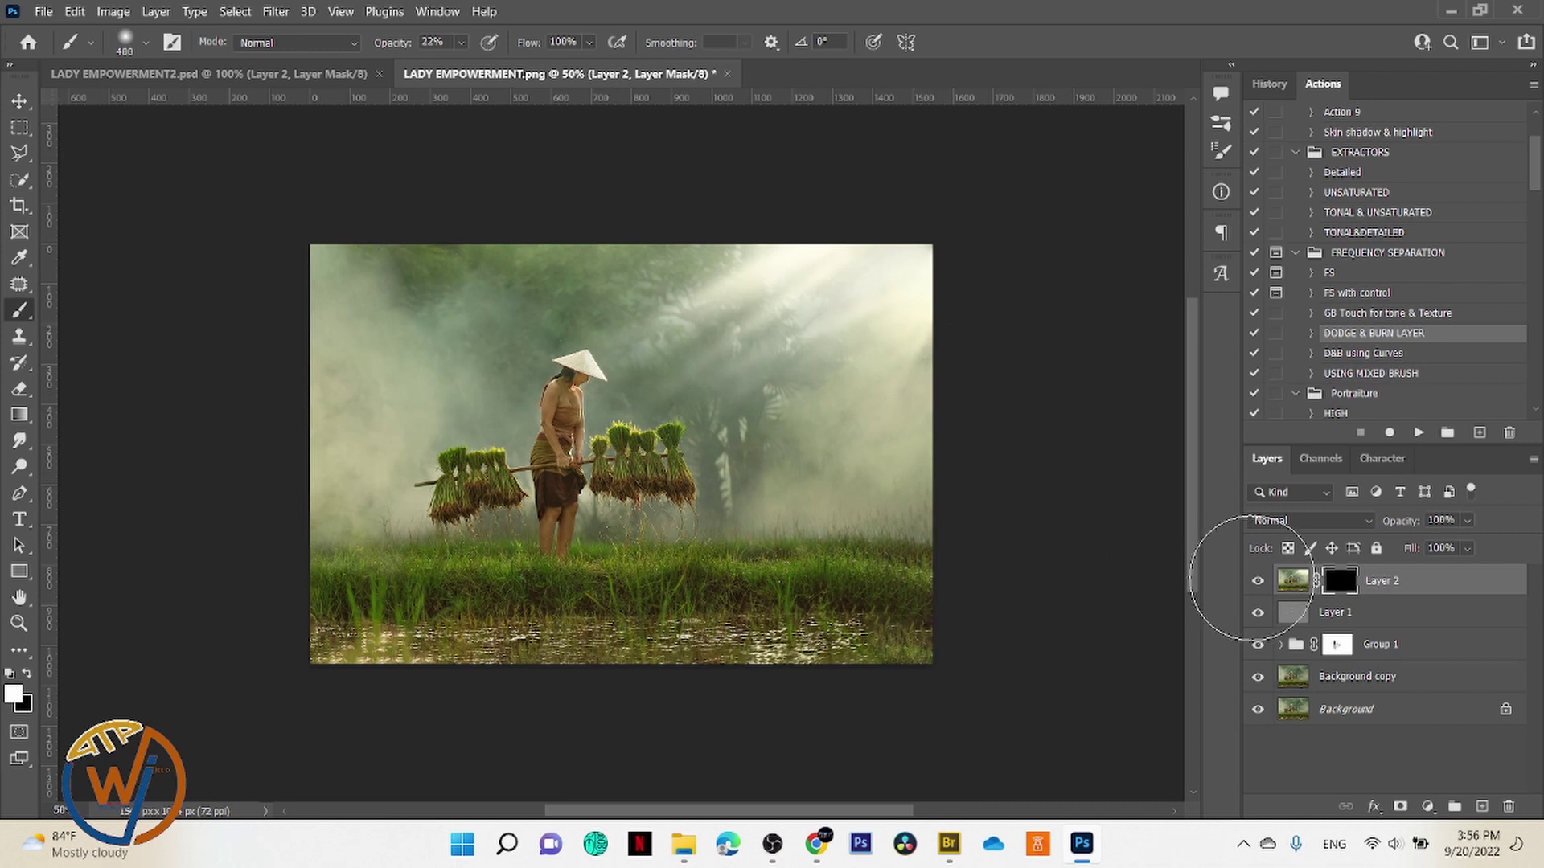
{"action": "left_click", "coordinate": [1258, 582]}
{"action": "left_click", "coordinate": [1258, 581]}
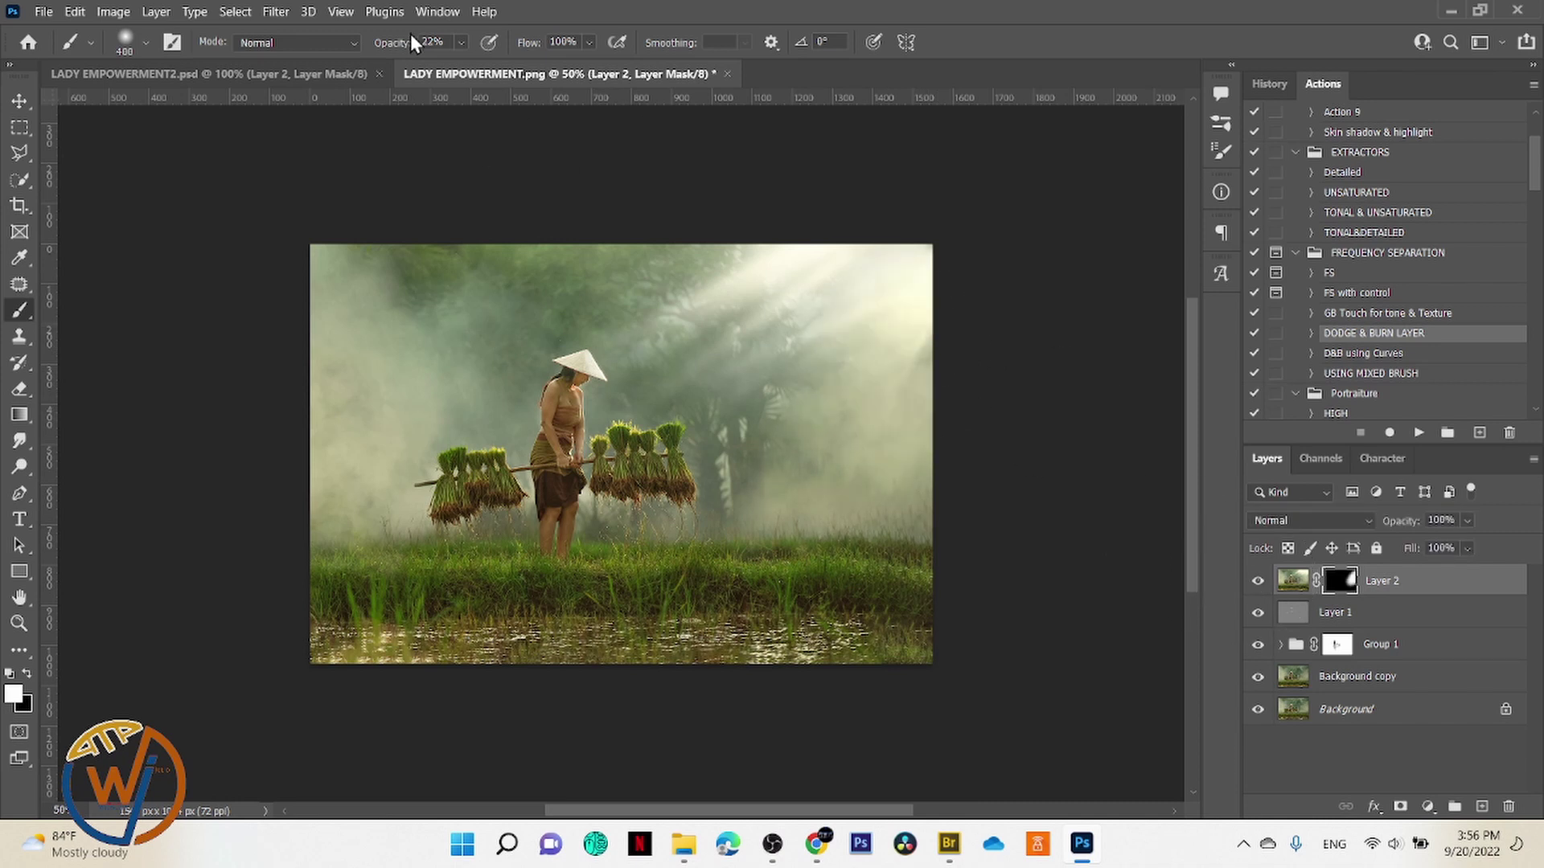
Step: Reveal more of the warm tone across the rays, smoke and grass with the brush opacity set to 12%
{"action": "left_click_drag", "start_coordinate": [462, 42], "coordinate": [450, 50]}
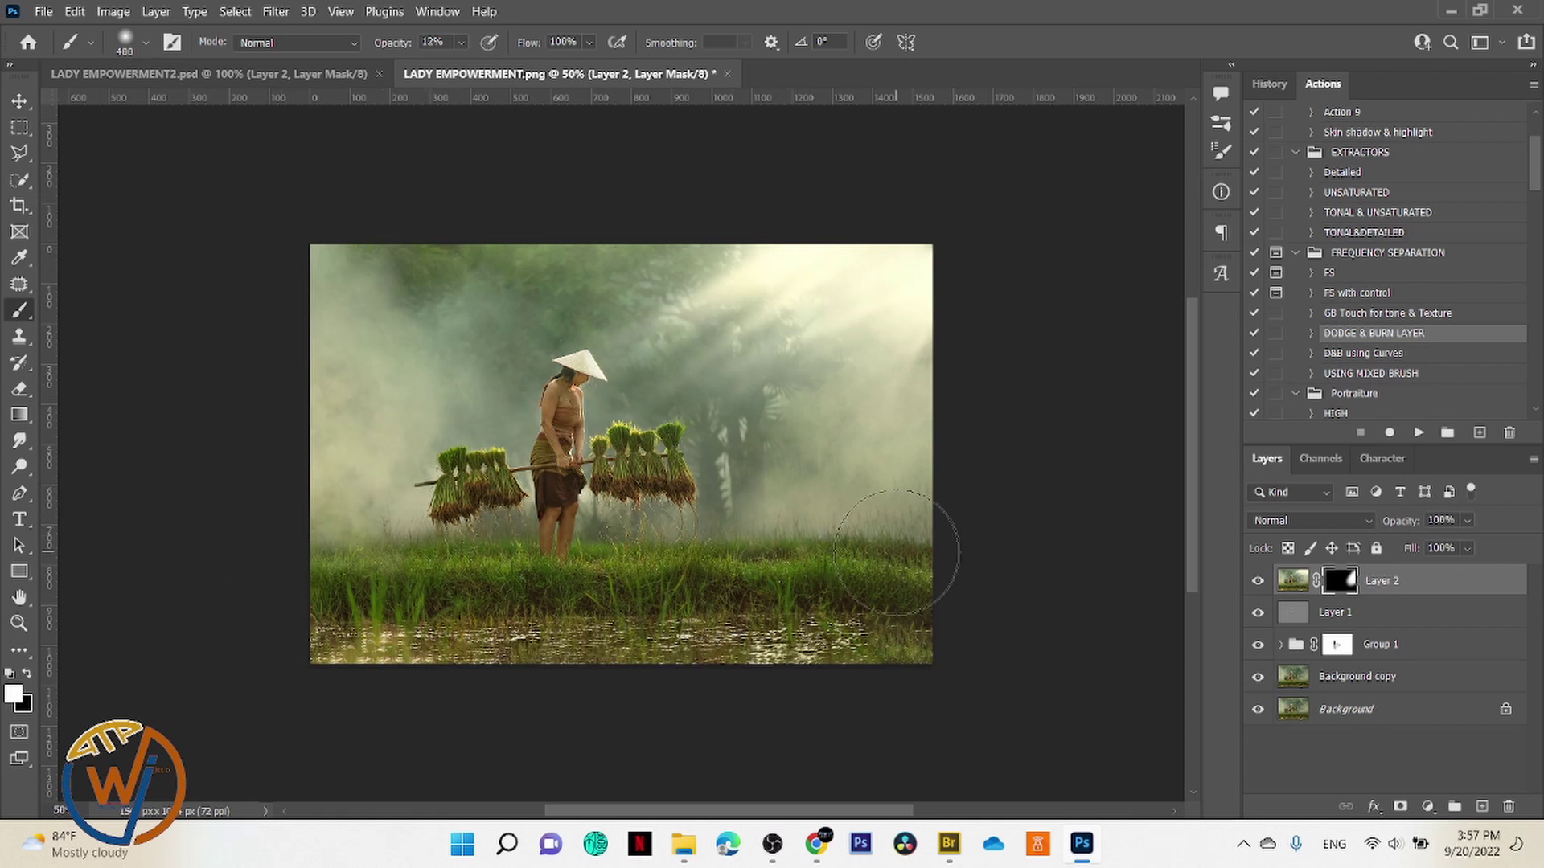
{"action": "key", "text": "ctrl+plus"}
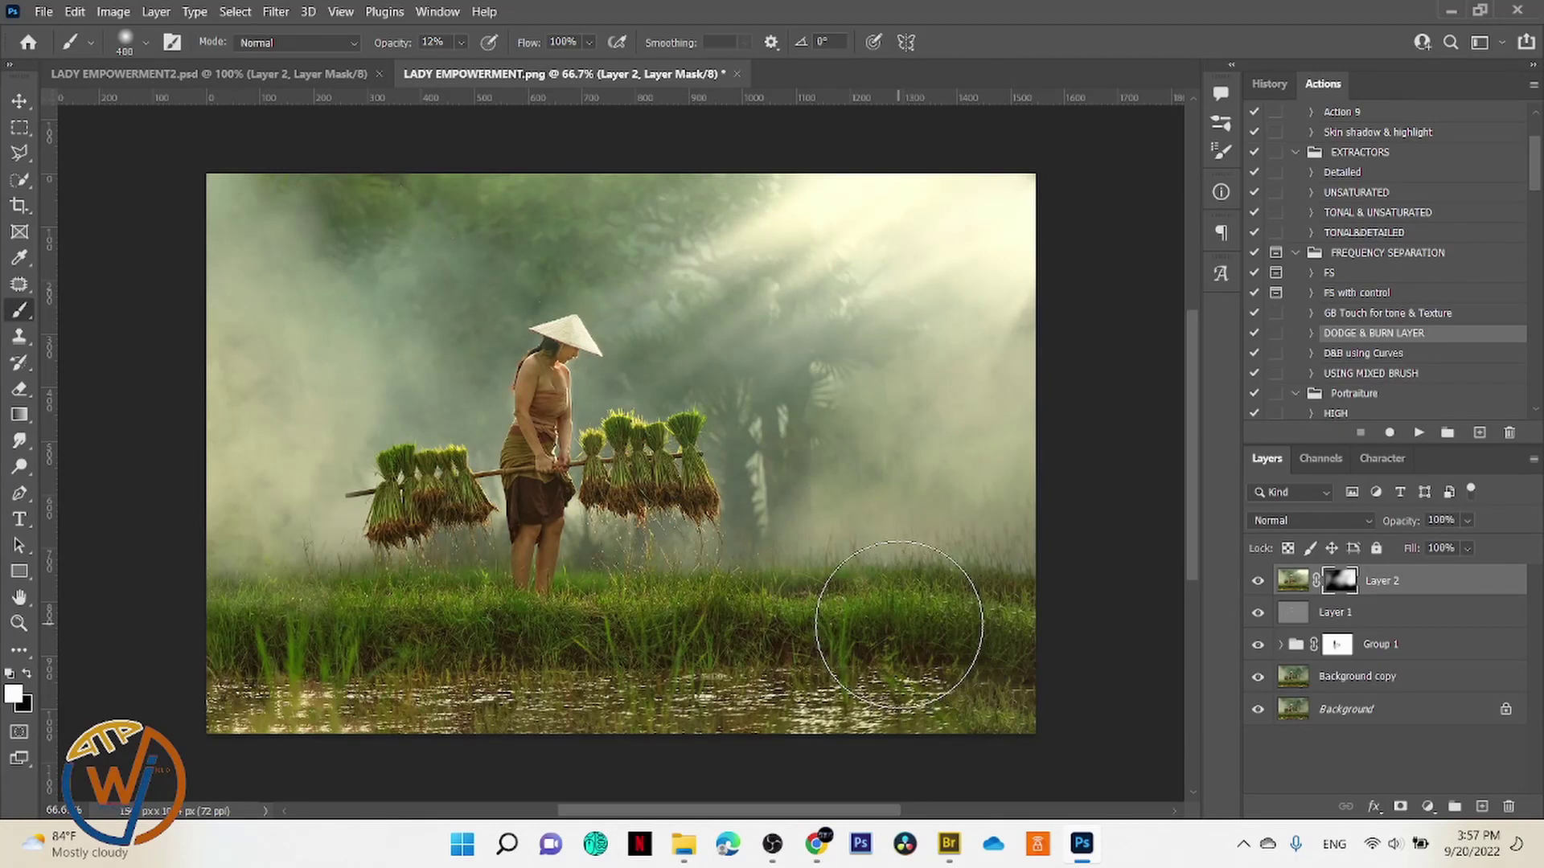
Step: Add a Color Balance adjustment layer and set its Highlights to red +2, magenta -4 and yellow -12
{"action": "left_click", "coordinate": [1428, 806]}
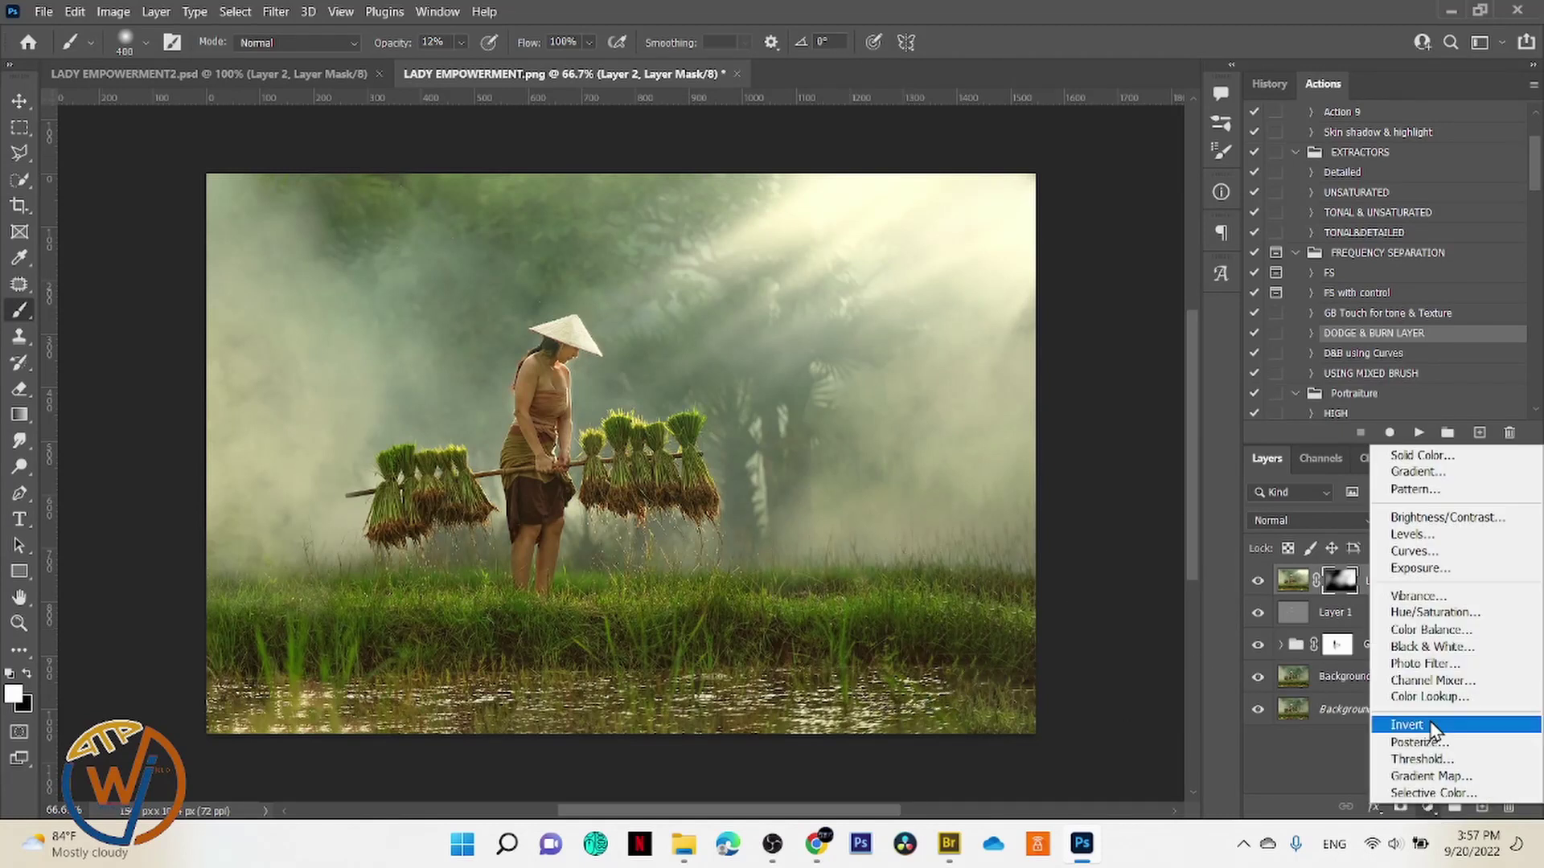
{"action": "left_click", "coordinate": [1440, 639]}
{"action": "left_click", "coordinate": [1127, 473]}
{"action": "left_click", "coordinate": [1077, 522]}
{"action": "left_click_drag", "start_coordinate": [1047, 586], "coordinate": [1044, 553]}
{"action": "left_click", "coordinate": [1047, 520]}
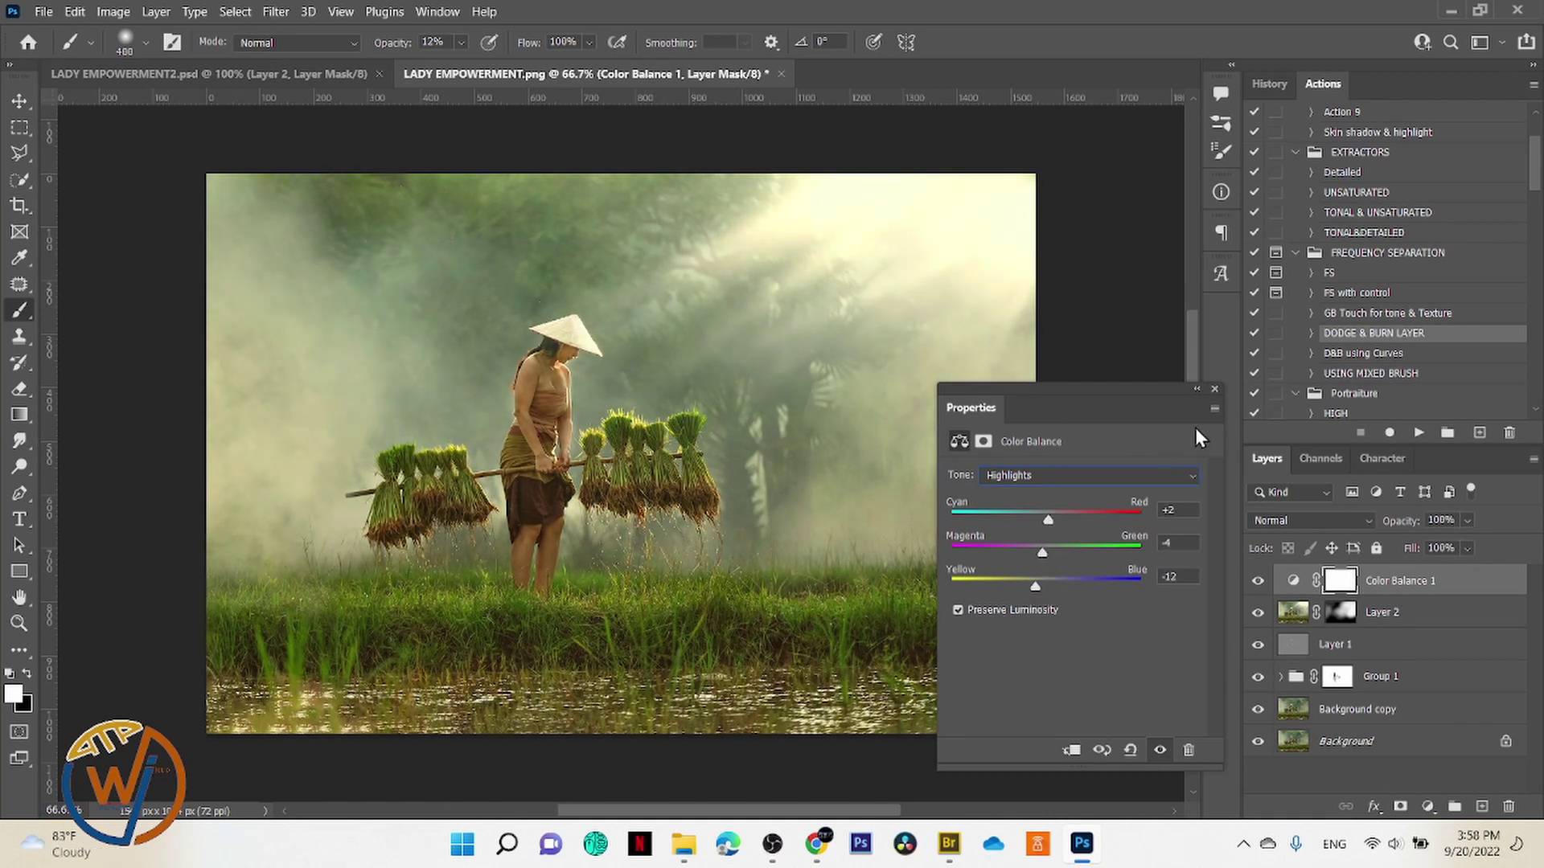
{"action": "left_click", "coordinate": [1215, 389]}
Step: Invert the Color Balance layer's mask to hide the adjustment
{"action": "key", "text": "alt+i"}
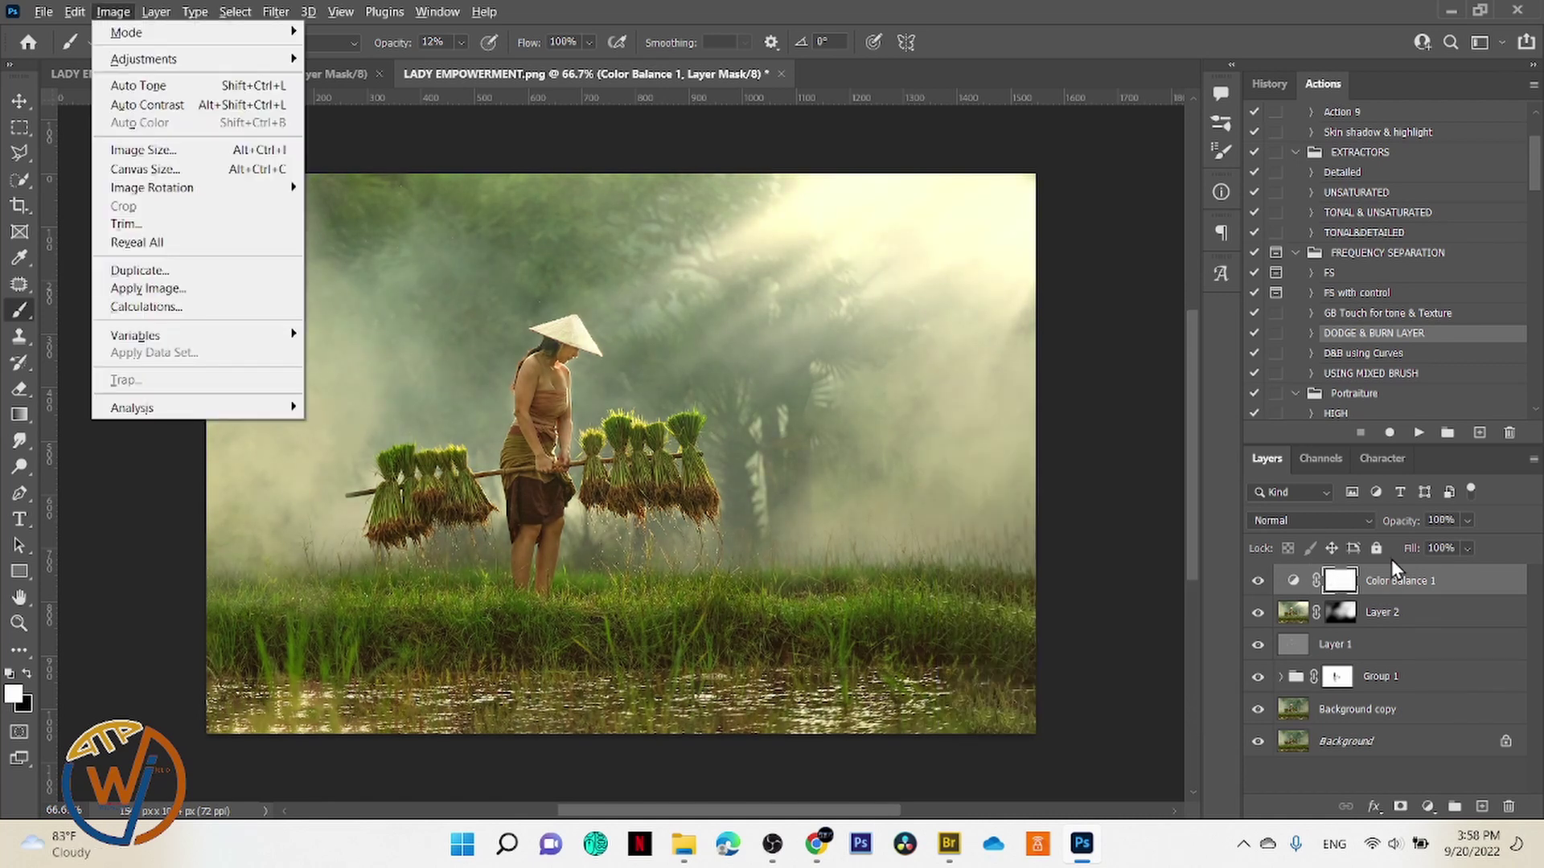
{"action": "key", "text": "j"}
{"action": "key", "text": "i"}
Step: Reduce the brush to 175 px with 18% opacity and open the document's history
{"action": "key", "text": "bracketleft"}
{"action": "key", "text": "bracketleft"}
{"action": "key", "text": "bracketleft"}
{"action": "key", "text": "bracketleft"}
{"action": "left_click_drag", "start_coordinate": [461, 42], "coordinate": [460, 64]}
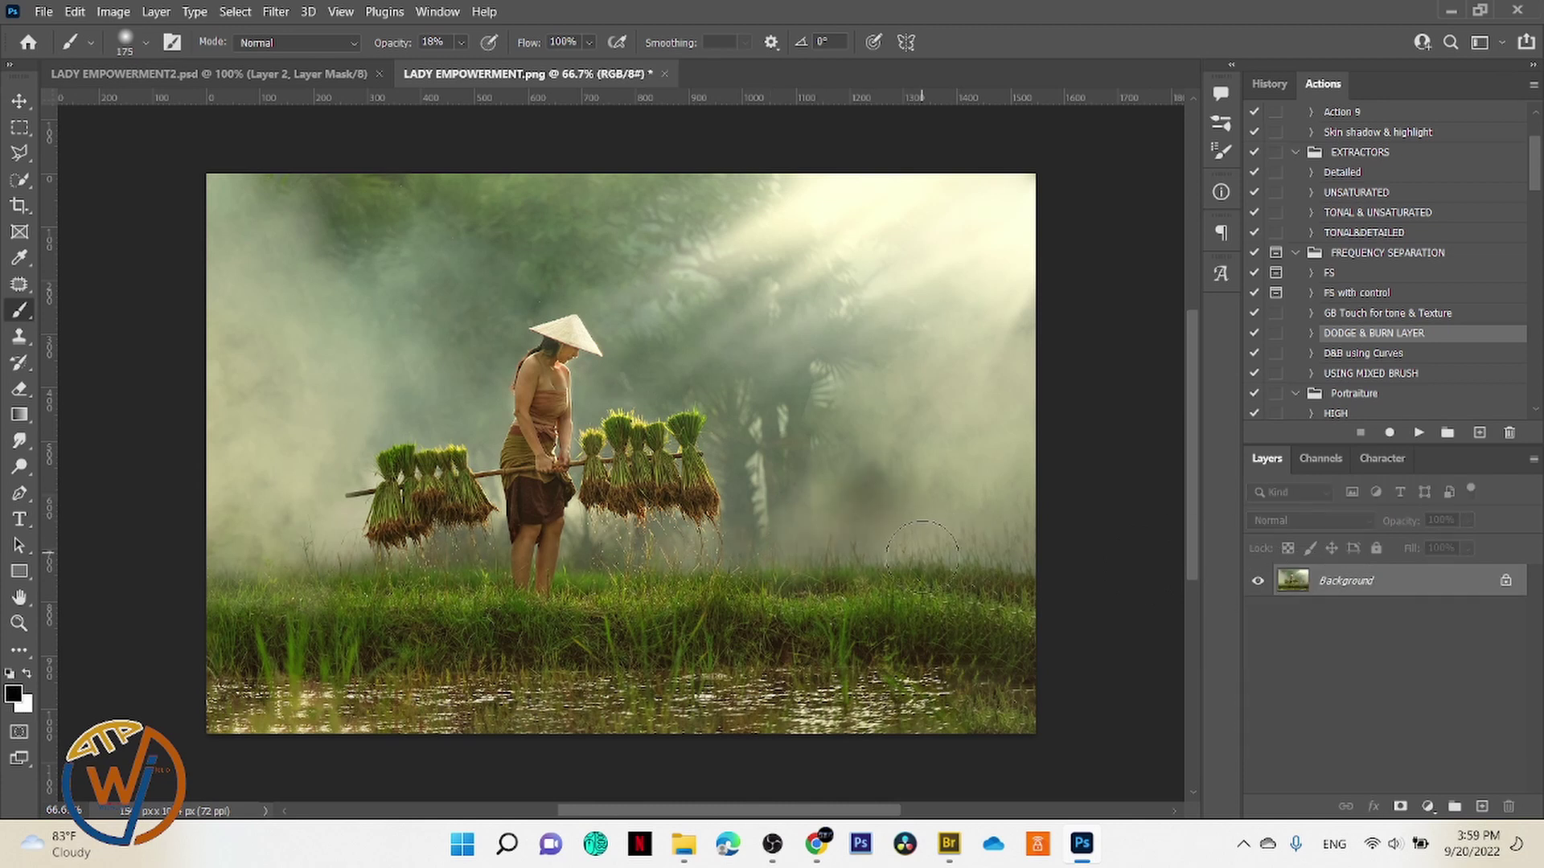
{"action": "left_click", "coordinate": [1269, 84]}
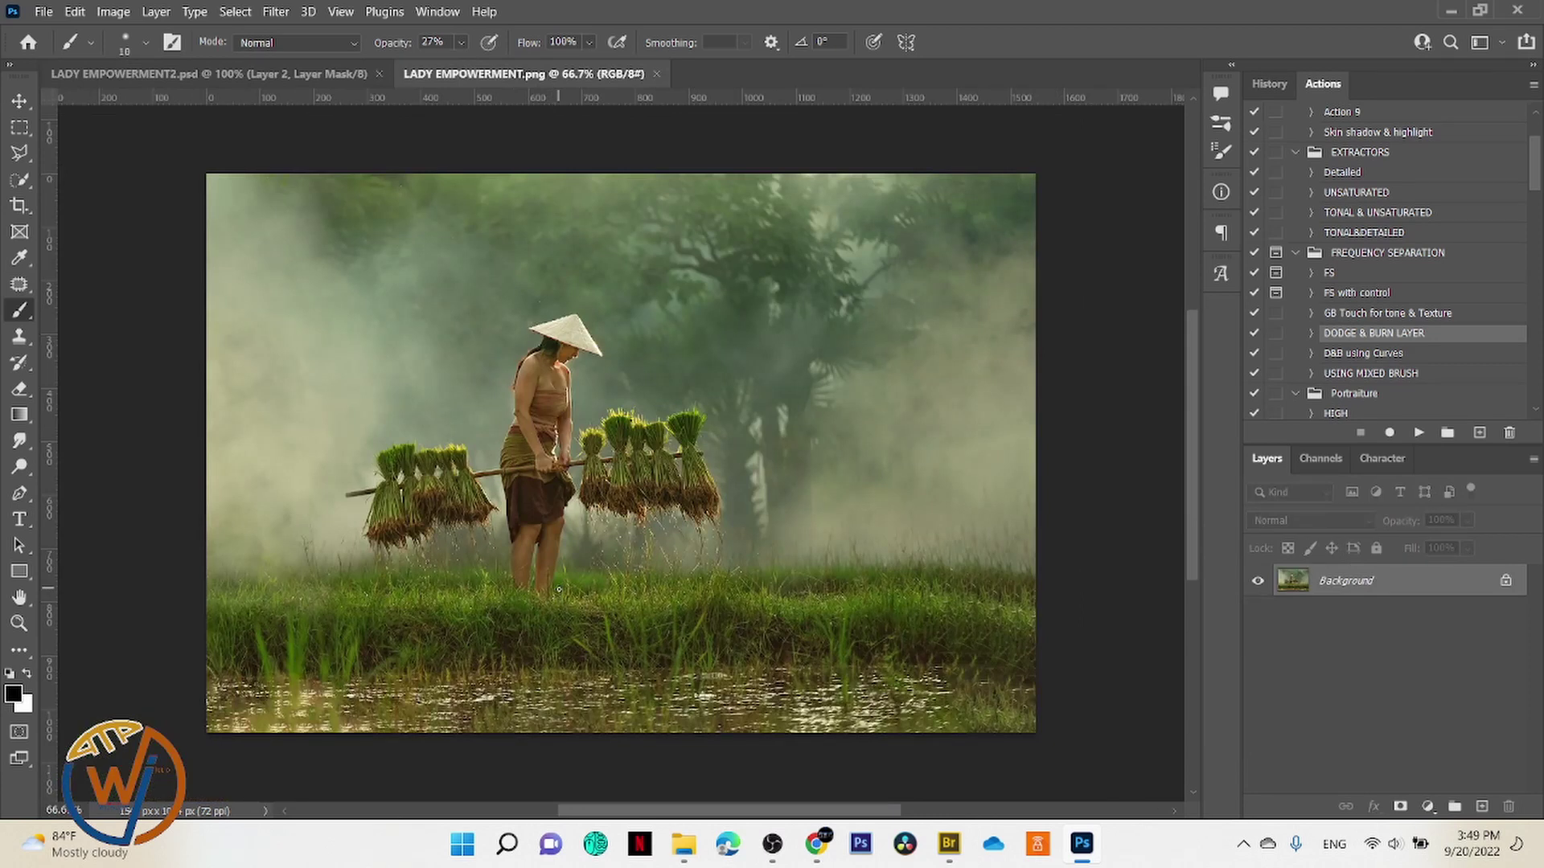
Step: Duplicate the Background layer and place ed491399714ddf05d979c0170cc06c49.jpg from the LIGHT RAYS folder into the photo
{"action": "left_click_drag", "start_coordinate": [1480, 581], "coordinate": [1482, 807]}
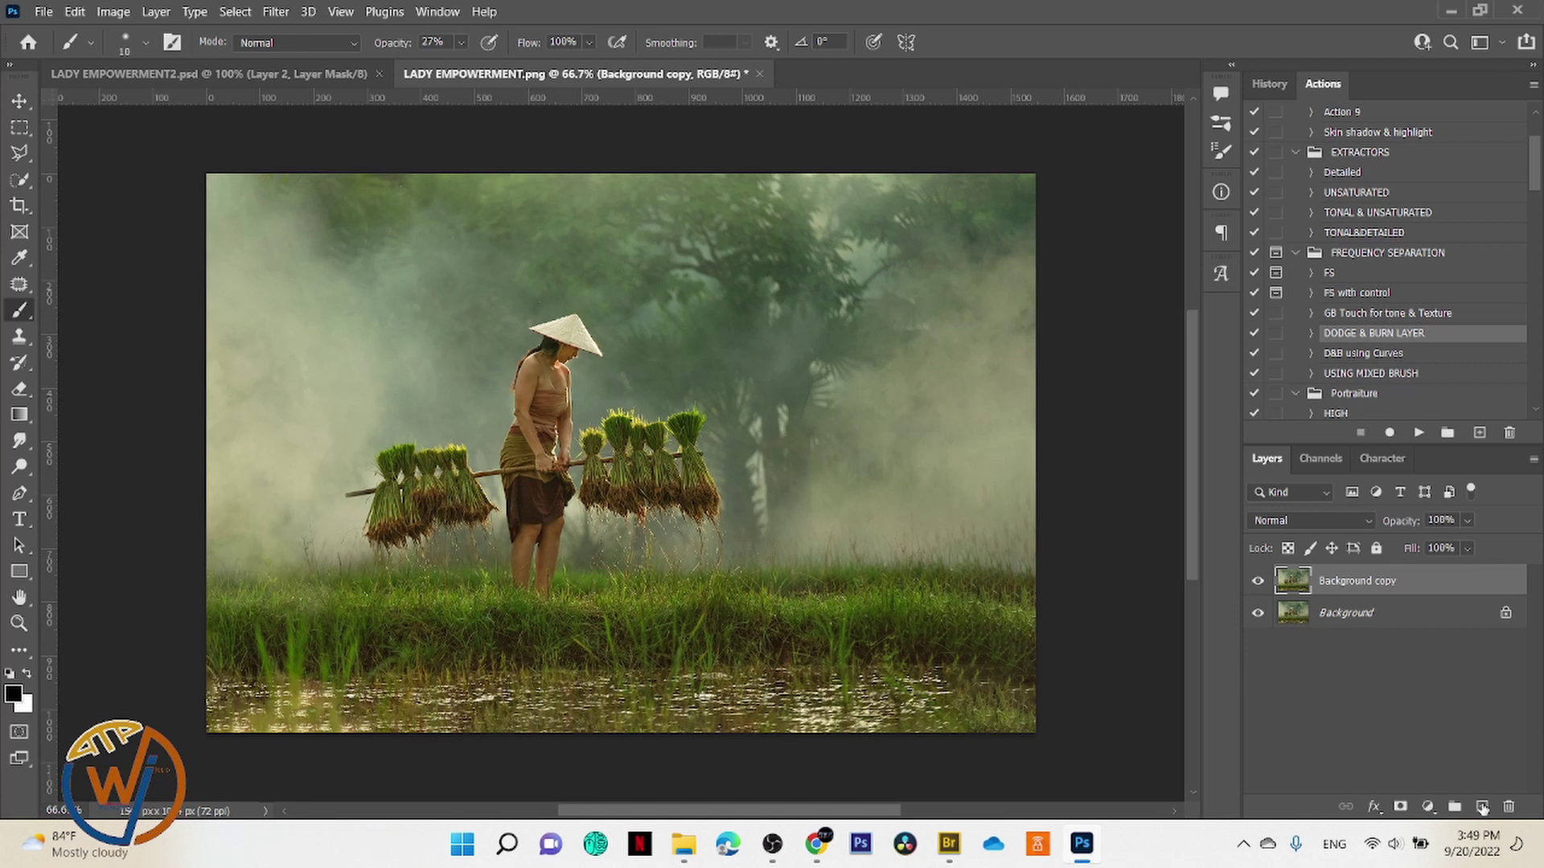
{"action": "left_click", "coordinate": [684, 843]}
{"action": "left_click_drag", "start_coordinate": [508, 590], "coordinate": [555, 559]}
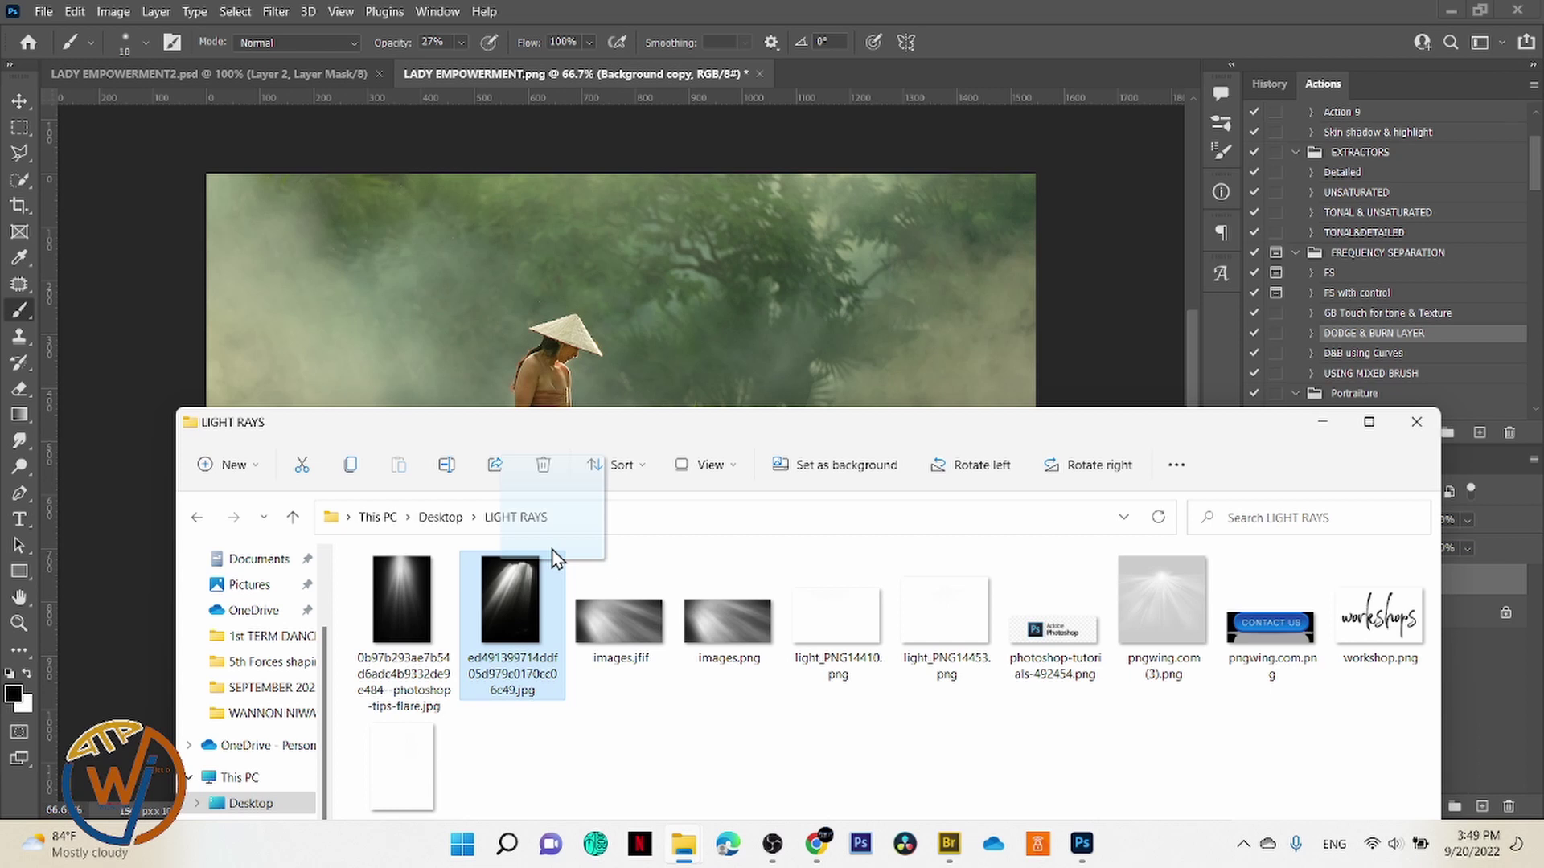
{"action": "left_click_drag", "start_coordinate": [555, 559], "coordinate": [820, 193]}
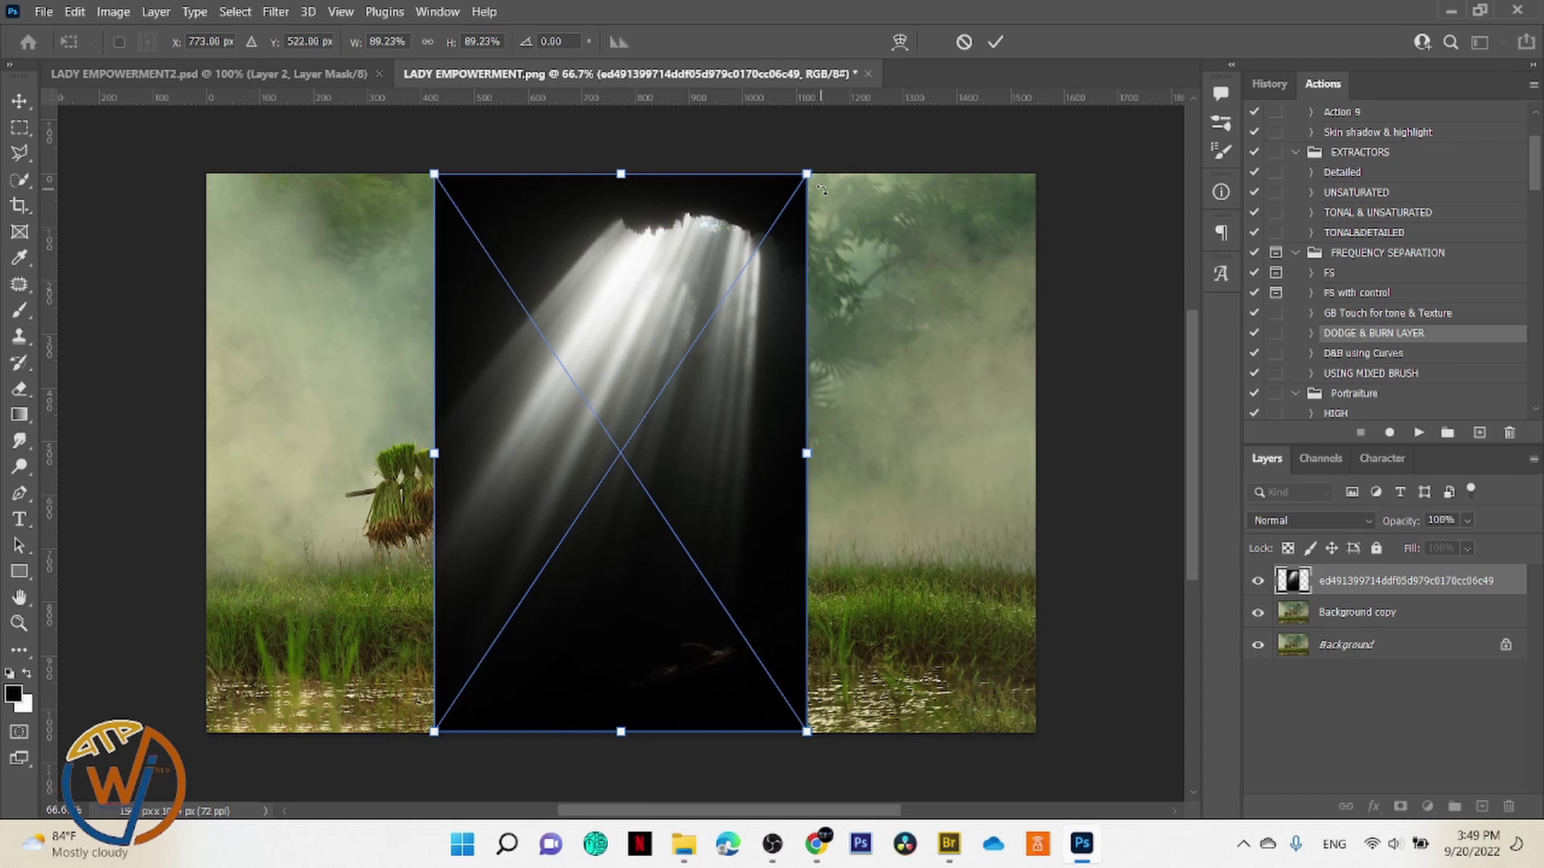
Step: Widen the placed light-ray image slightly, rotate it about 26.3° and position it over the photo's upper-right corner
{"action": "left_click_drag", "start_coordinate": [821, 189], "coordinate": [1087, 274]}
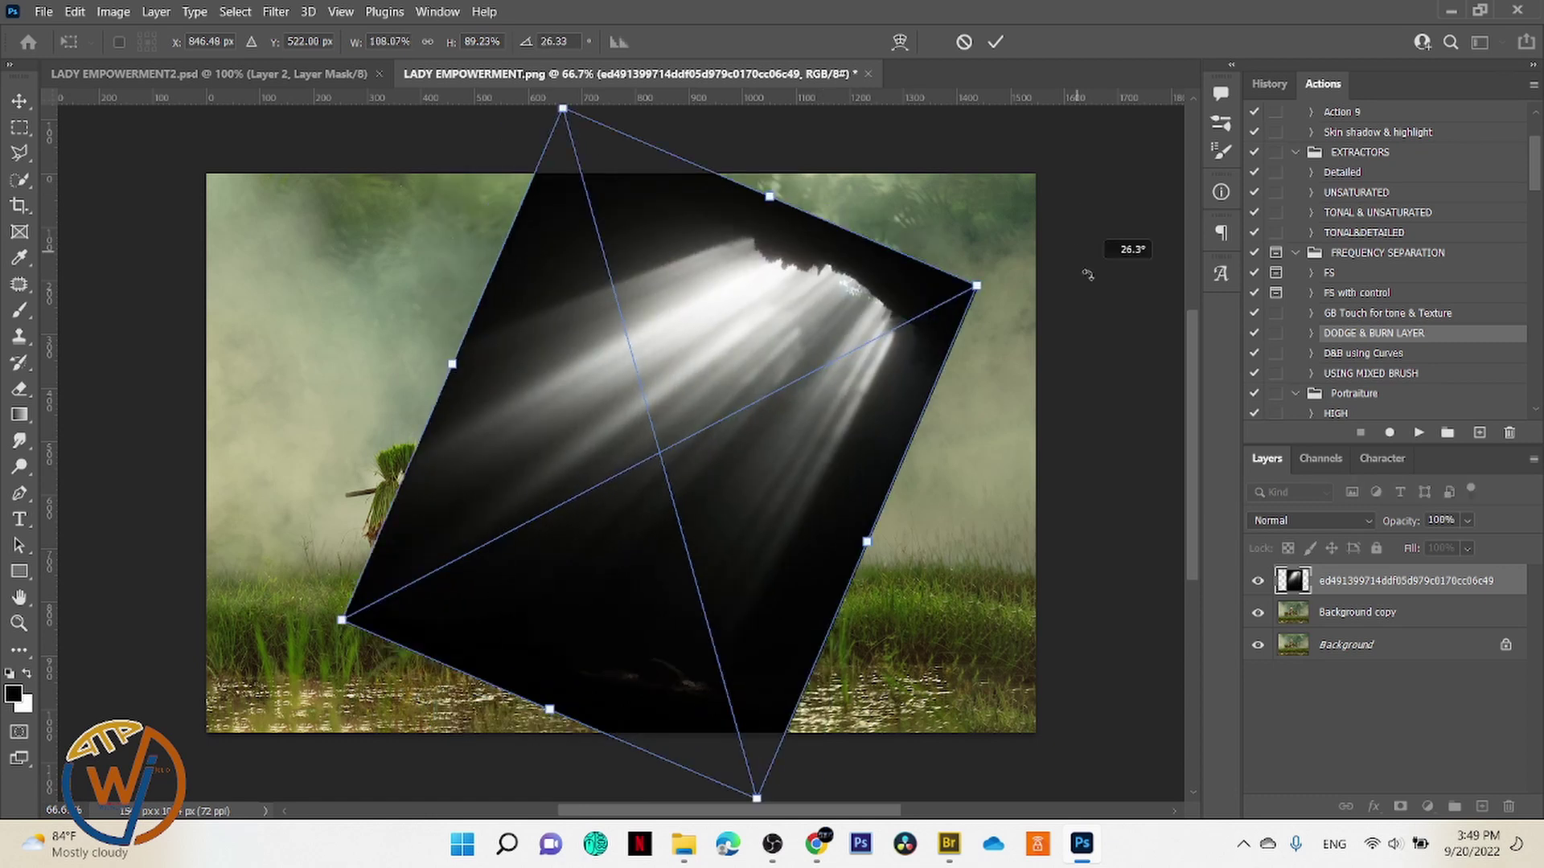
{"action": "left_click_drag", "start_coordinate": [828, 479], "coordinate": [949, 328]}
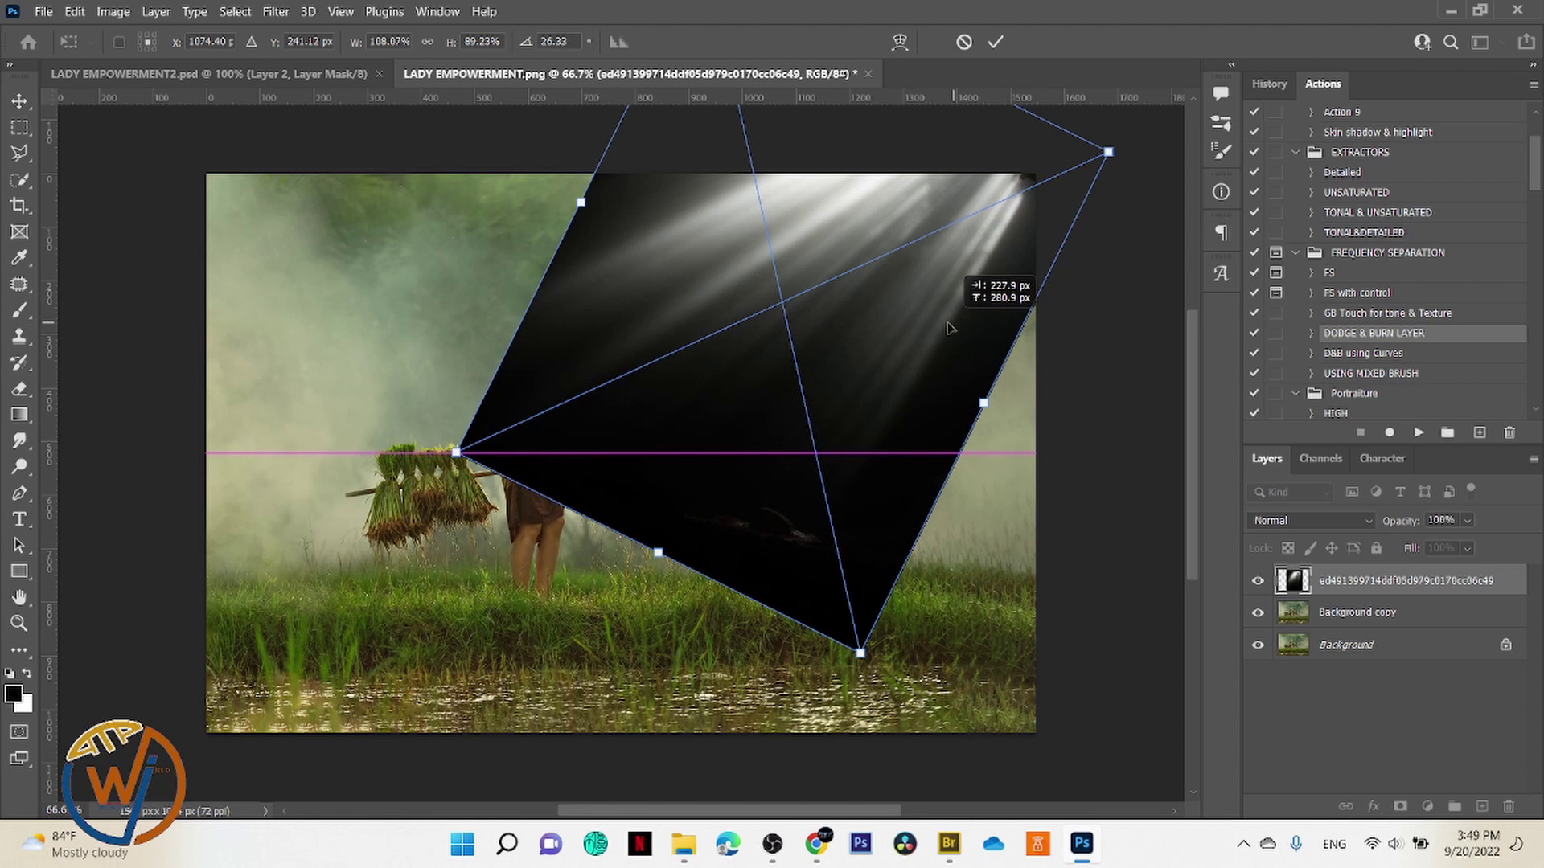
{"action": "left_click", "coordinate": [1002, 35]}
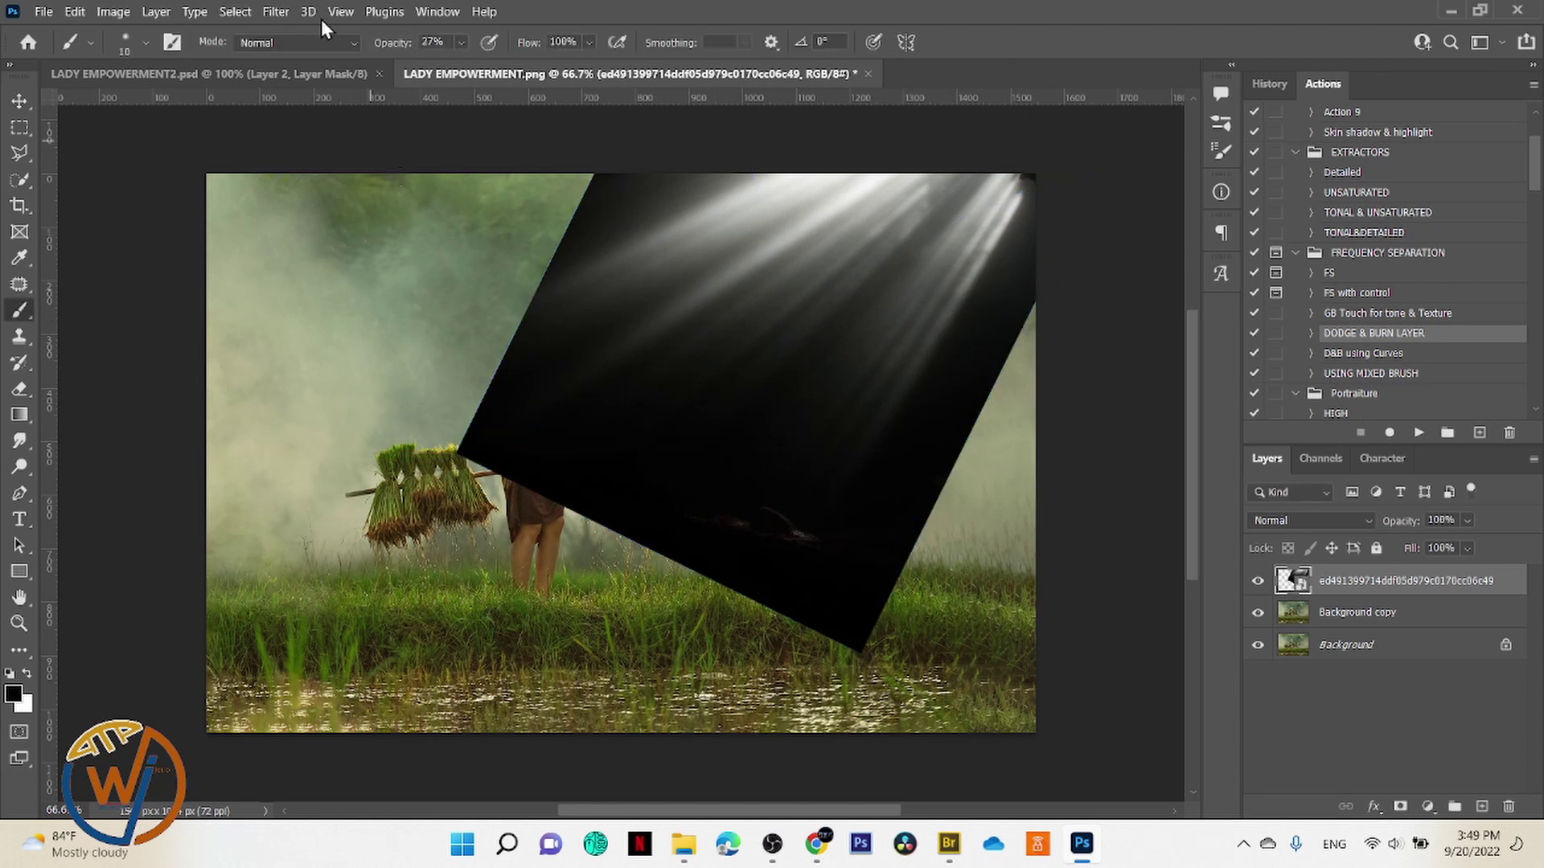
Step: Apply a 4.4-pixel Gaussian Blur to the light-ray layer and set its blend mode to Screen
{"action": "left_click", "coordinate": [280, 13]}
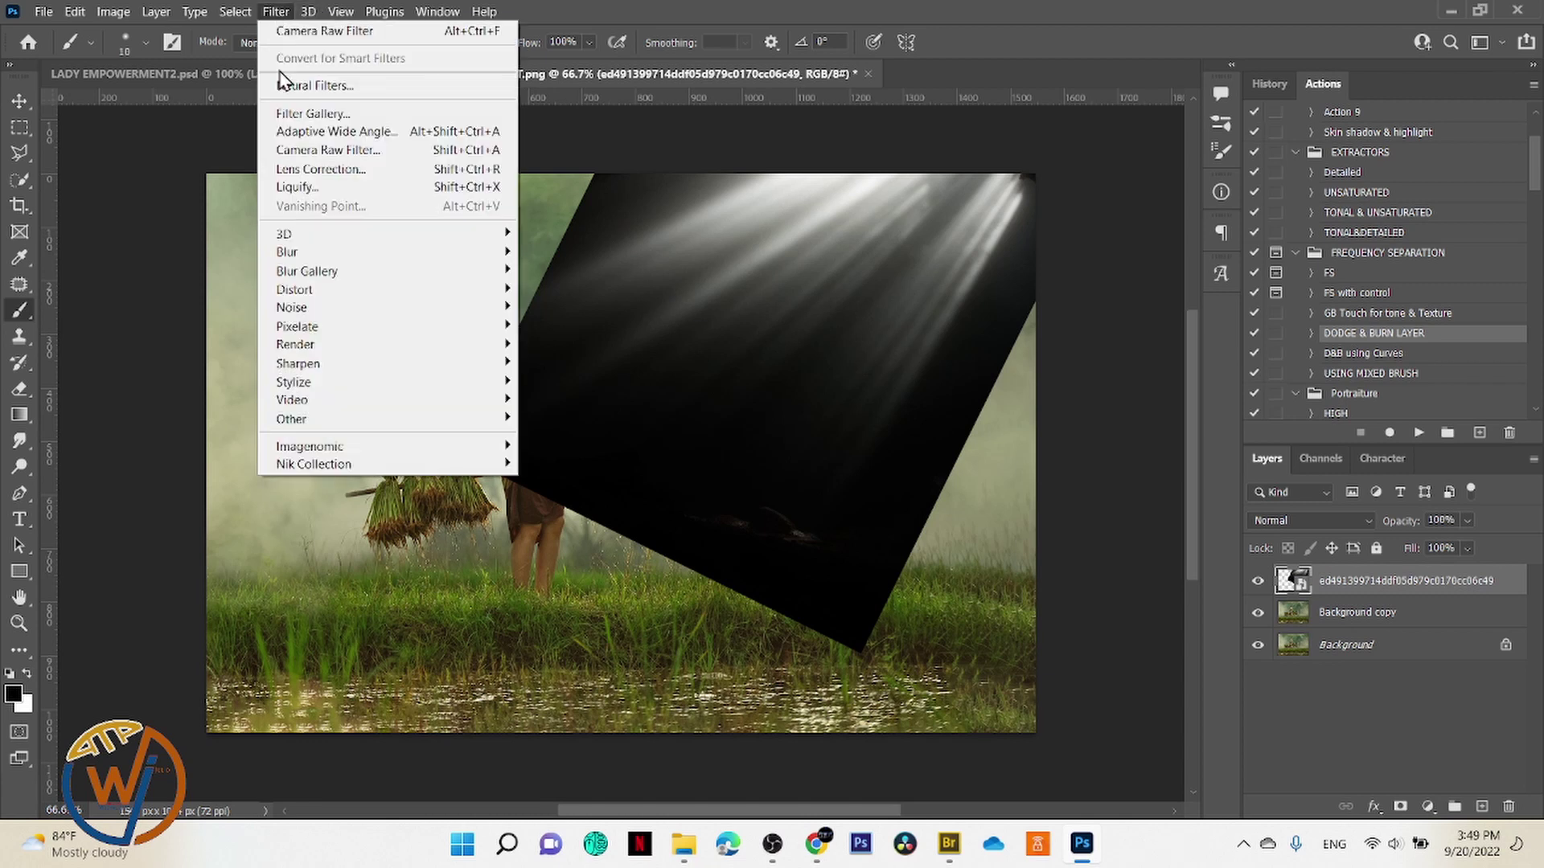
{"action": "mouse_move", "coordinate": [318, 259]}
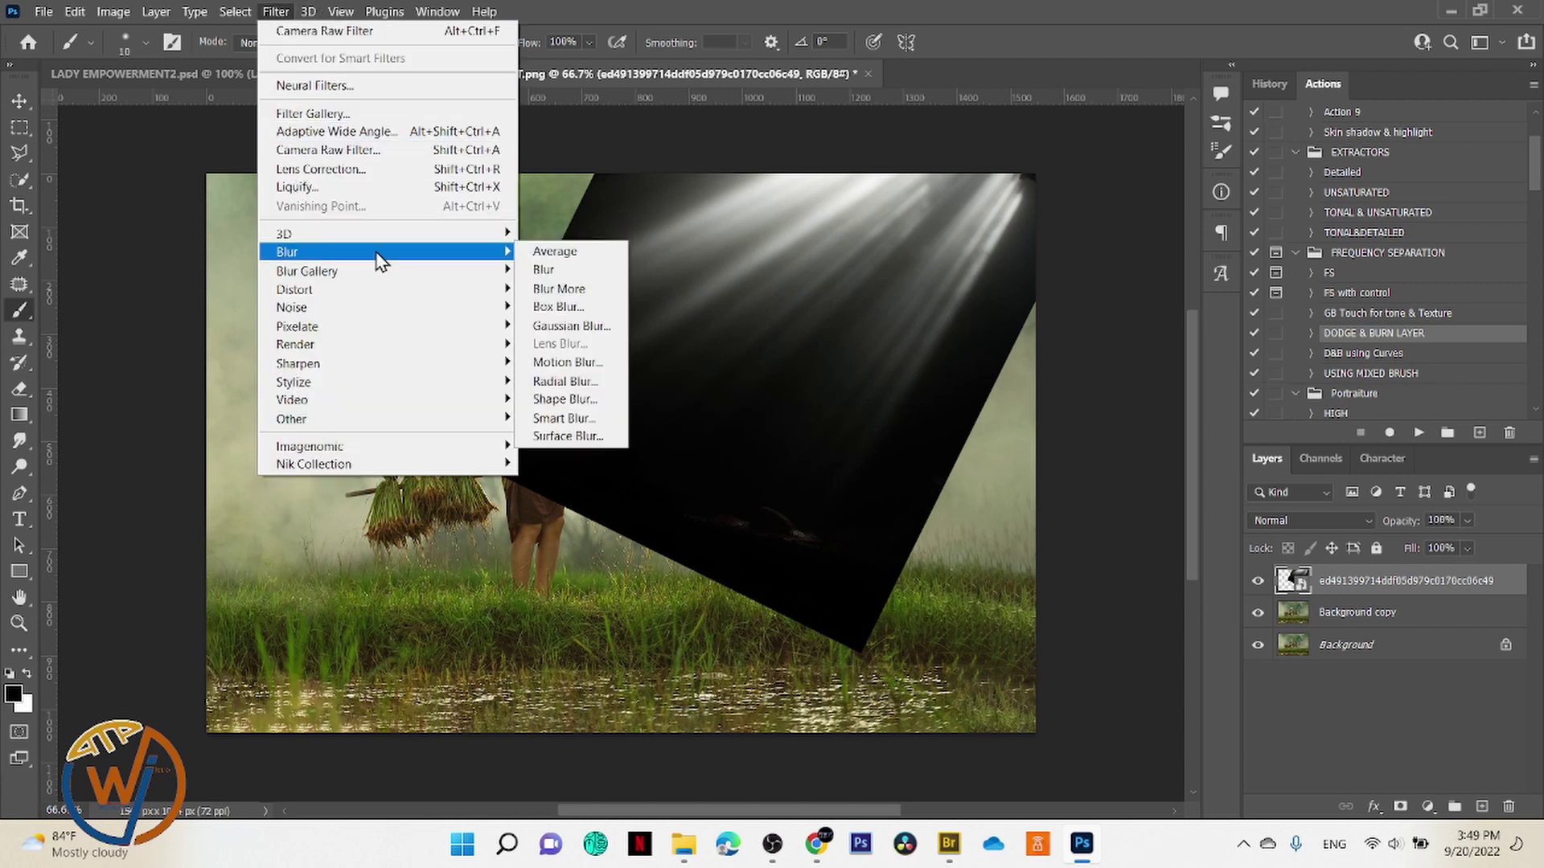
{"action": "left_click", "coordinate": [572, 321]}
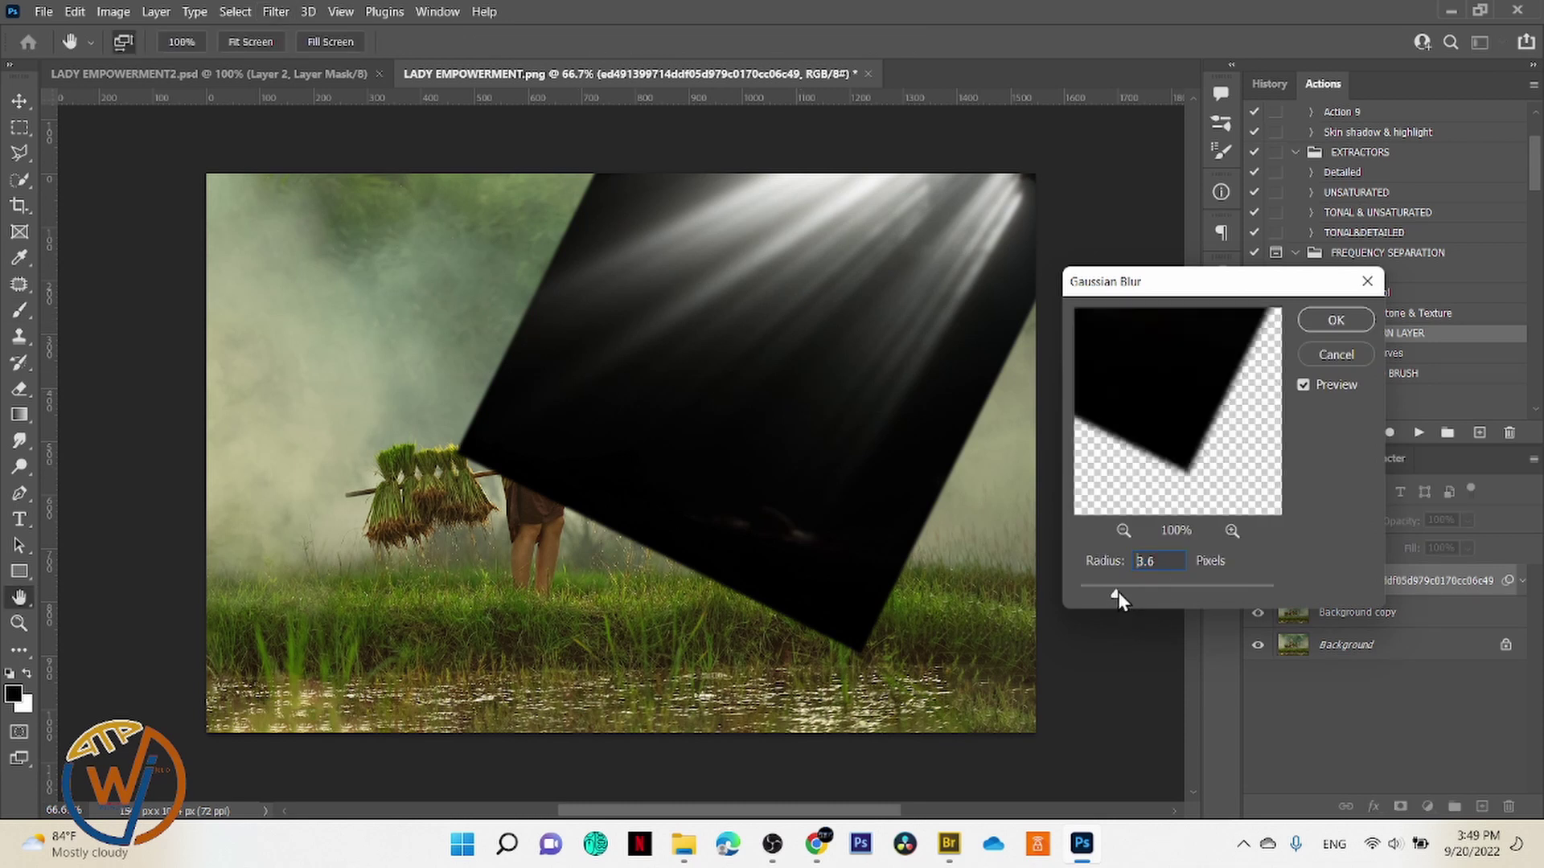
{"action": "left_click_drag", "start_coordinate": [1121, 592], "coordinate": [1127, 592]}
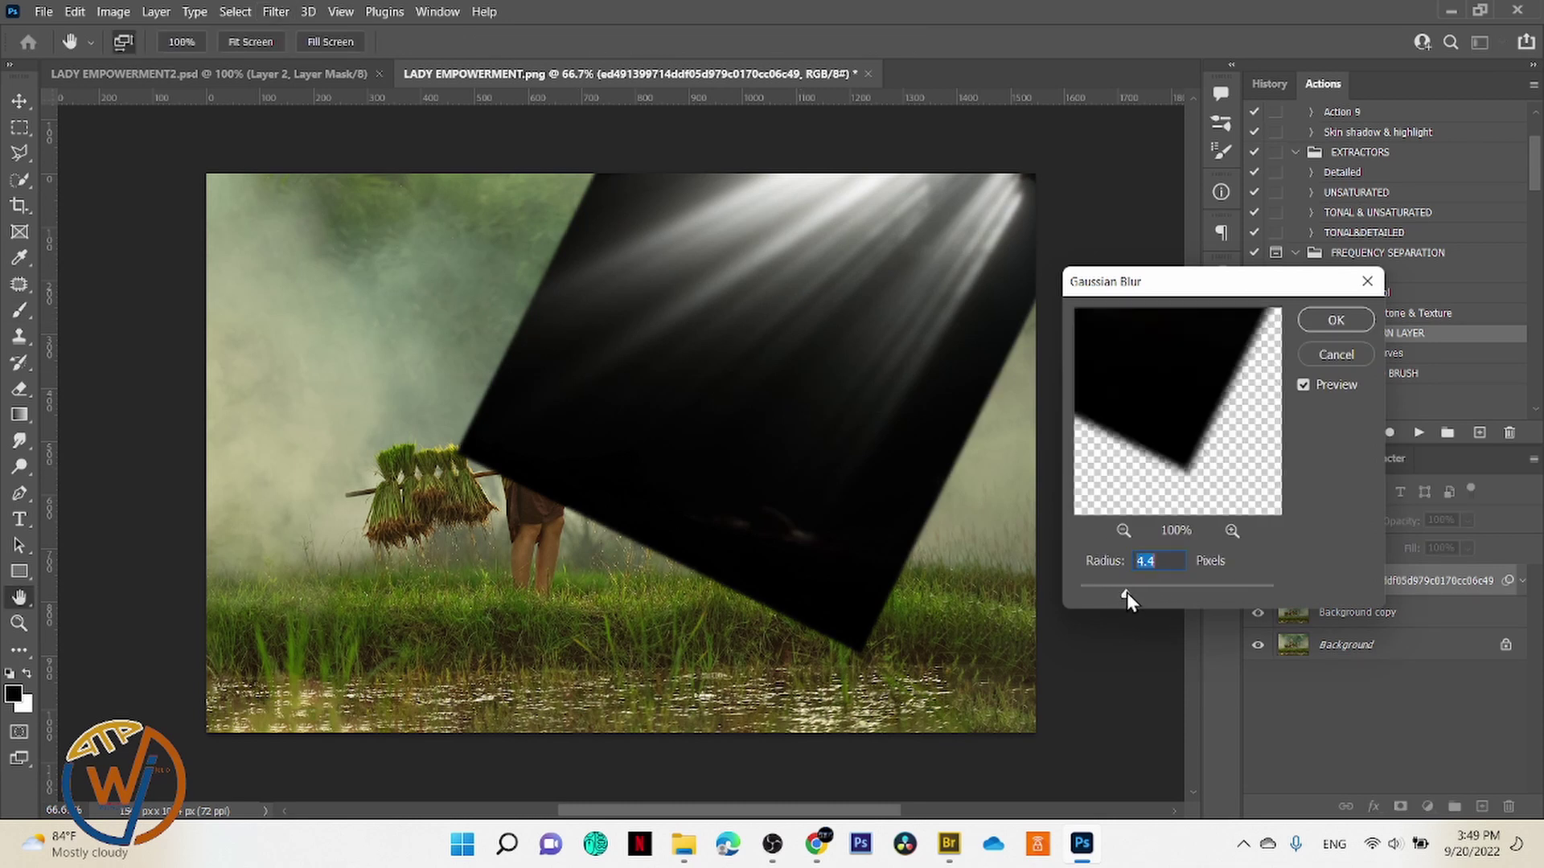
{"action": "left_click", "coordinate": [1335, 321]}
{"action": "key", "text": "b"}
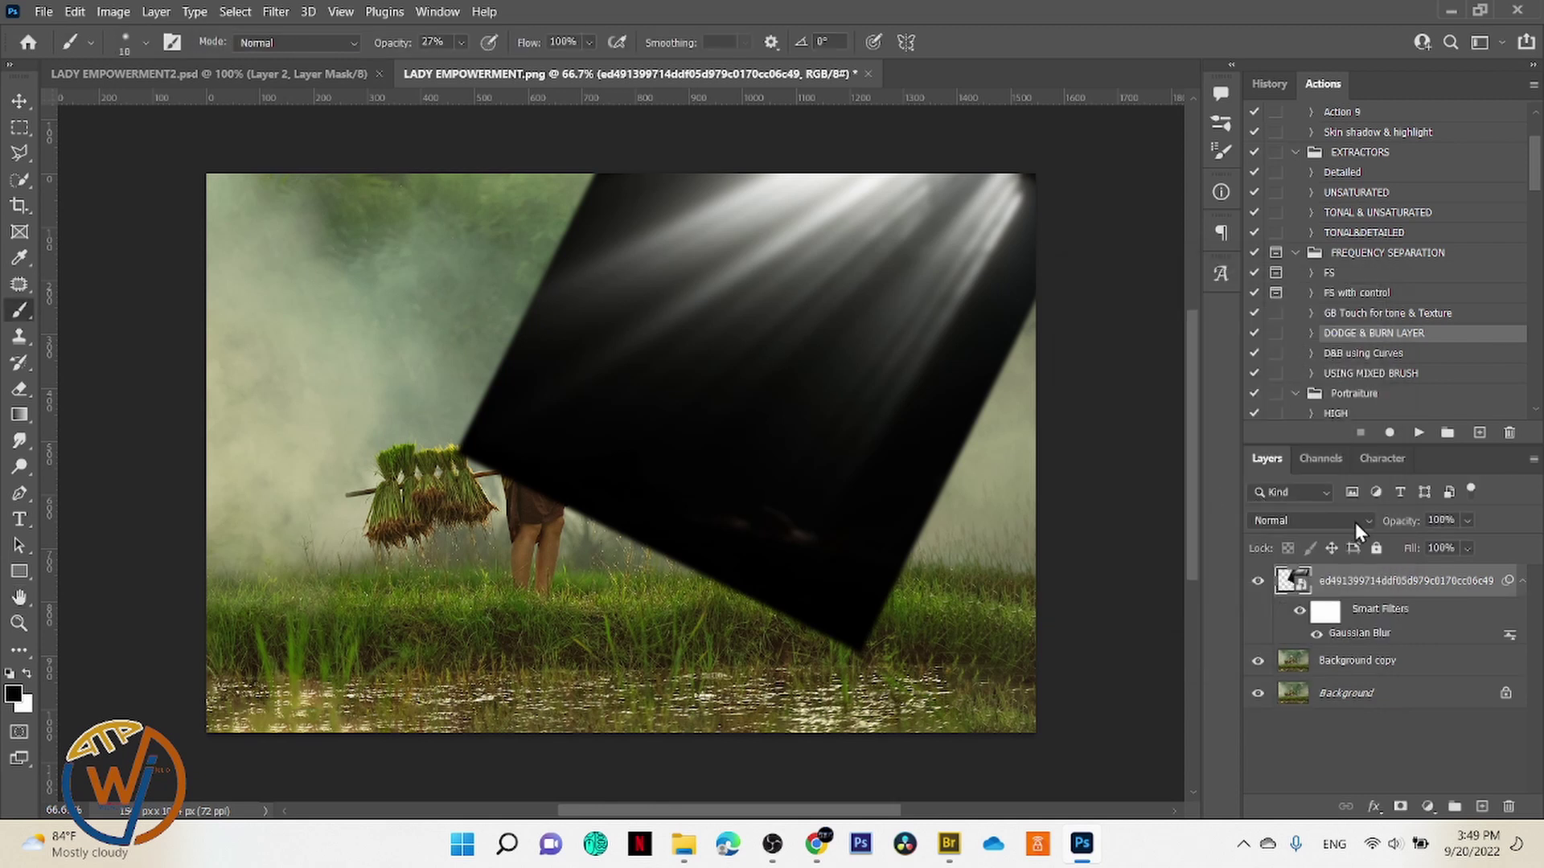
{"action": "left_click", "coordinate": [1359, 522]}
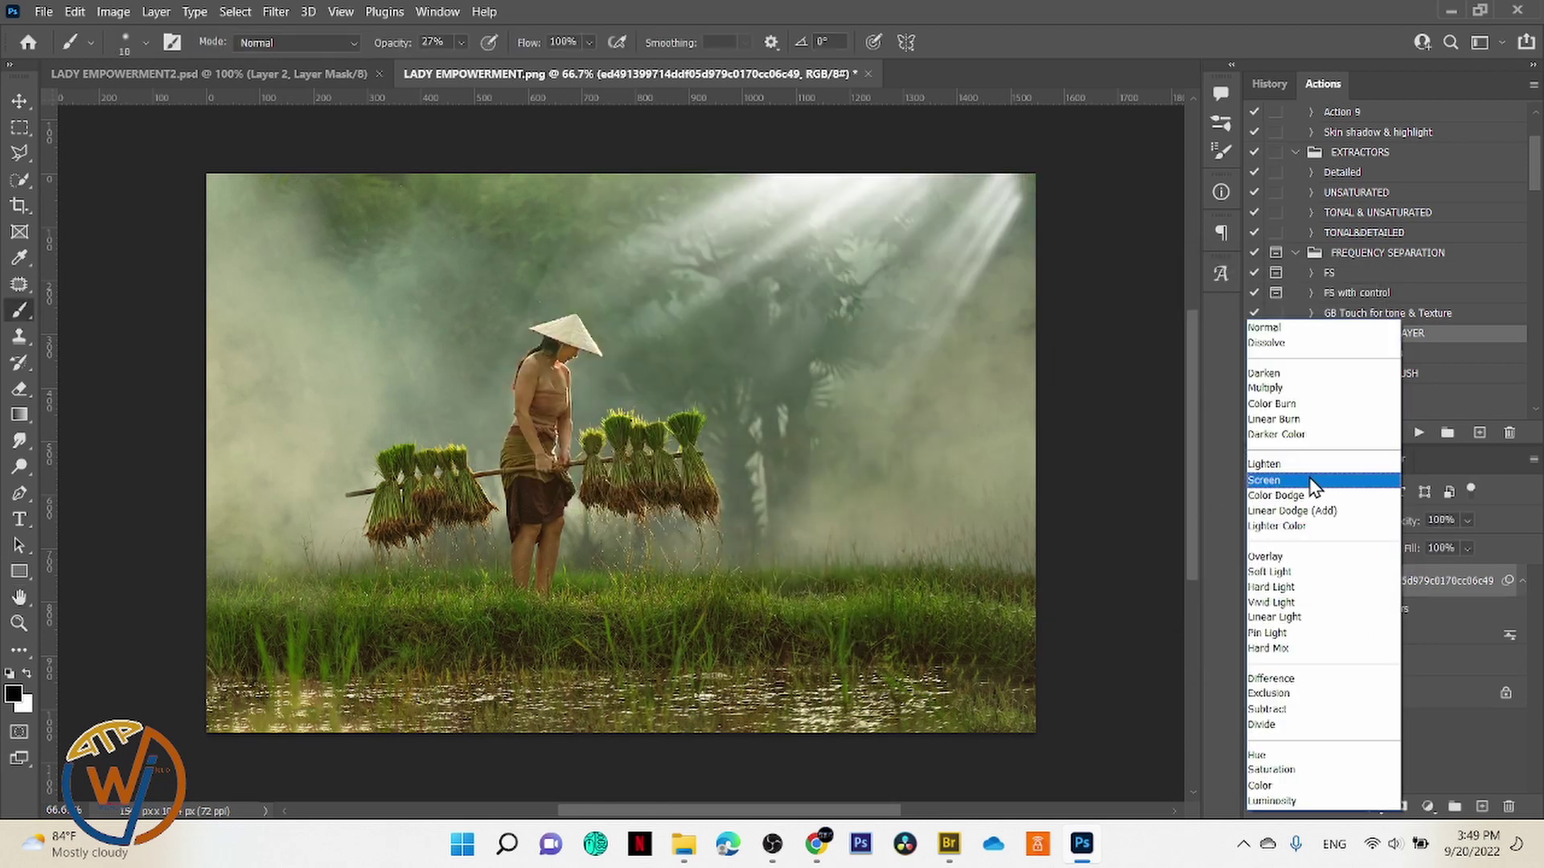
{"action": "left_click", "coordinate": [1314, 486]}
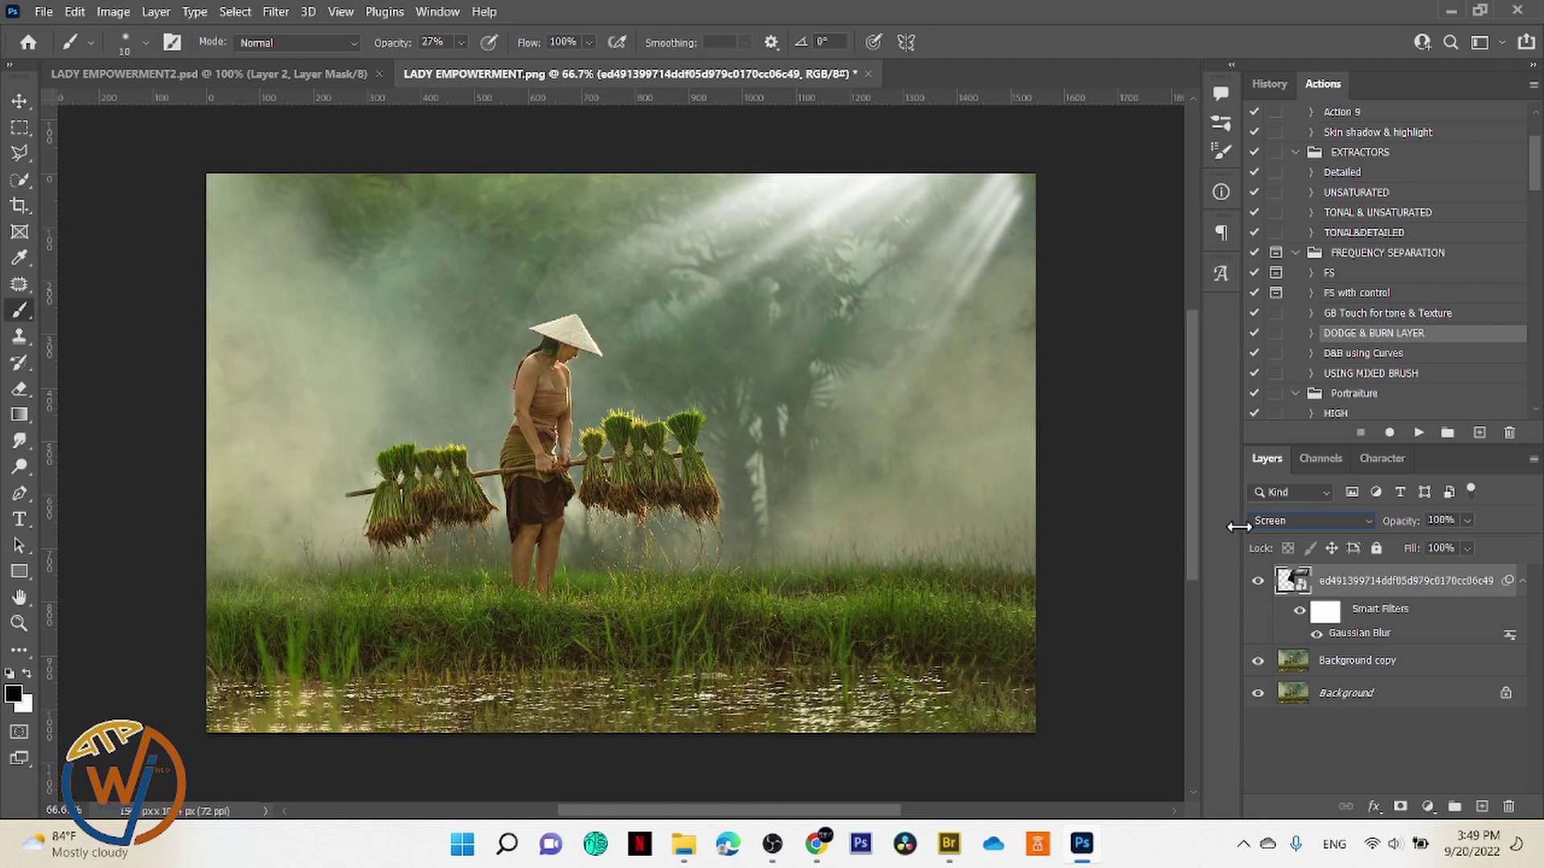
Step: Transform the light rays to 123.85% width, 91.44% height and 21.29° rotation, filling the photo's upper-right corner
{"action": "key", "text": "ctrl+t"}
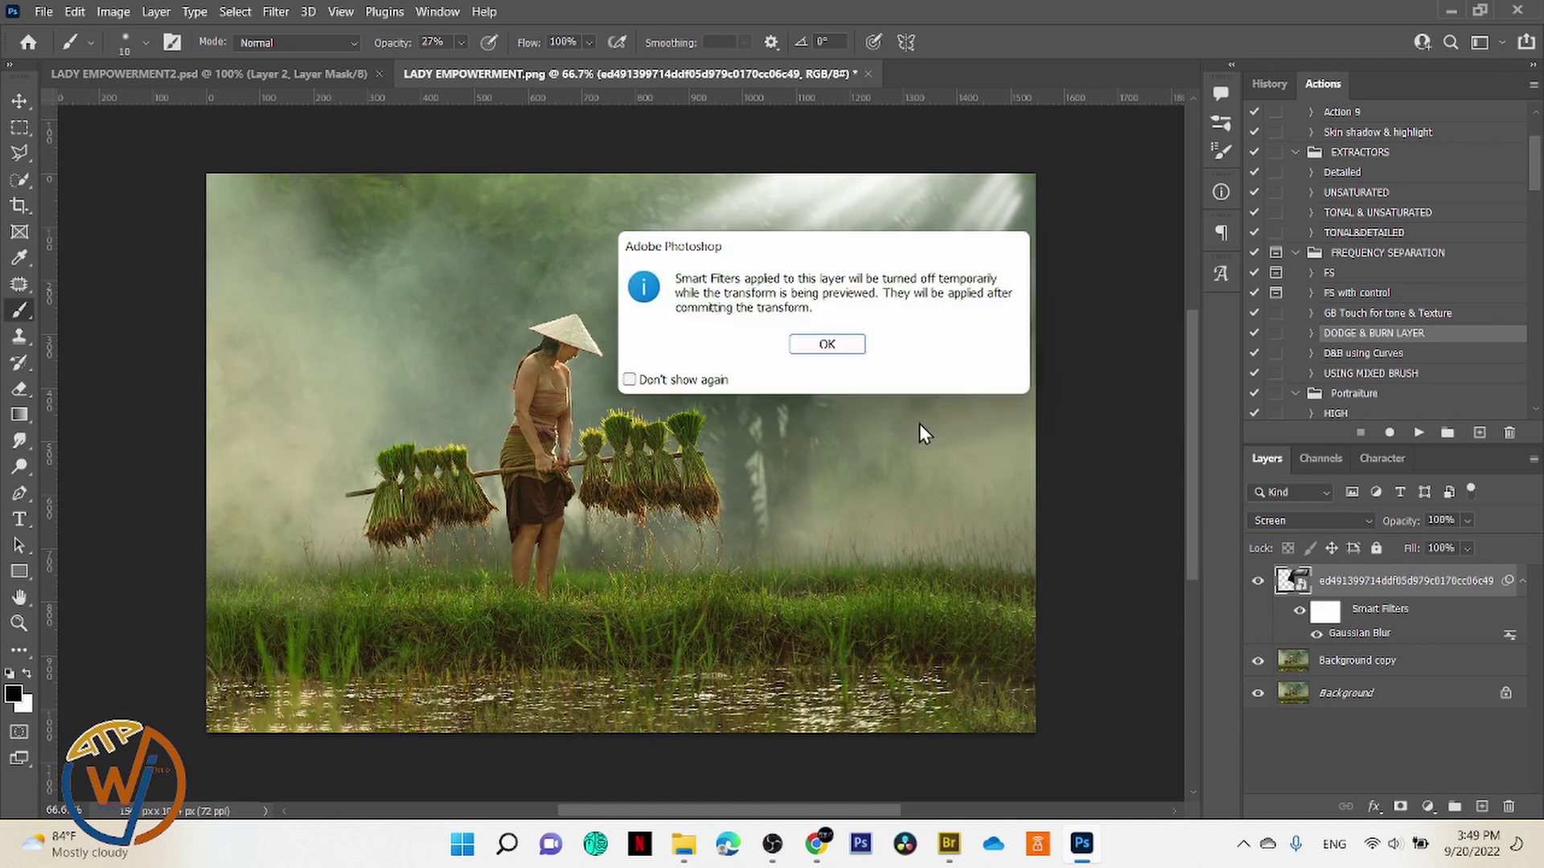
{"action": "left_click", "coordinate": [836, 344]}
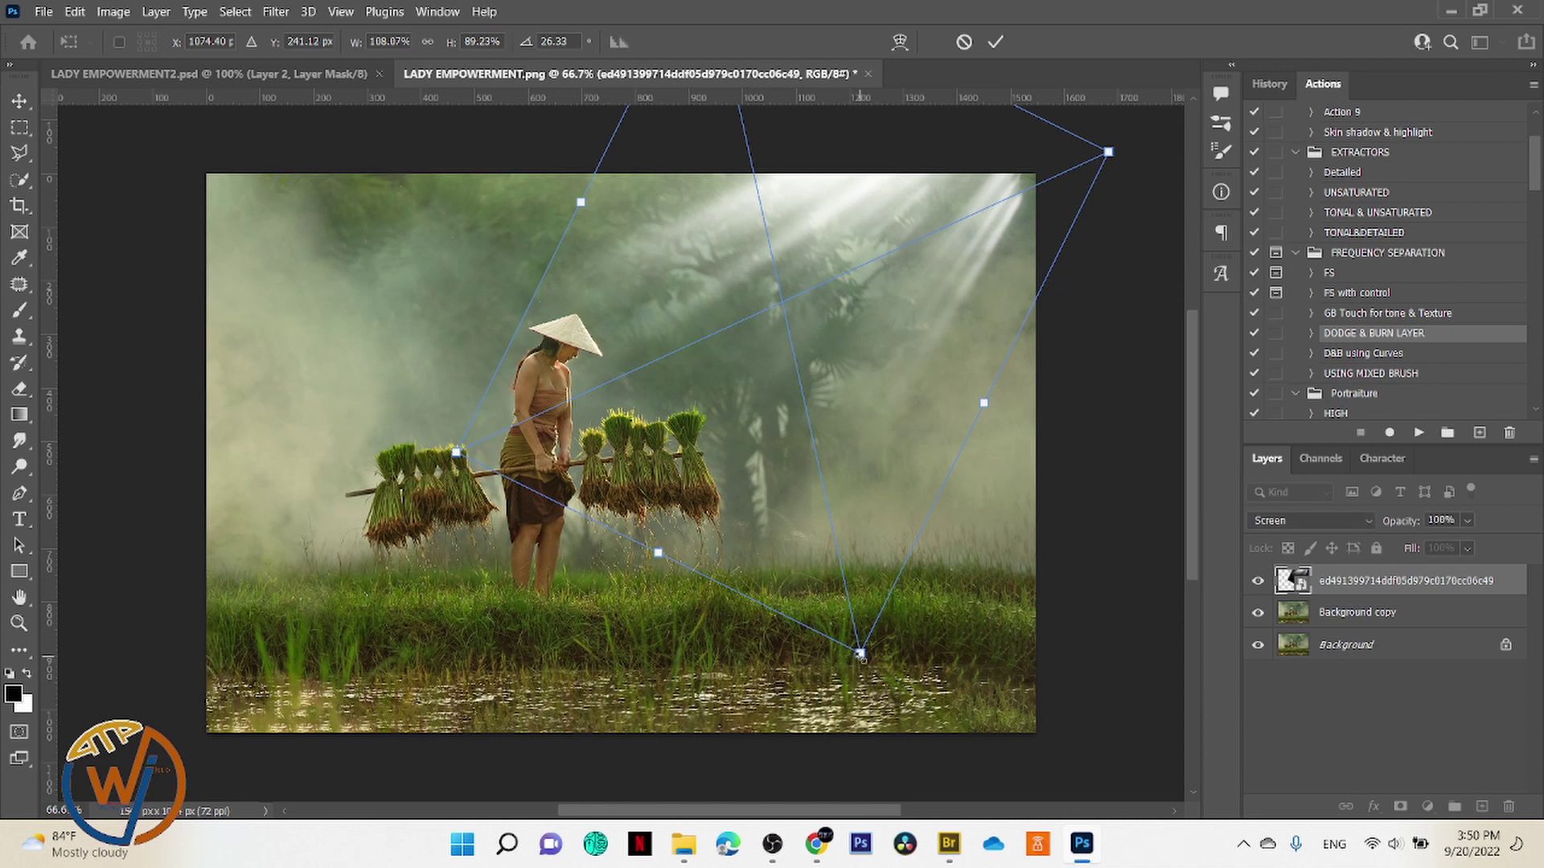
{"action": "left_click_drag", "start_coordinate": [869, 662], "coordinate": [906, 695]}
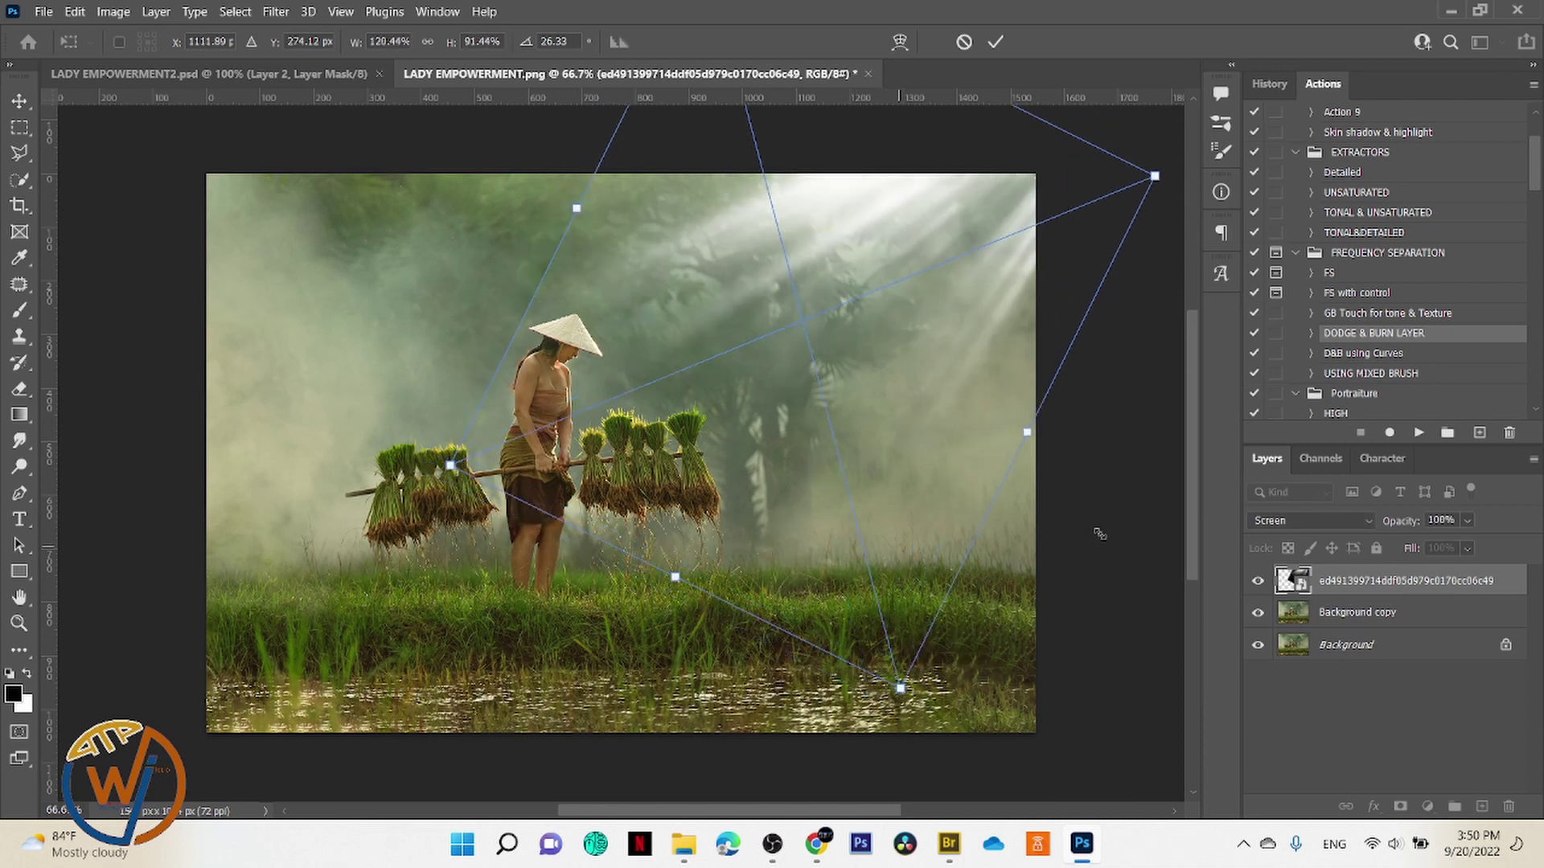
{"action": "mouse_move", "coordinate": [1110, 527]}
{"action": "left_mouse_down"}
{"action": "mouse_move", "coordinate": [1139, 517]}
{"action": "mouse_move", "coordinate": [1141, 530]}
{"action": "mouse_move", "coordinate": [1143, 491]}
{"action": "mouse_move", "coordinate": [1146, 514]}
{"action": "mouse_move", "coordinate": [1112, 547]}
{"action": "left_mouse_up"}
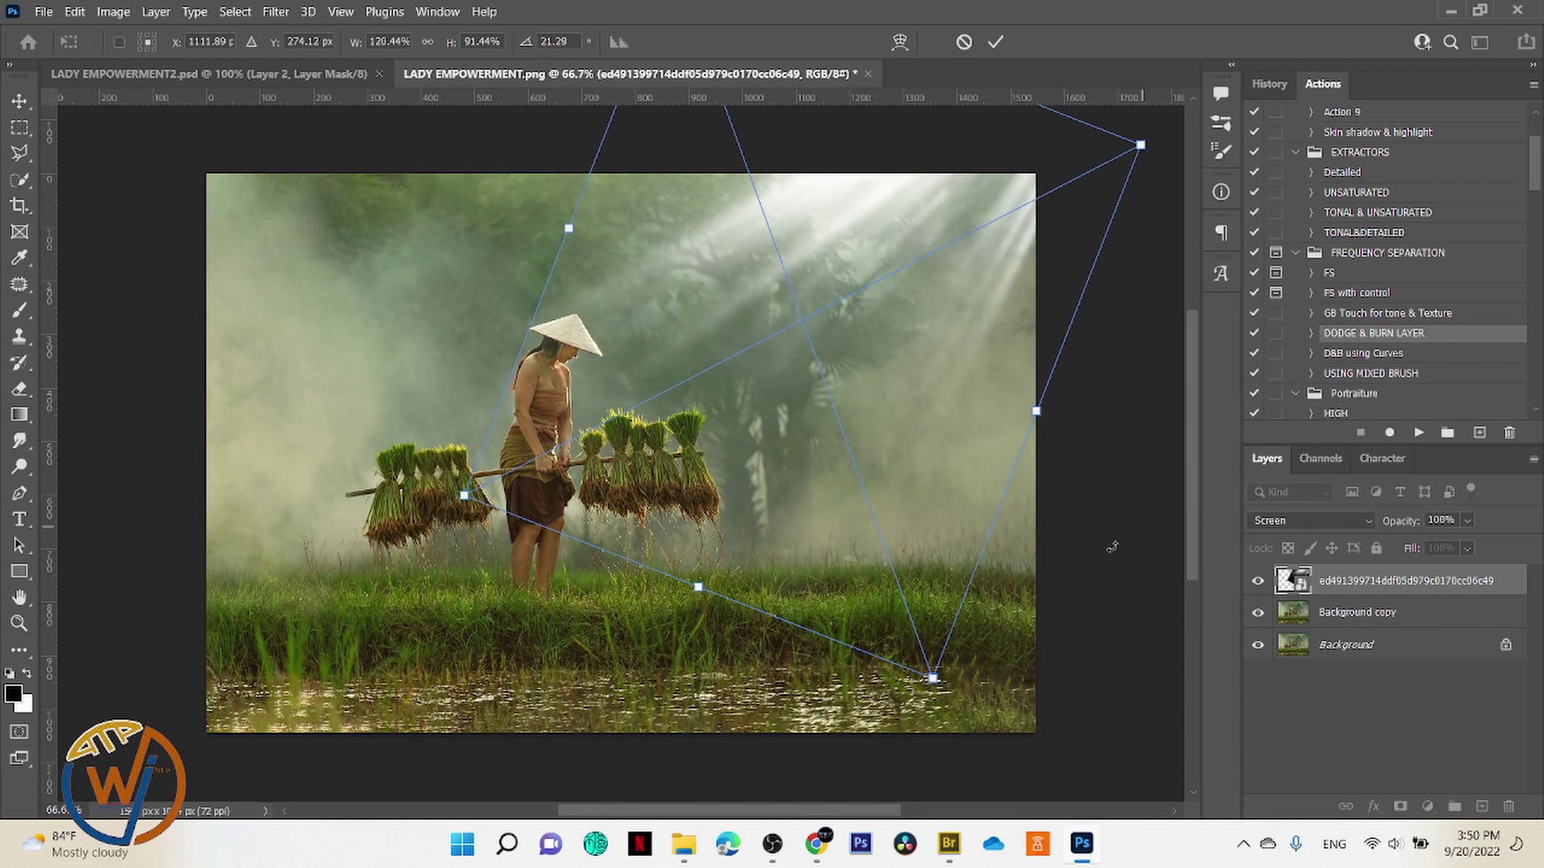
{"action": "left_click_drag", "start_coordinate": [919, 614], "coordinate": [927, 612]}
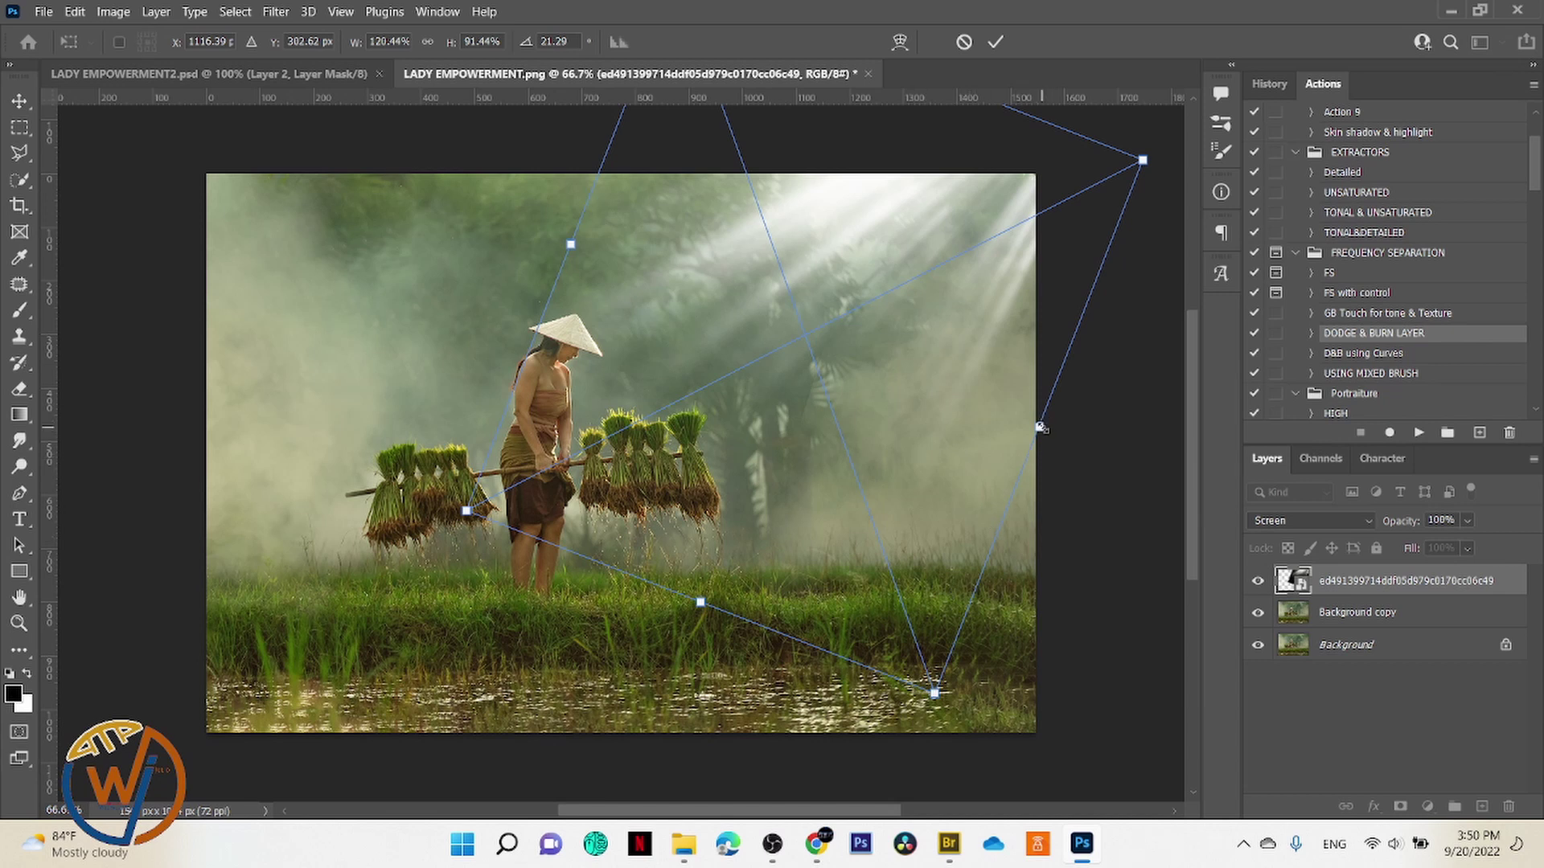
{"action": "left_click_drag", "start_coordinate": [1044, 427], "coordinate": [1055, 437]}
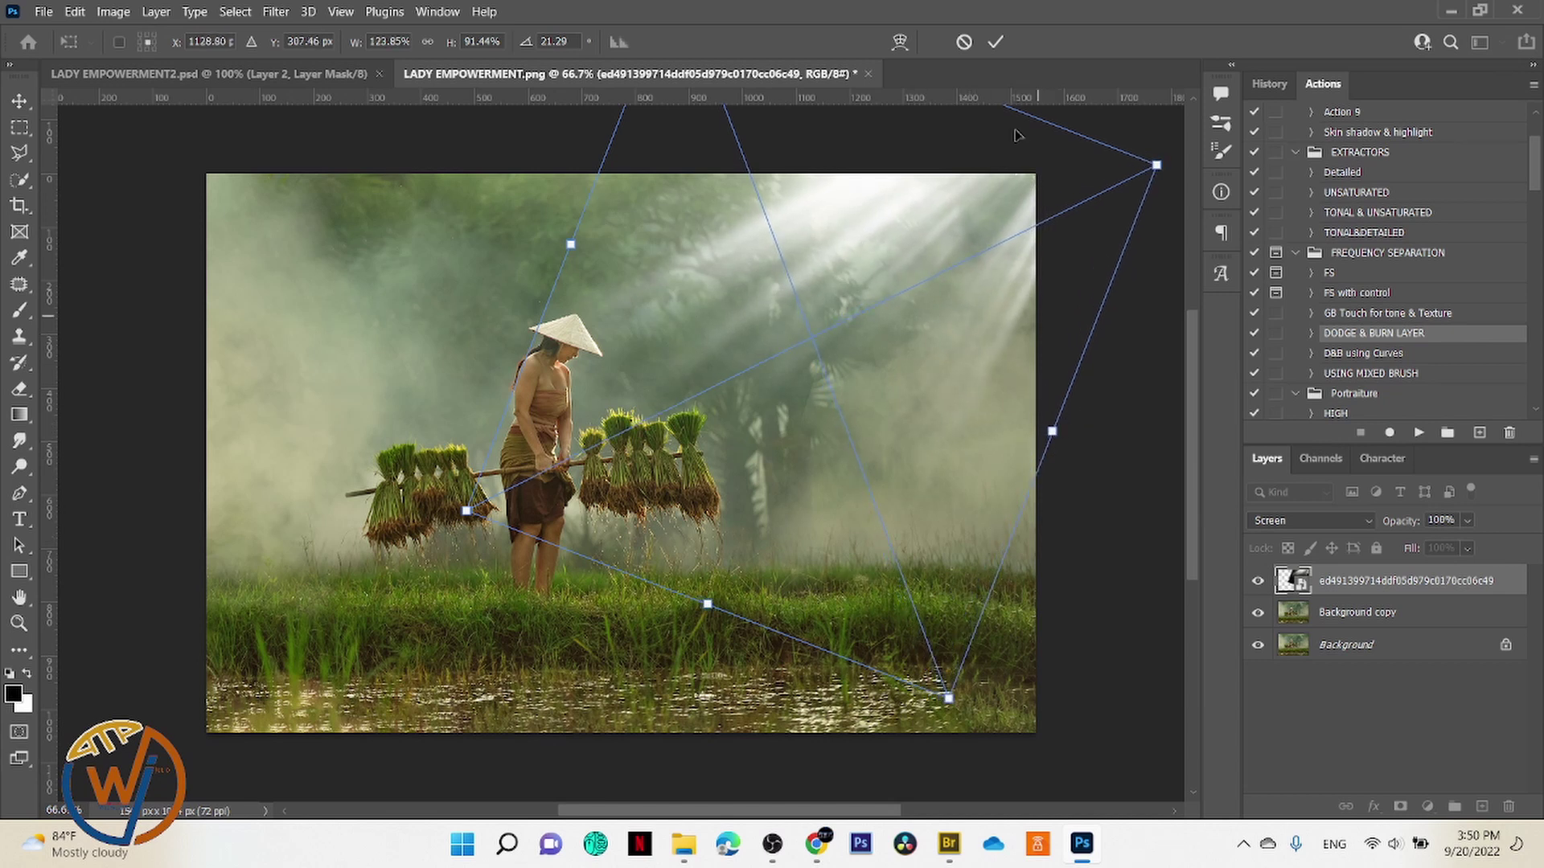
{"action": "left_click", "coordinate": [999, 42]}
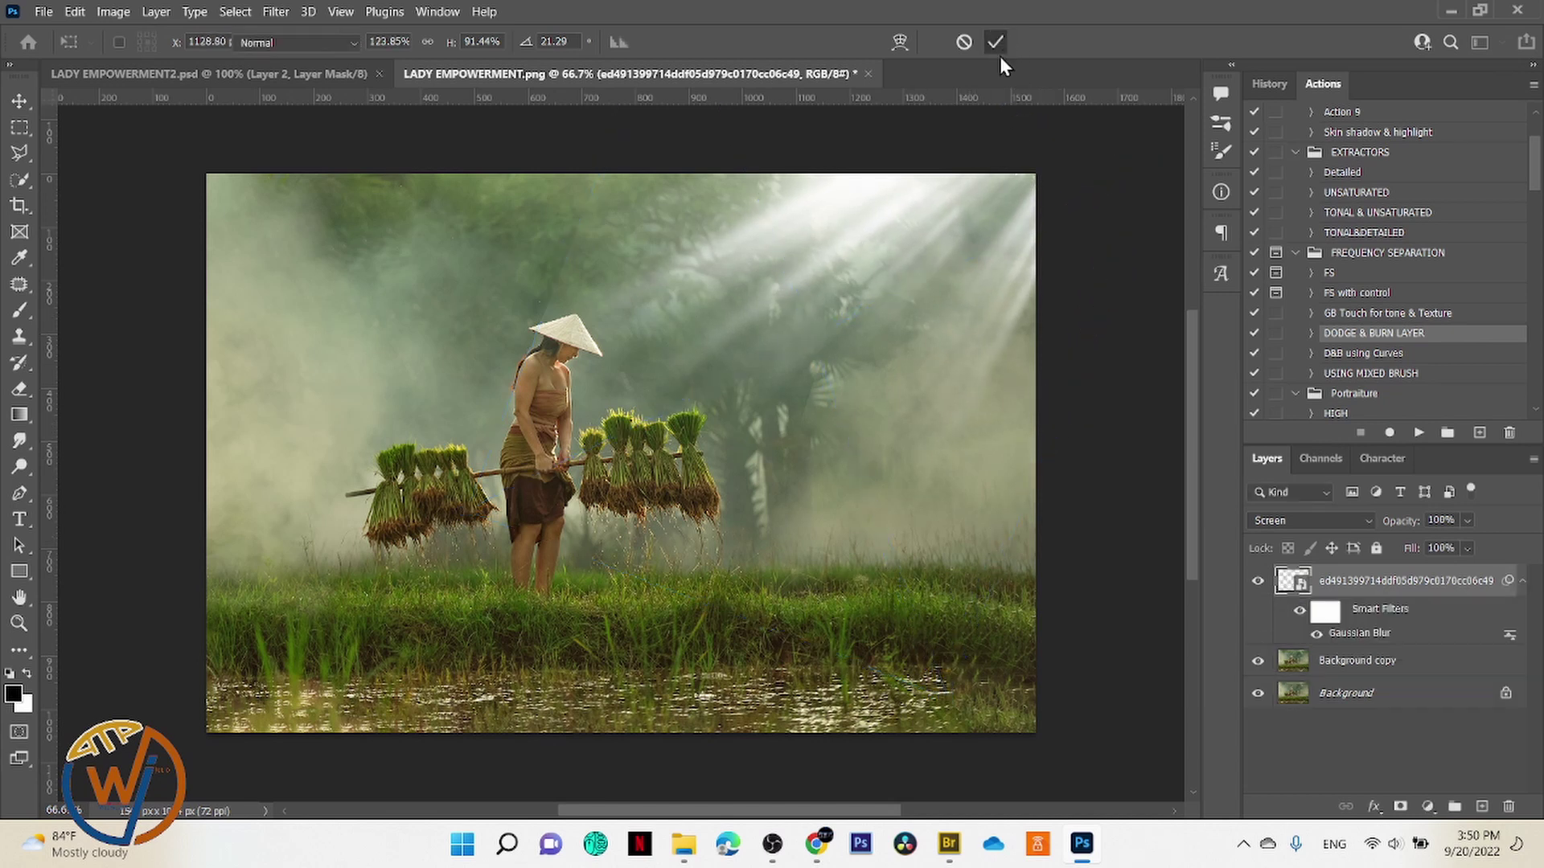
{"action": "key", "text": "b"}
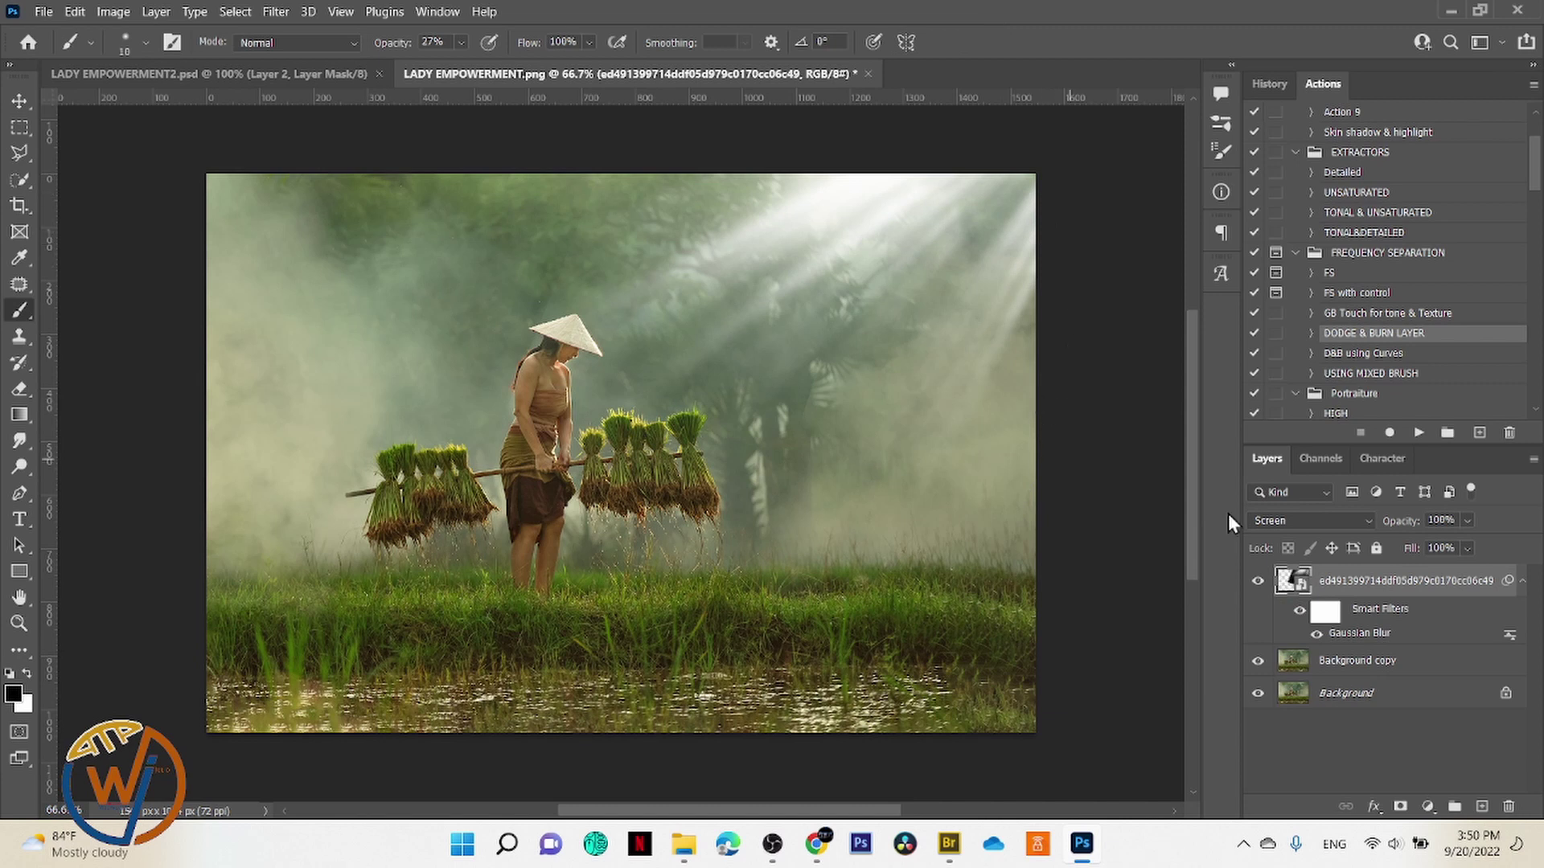
Step: Increase the radius of the light-ray layer's Gaussian Blur smart filter to soften the rays further
{"action": "double_click", "coordinate": [1380, 639]}
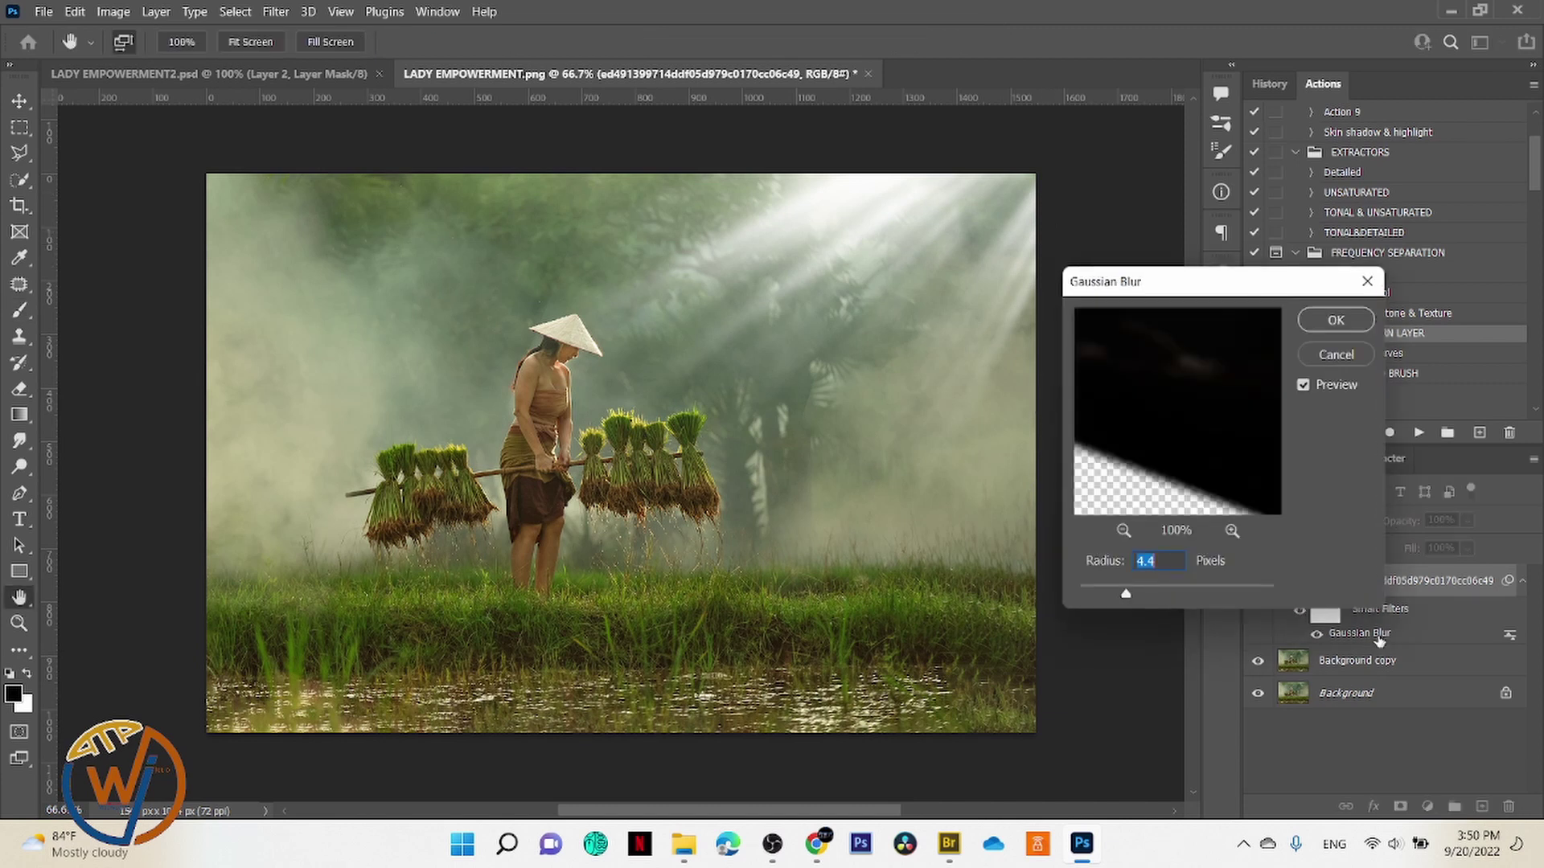
{"action": "mouse_move", "coordinate": [1137, 592]}
{"action": "left_mouse_down"}
{"action": "mouse_move", "coordinate": [1173, 592]}
{"action": "mouse_move", "coordinate": [1155, 595]}
{"action": "left_mouse_up"}
{"action": "left_click", "coordinate": [1333, 320]}
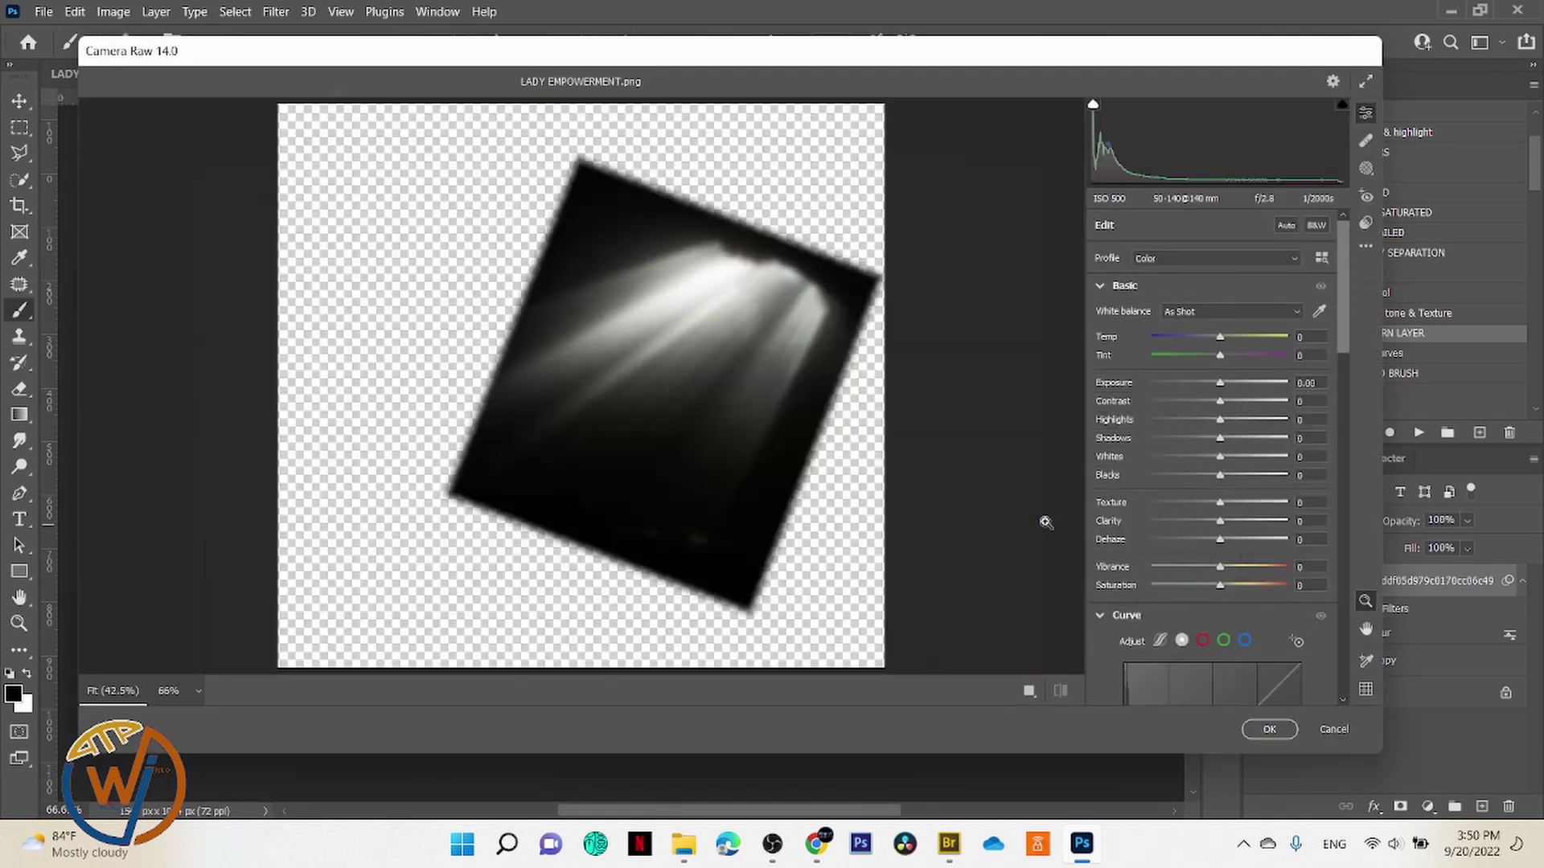
Step: Warm the light rays in Camera Raw by anchoring the blue curve's midpoint and lowering its white point to output 229
{"action": "left_click", "coordinate": [1220, 339]}
{"action": "left_click_drag", "start_coordinate": [1343, 282], "coordinate": [1345, 371]}
{"action": "left_click", "coordinate": [1245, 322]}
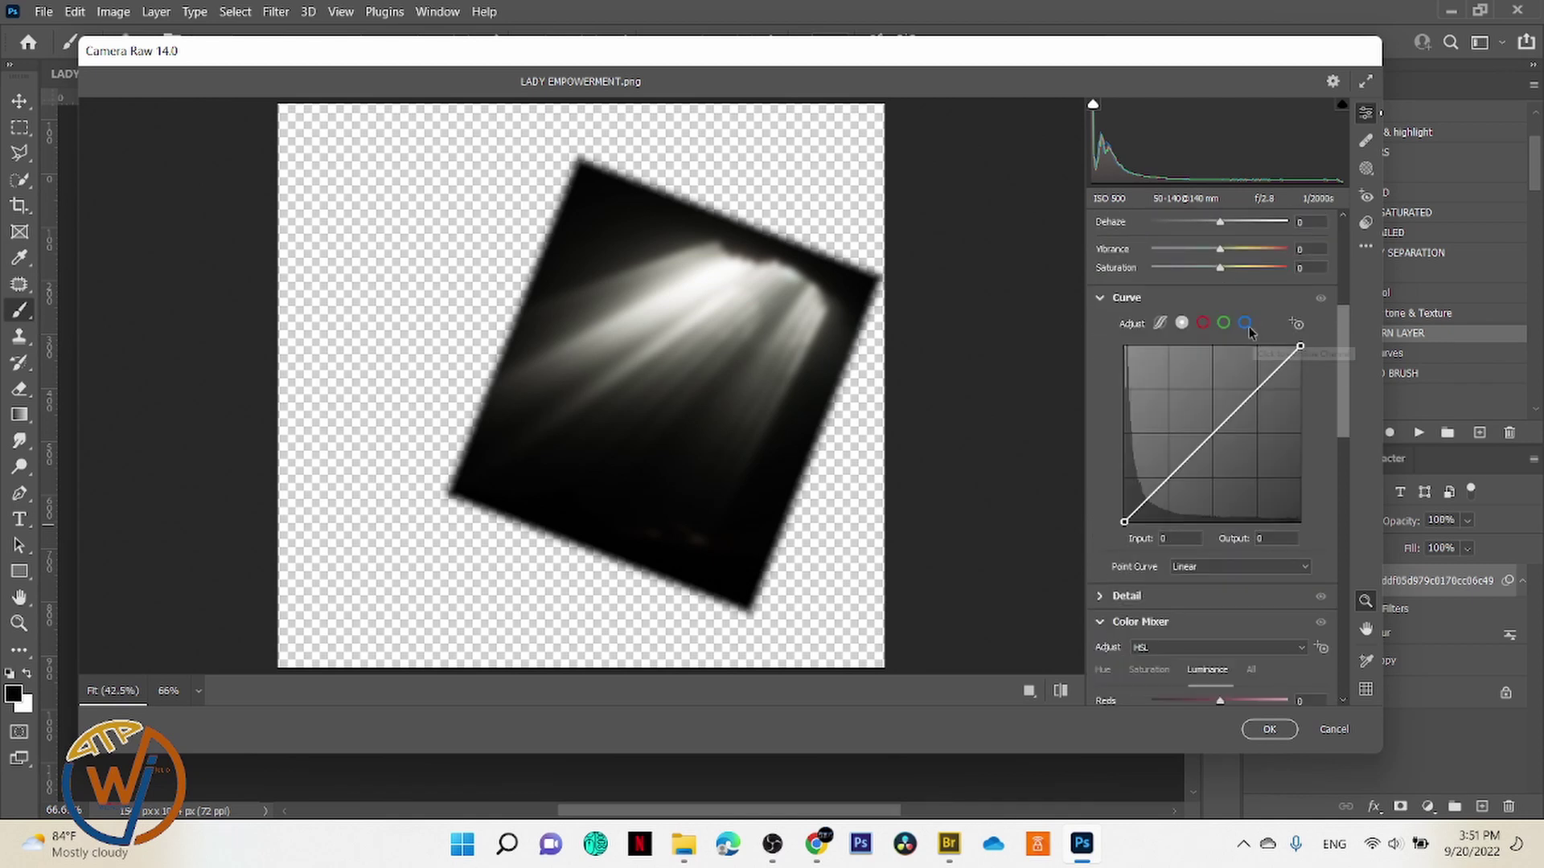
{"action": "left_click", "coordinate": [1212, 436]}
{"action": "left_click_drag", "start_coordinate": [1300, 347], "coordinate": [1300, 364]}
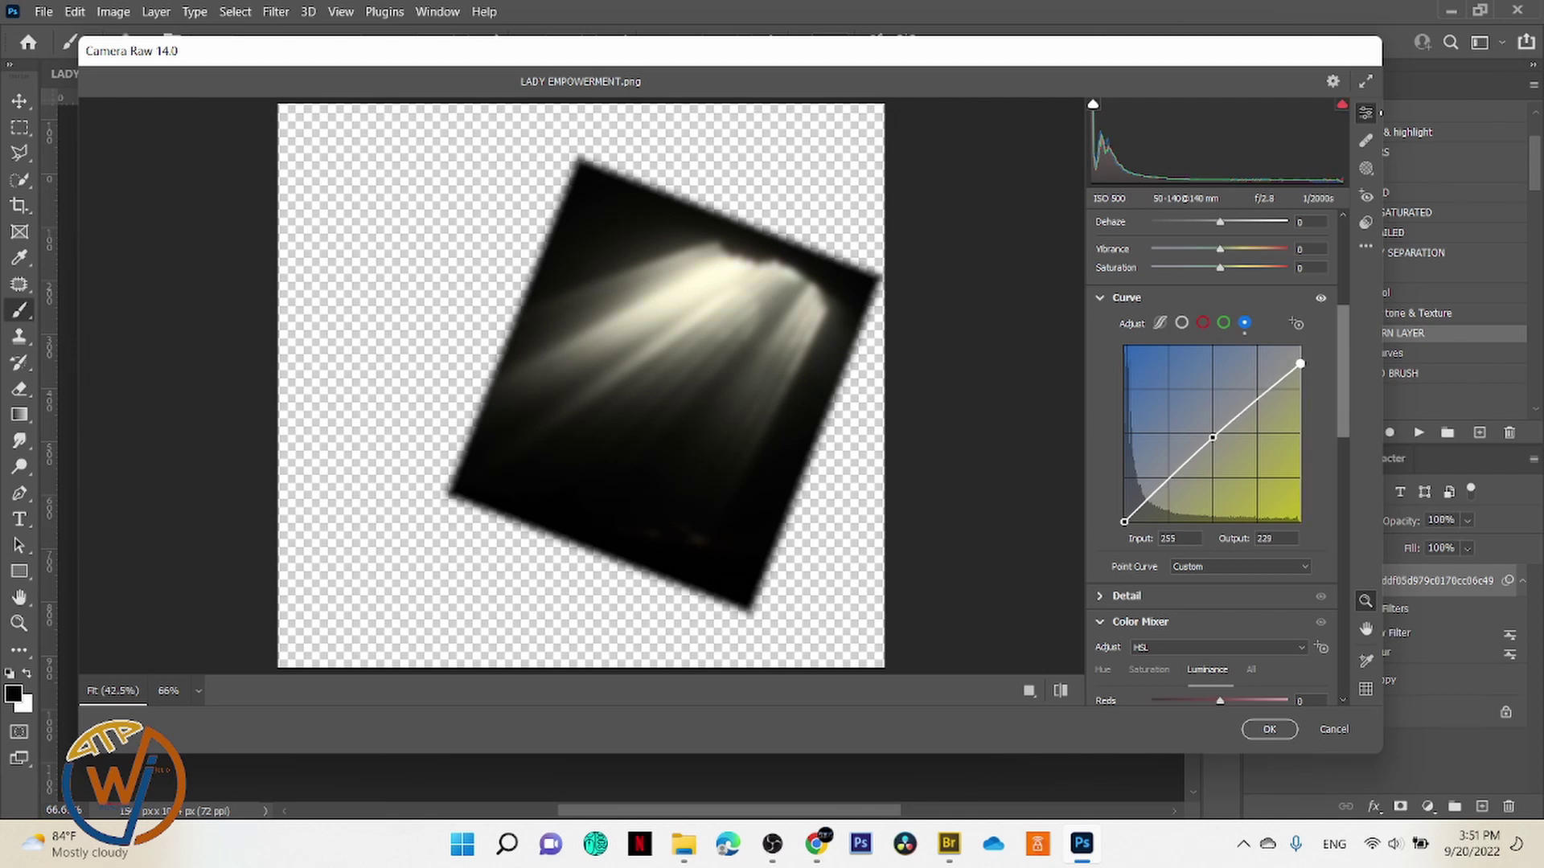
{"action": "left_click", "coordinate": [1270, 729]}
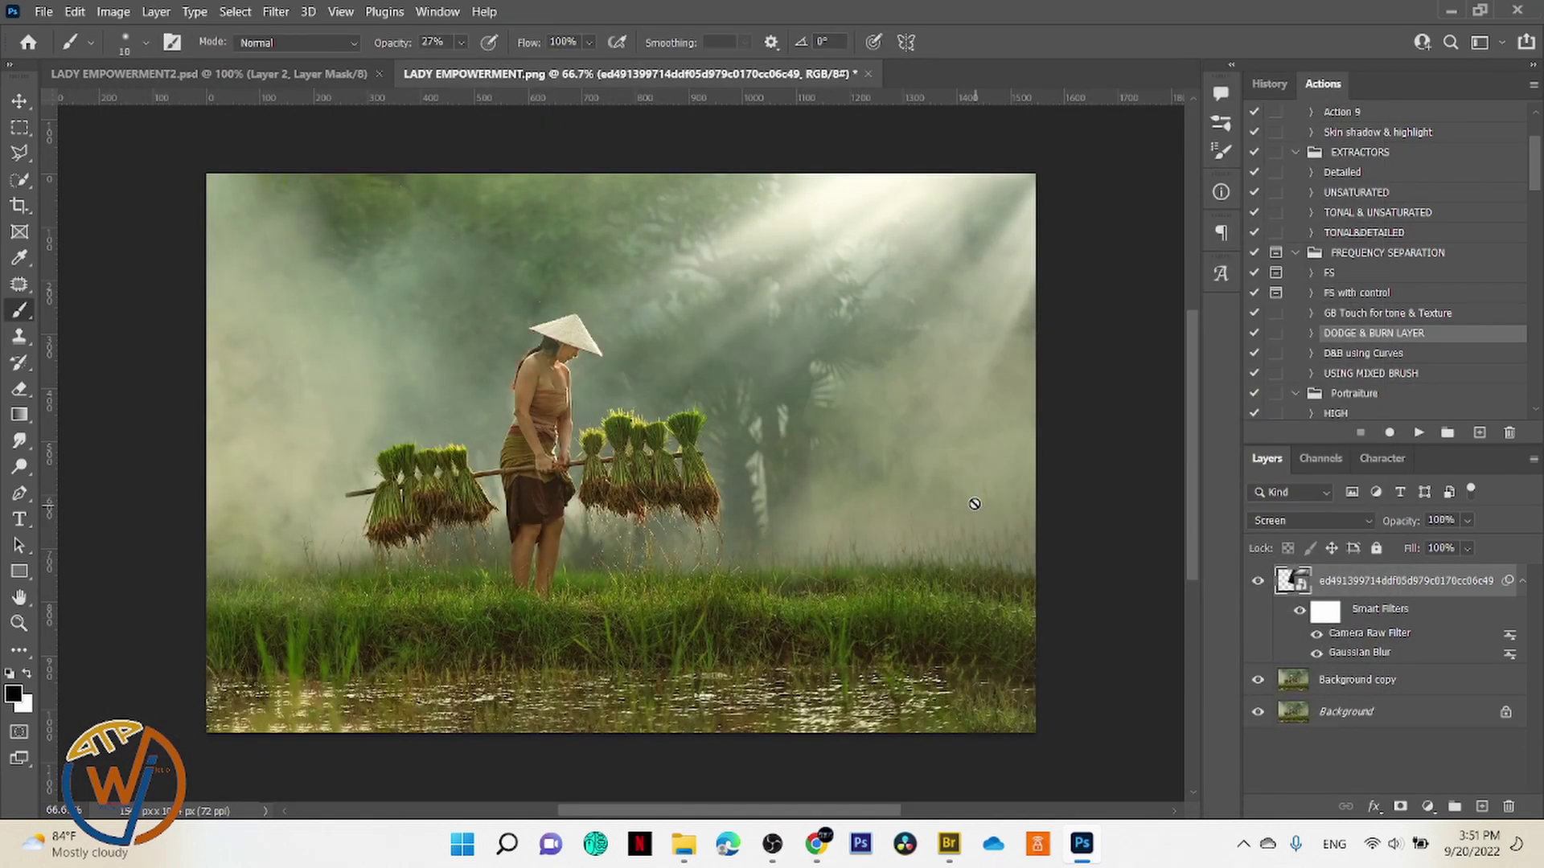
Step: Duplicate the light-ray layer and offset the copy slightly down and to the right in the photo
{"action": "left_click", "coordinate": [1526, 583]}
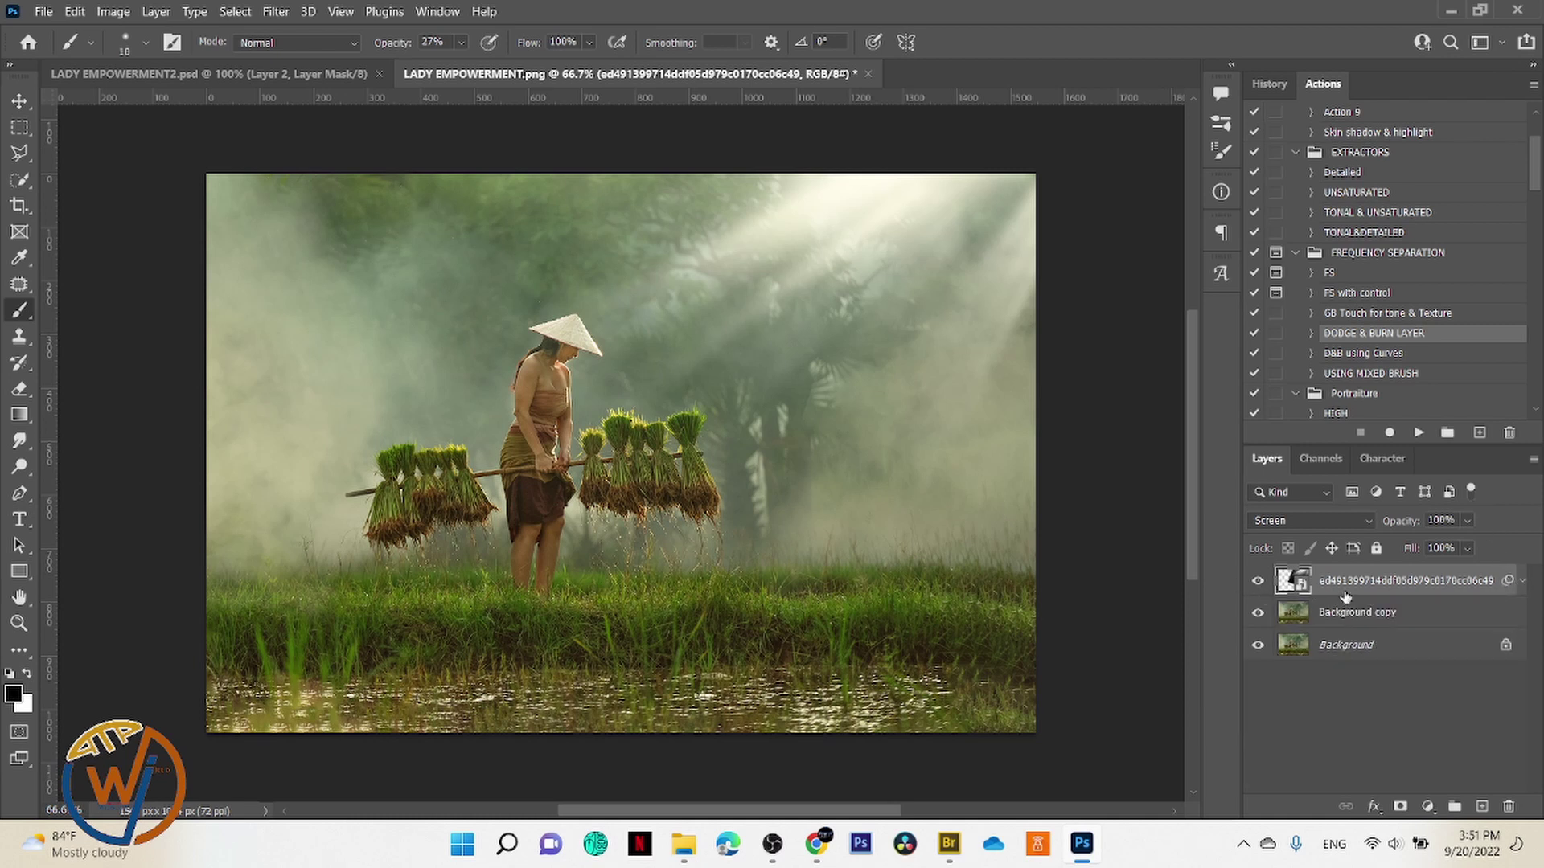
{"action": "key", "text": "ctrl+j"}
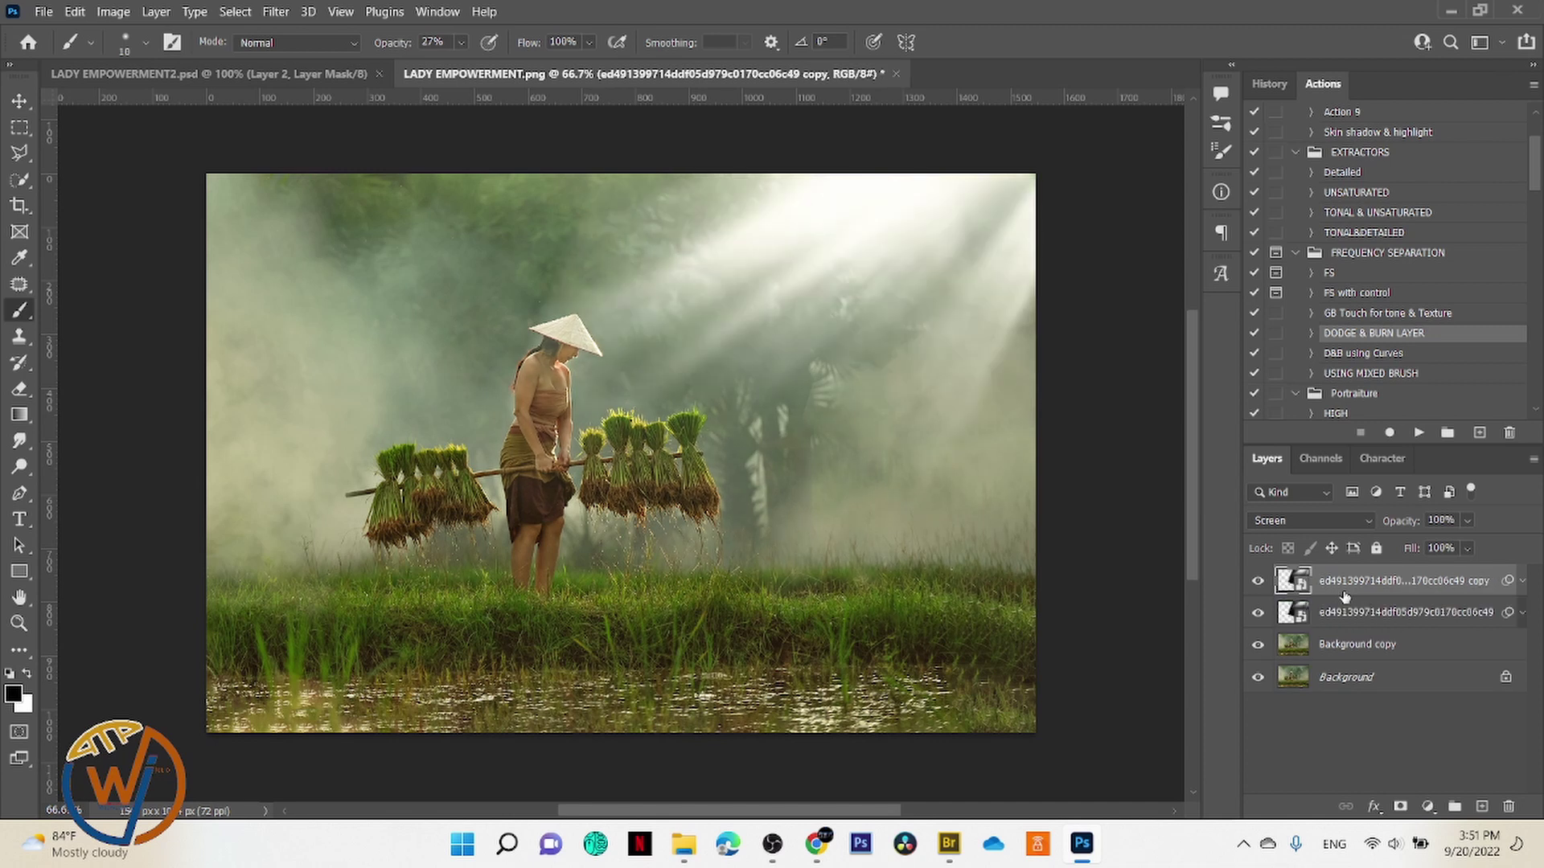
{"action": "key", "text": "v"}
{"action": "mouse_move", "coordinate": [901, 262]}
{"action": "left_mouse_down"}
{"action": "mouse_move", "coordinate": [947, 319]}
{"action": "mouse_move", "coordinate": [973, 330]}
{"action": "mouse_move", "coordinate": [997, 303]}
{"action": "mouse_move", "coordinate": [939, 283]}
{"action": "mouse_move", "coordinate": [952, 283]}
{"action": "mouse_move", "coordinate": [949, 304]}
{"action": "left_mouse_up"}
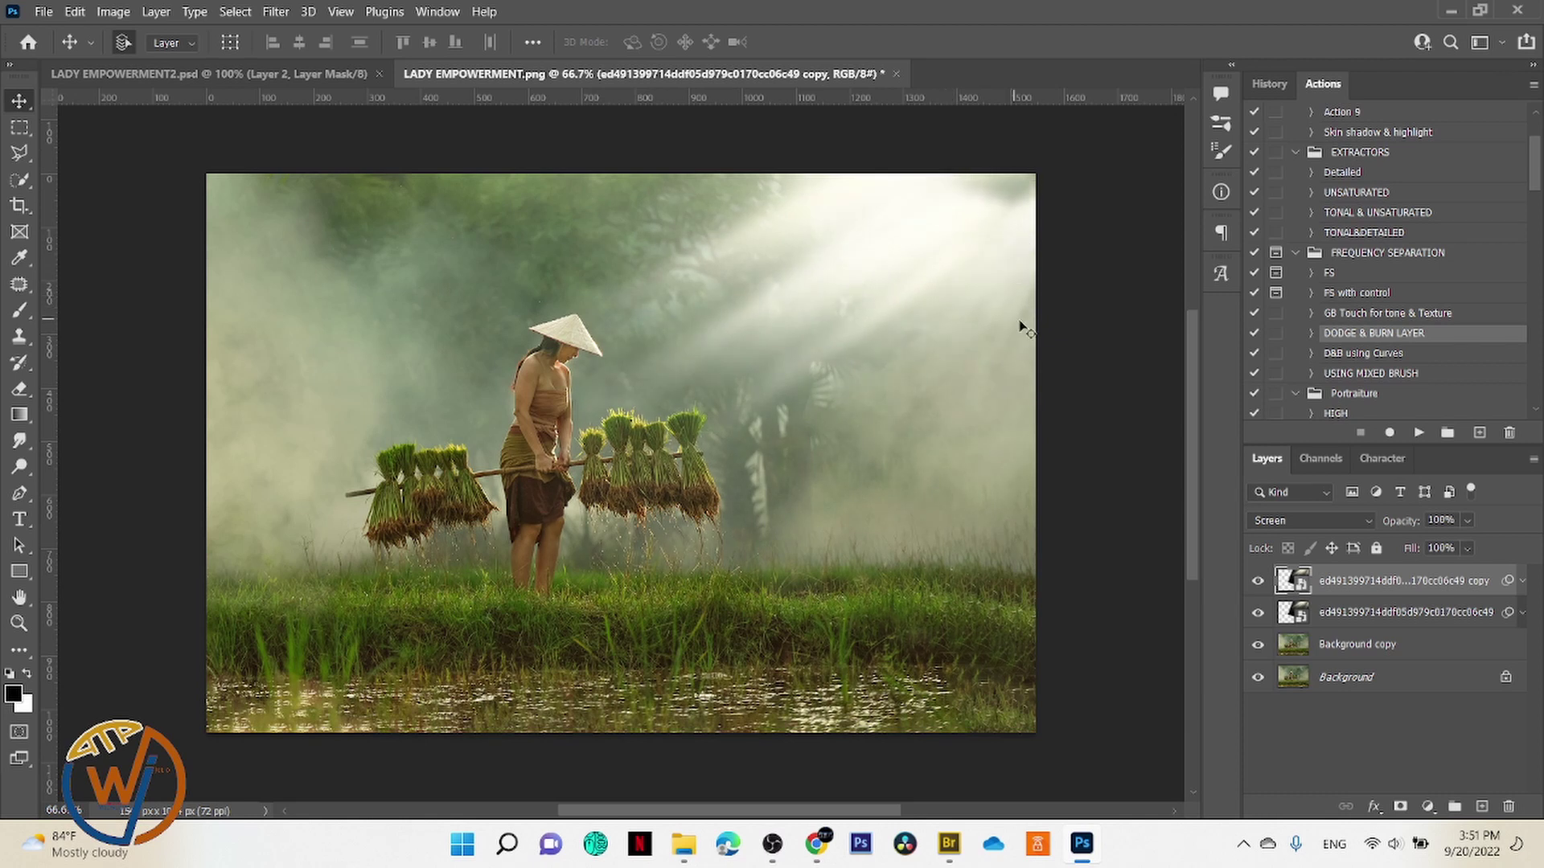
Step: Rotate the duplicated light rays to 34.67° and shift them slightly to the right
{"action": "key", "text": "ctrl+t"}
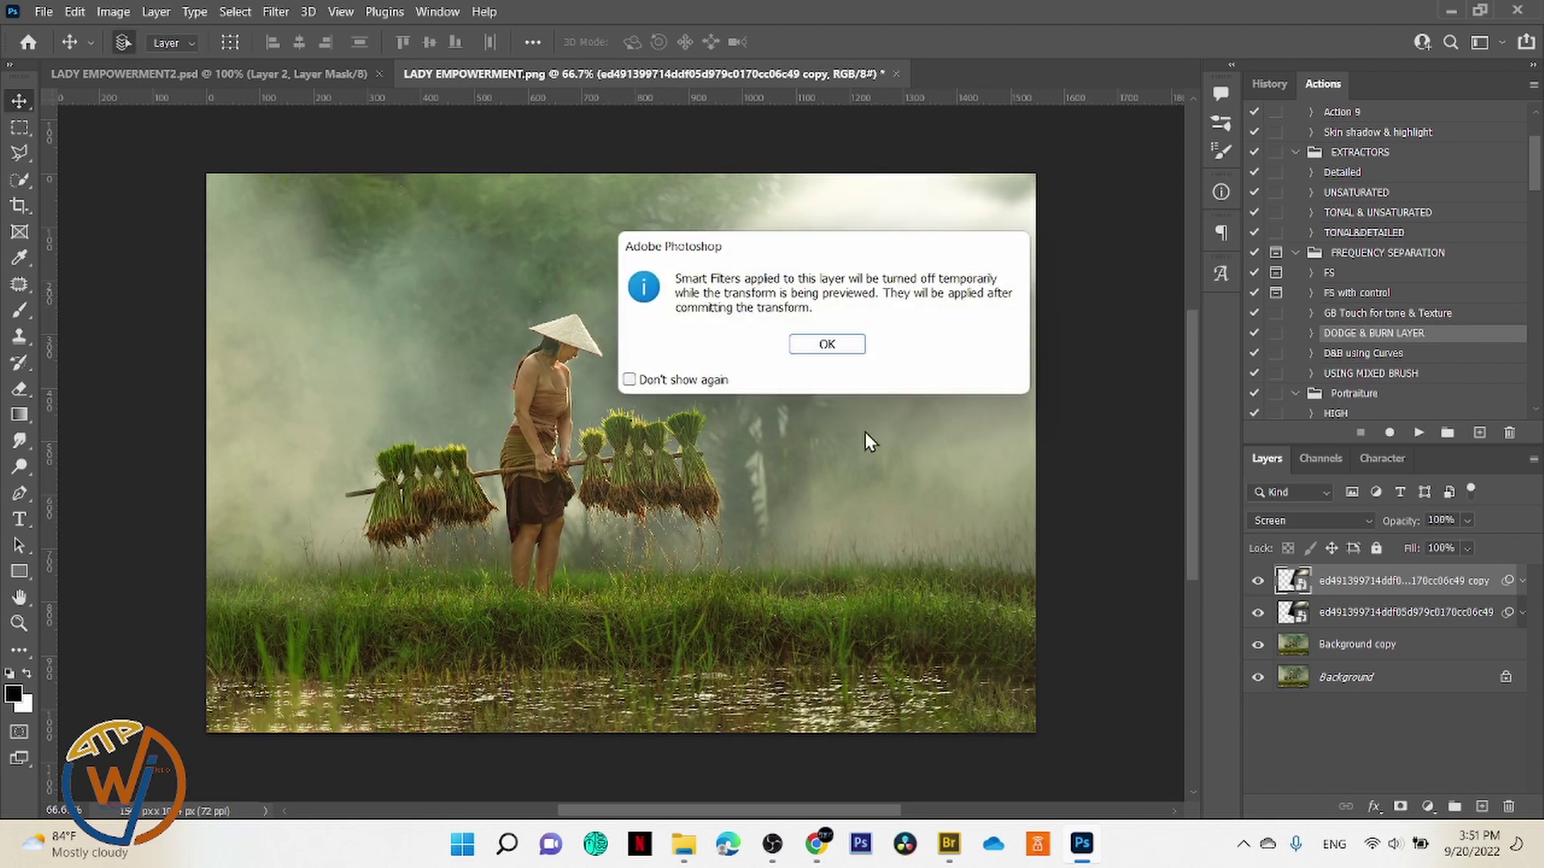
{"action": "left_click", "coordinate": [828, 346]}
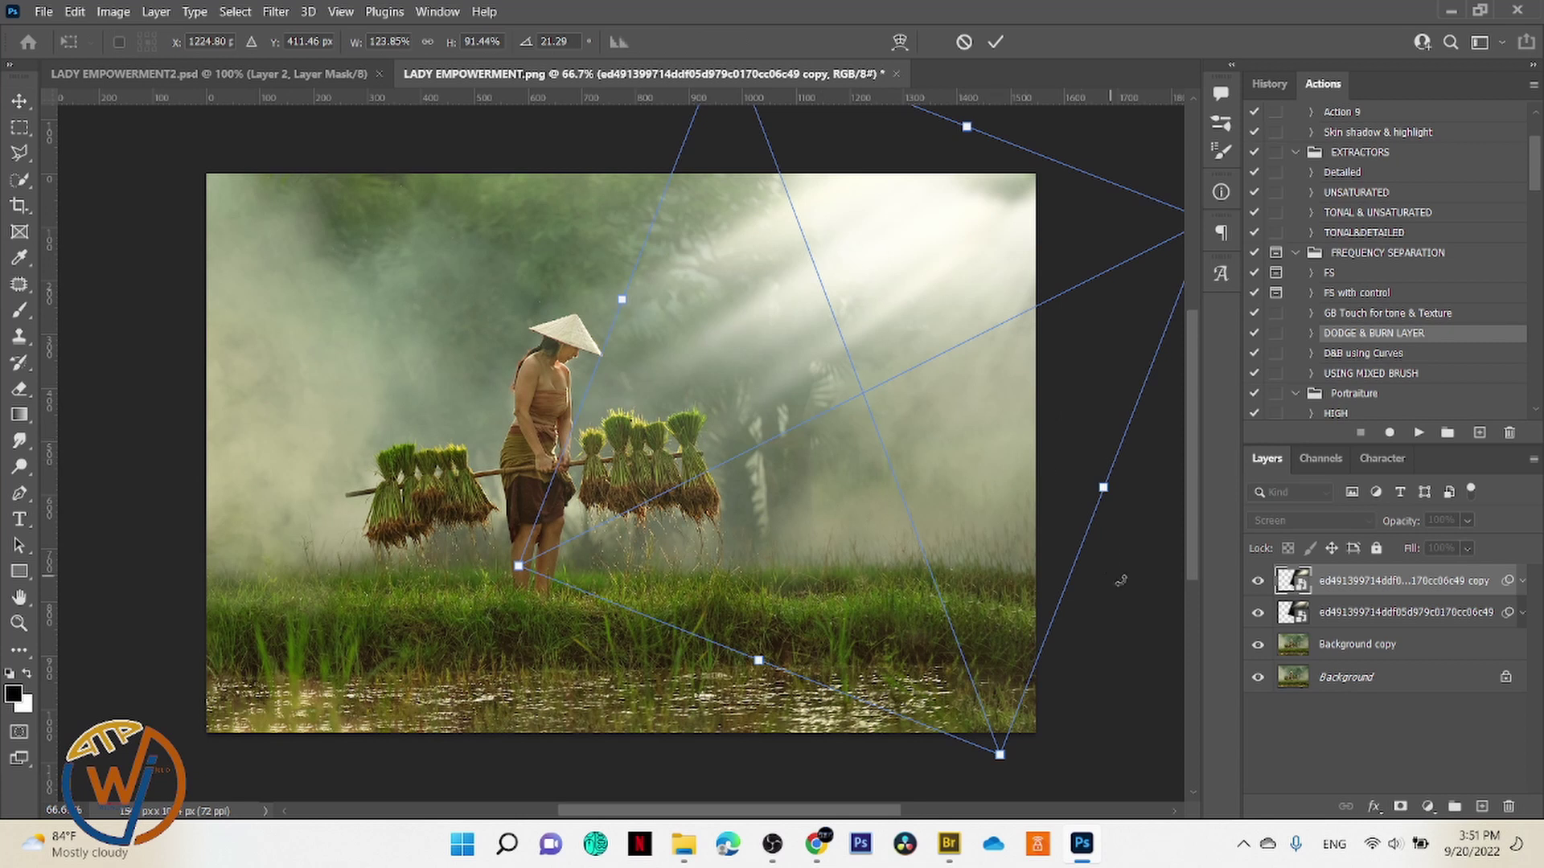
{"action": "left_click_drag", "start_coordinate": [1121, 581], "coordinate": [1087, 631]}
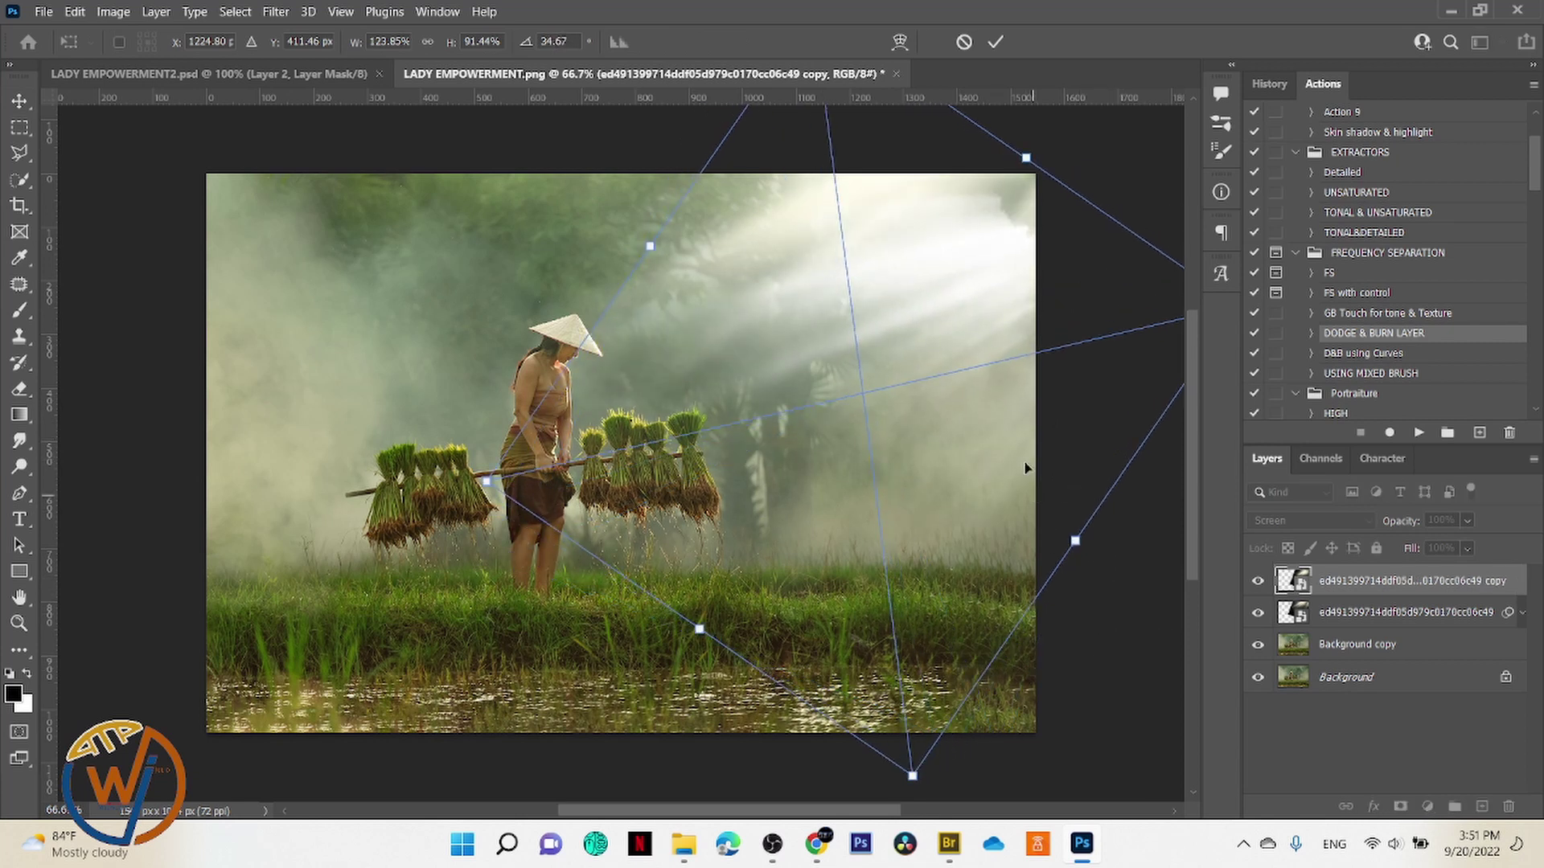
{"action": "left_click_drag", "start_coordinate": [1024, 468], "coordinate": [1054, 458]}
{"action": "left_click", "coordinate": [997, 41]}
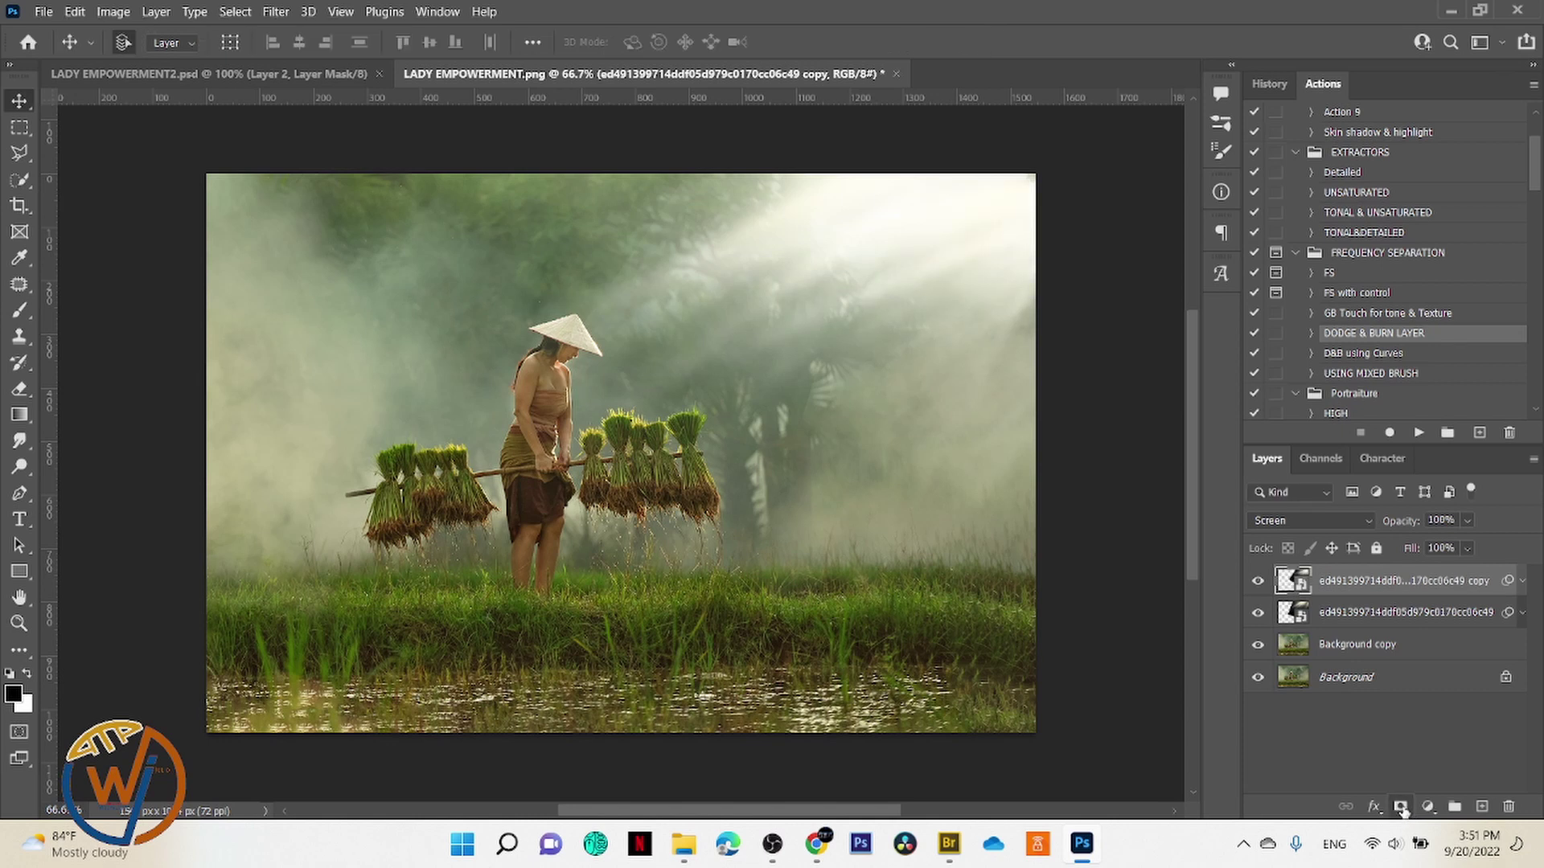
Step: Hide the duplicated rays with a black layer mask and paint them back in the photo's upper-right area with a white 380-pixel soft brush
{"action": "left_click", "coordinate": [1400, 807], "text": "alt"}
{"action": "key", "text": "b"}
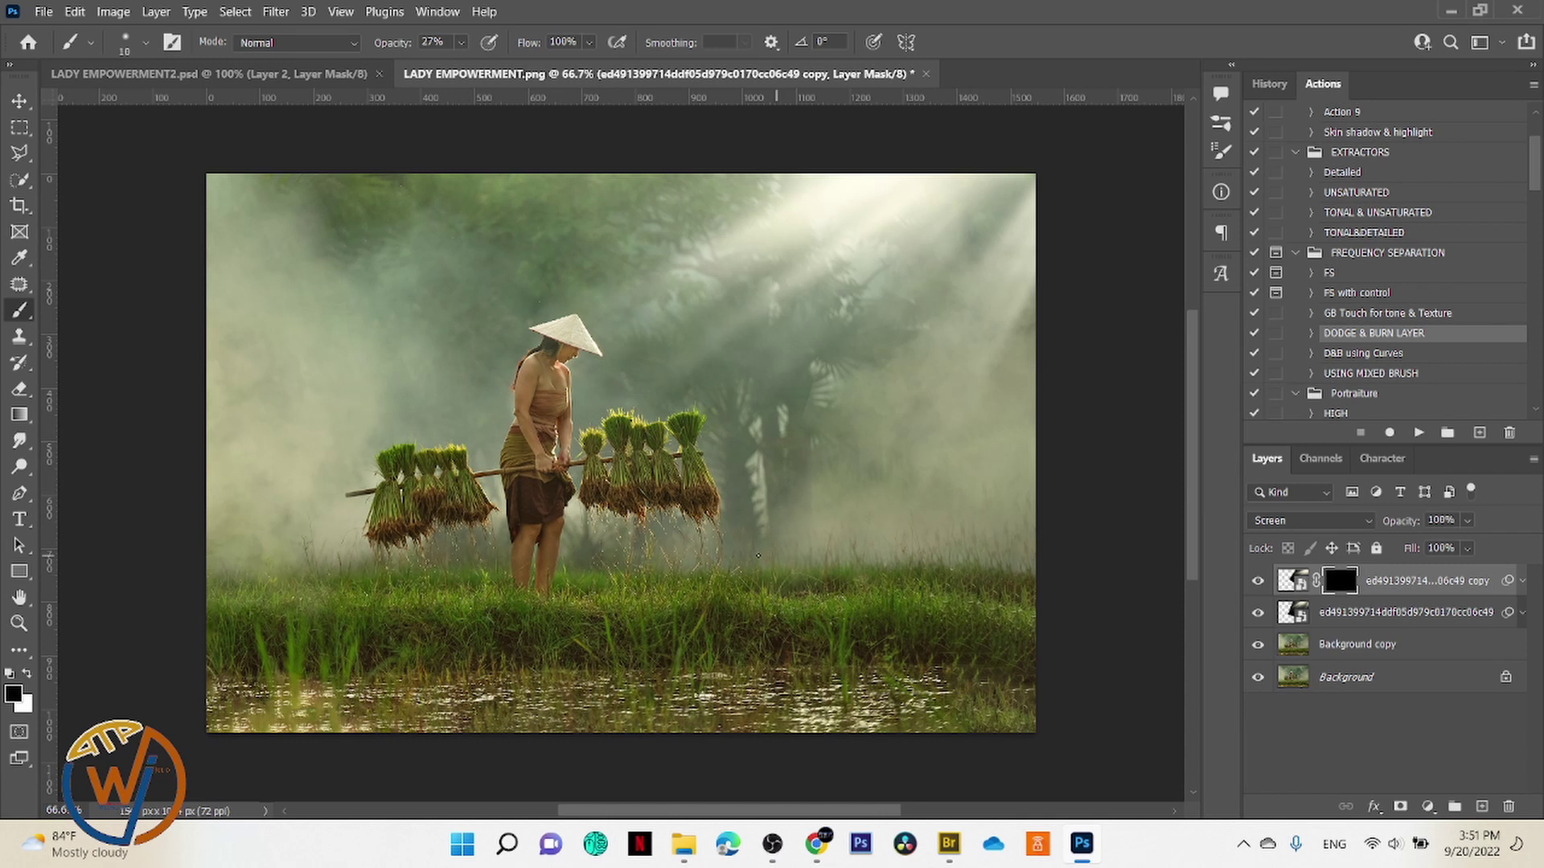
{"action": "key", "text": "bracketright"}
{"action": "key", "text": "bracketright"}
{"action": "key", "text": "bracketright"}
{"action": "key", "text": "bracketright"}
{"action": "key", "text": "bracketright"}
{"action": "key", "text": "bracketright"}
{"action": "key", "text": "bracketright"}
{"action": "key", "text": "bracketright"}
{"action": "key", "text": "bracketright"}
{"action": "key", "text": "bracketright"}
{"action": "key", "text": "bracketright"}
{"action": "key", "text": "bracketright"}
{"action": "key", "text": "bracketright"}
{"action": "key", "text": "bracketright"}
{"action": "key", "text": "bracketright"}
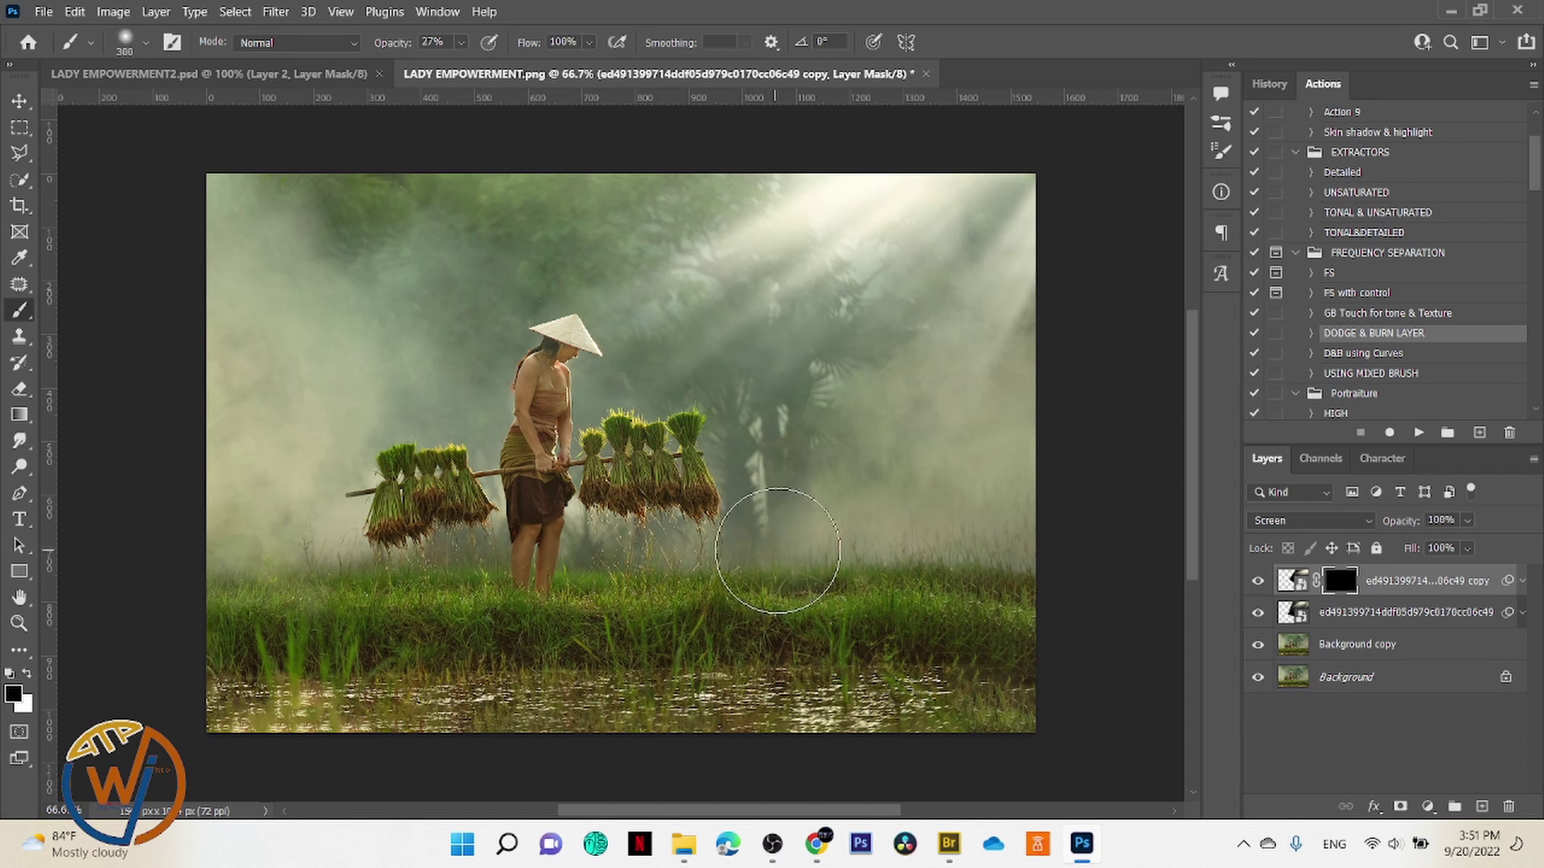
{"action": "key", "text": "x"}
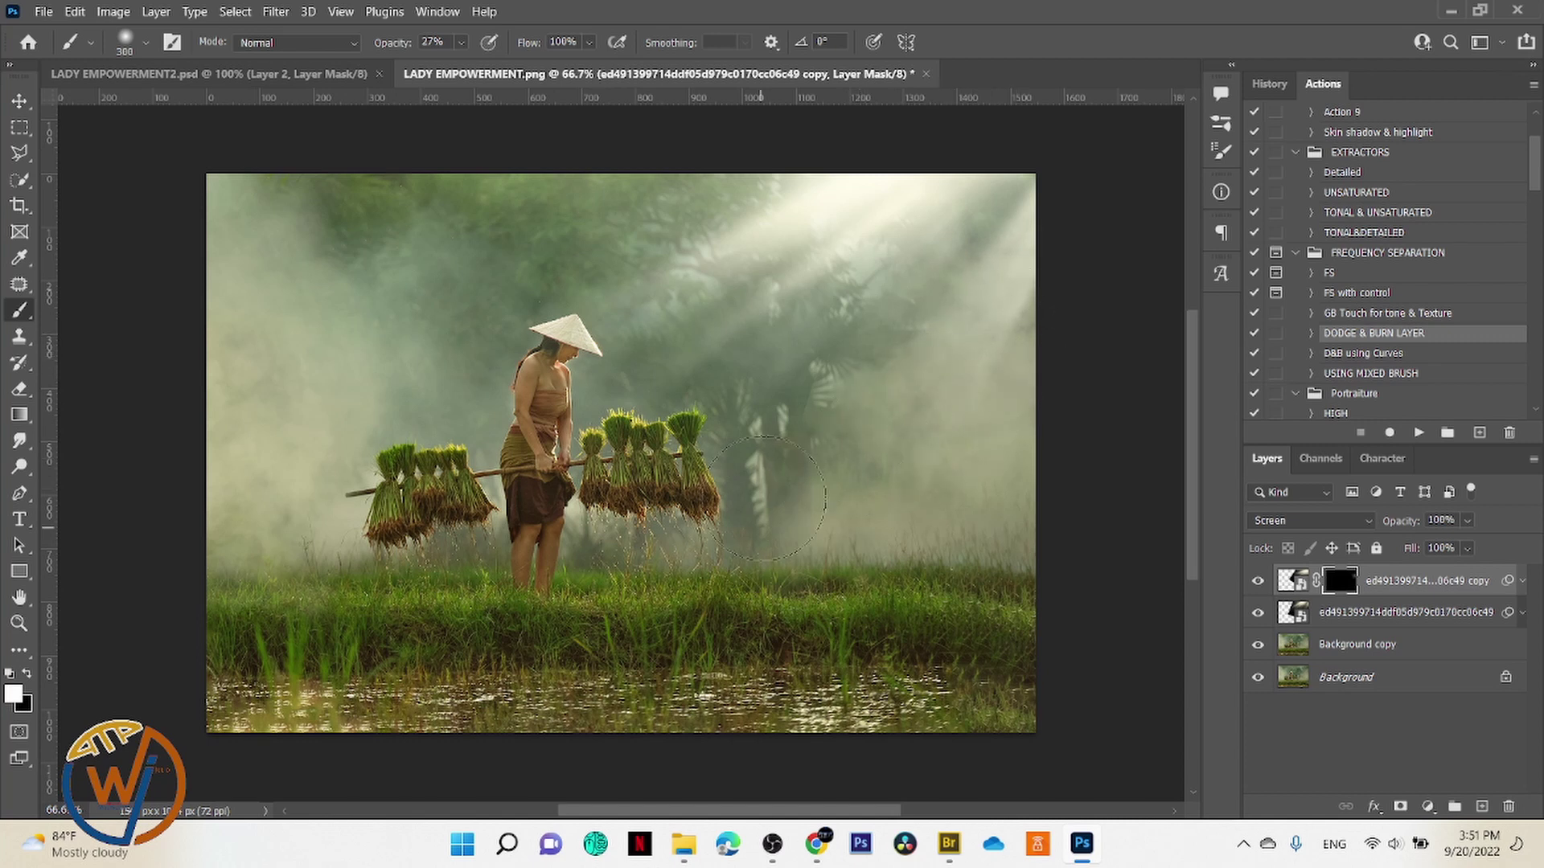
{"action": "mouse_move", "coordinate": [980, 284]}
{"action": "left_mouse_down"}
{"action": "mouse_move", "coordinate": [1057, 221]}
{"action": "mouse_move", "coordinate": [953, 347]}
{"action": "mouse_move", "coordinate": [1040, 255]}
{"action": "mouse_move", "coordinate": [1035, 230]}
{"action": "mouse_move", "coordinate": [1024, 251]}
{"action": "left_mouse_up"}
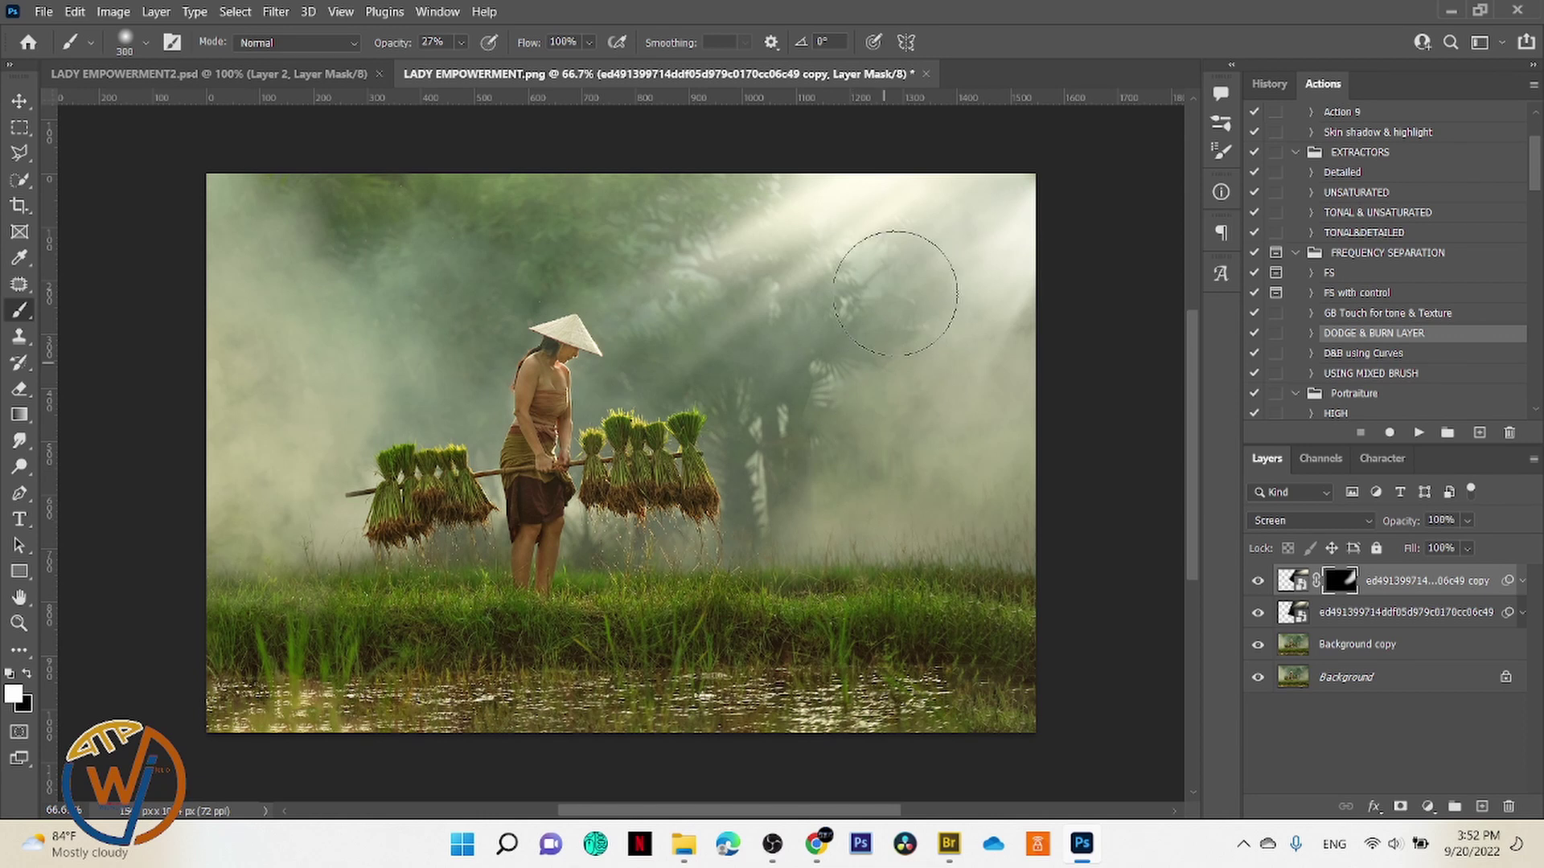
{"action": "left_click", "coordinate": [868, 302]}
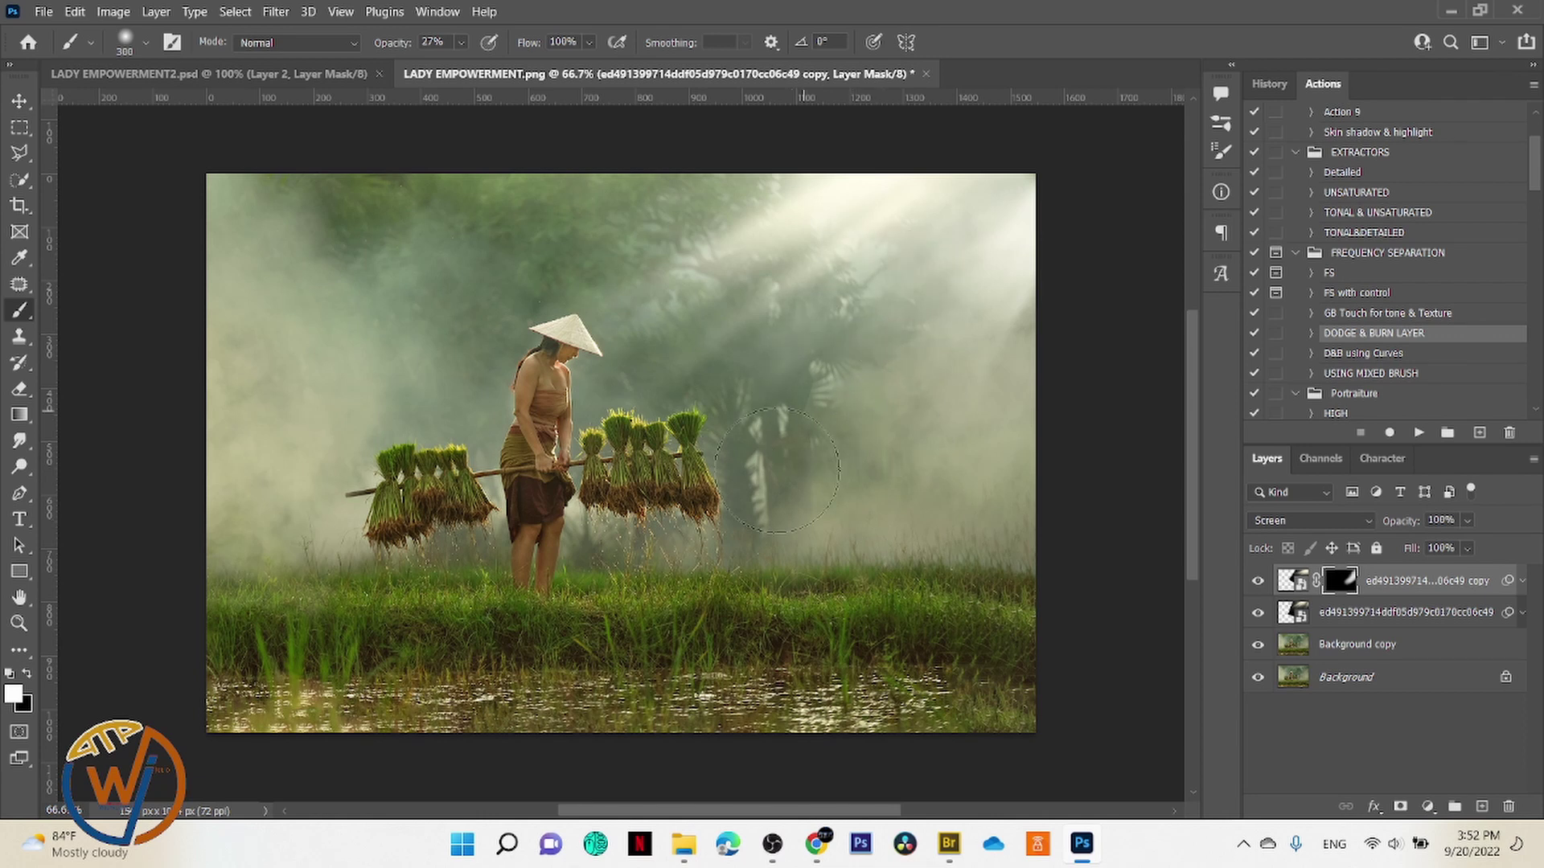
{"action": "left_click", "coordinate": [861, 305]}
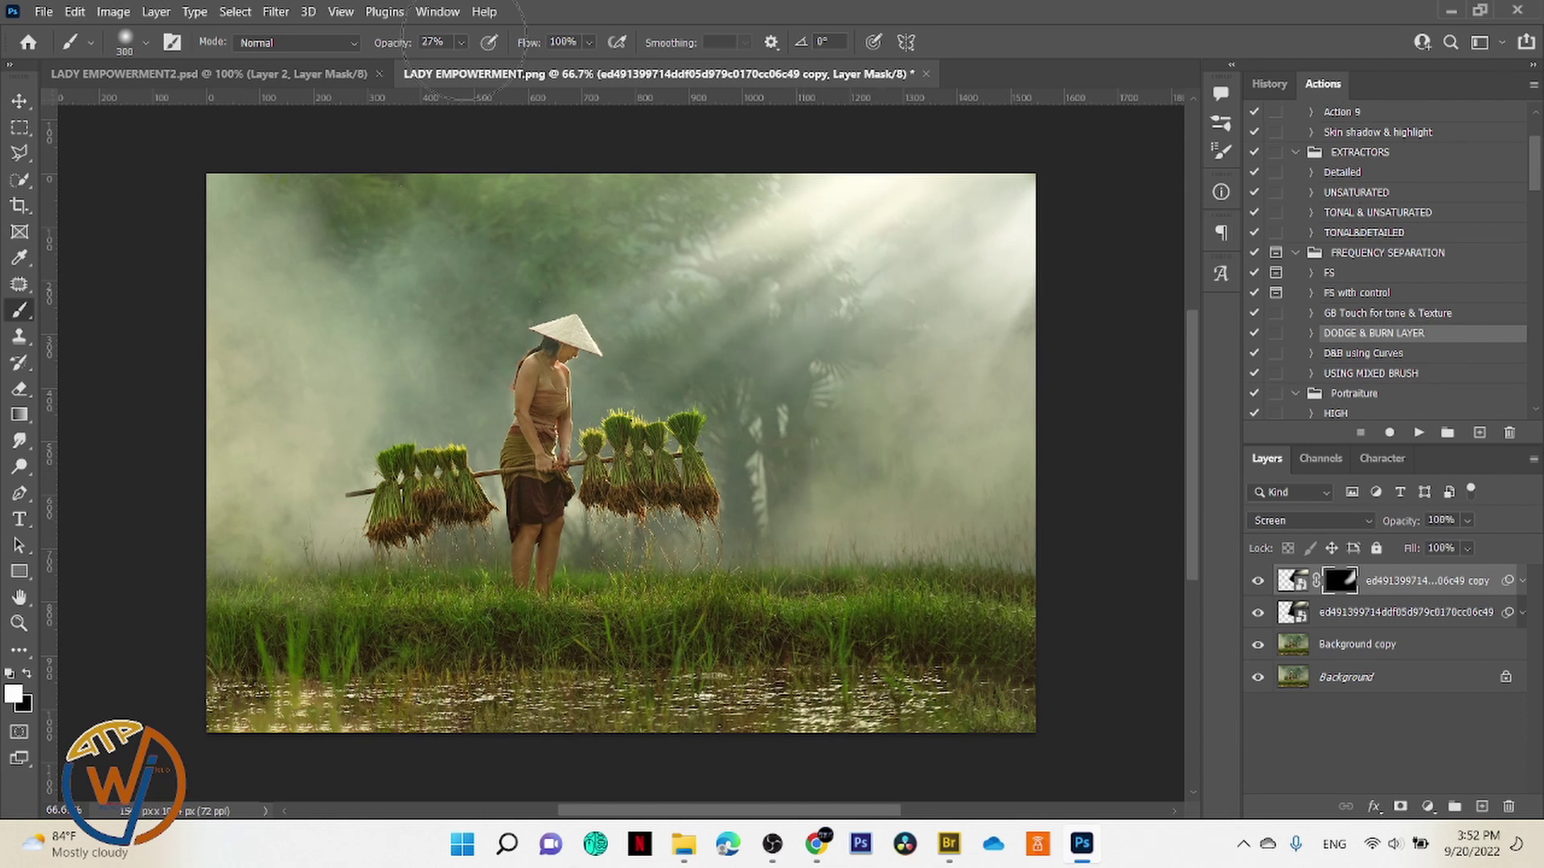
Step: Reveal more of the duplicated rays on the mask at 22% brush opacity, and compare the photo with that layer hidden and shown
{"action": "left_click", "coordinate": [462, 41]}
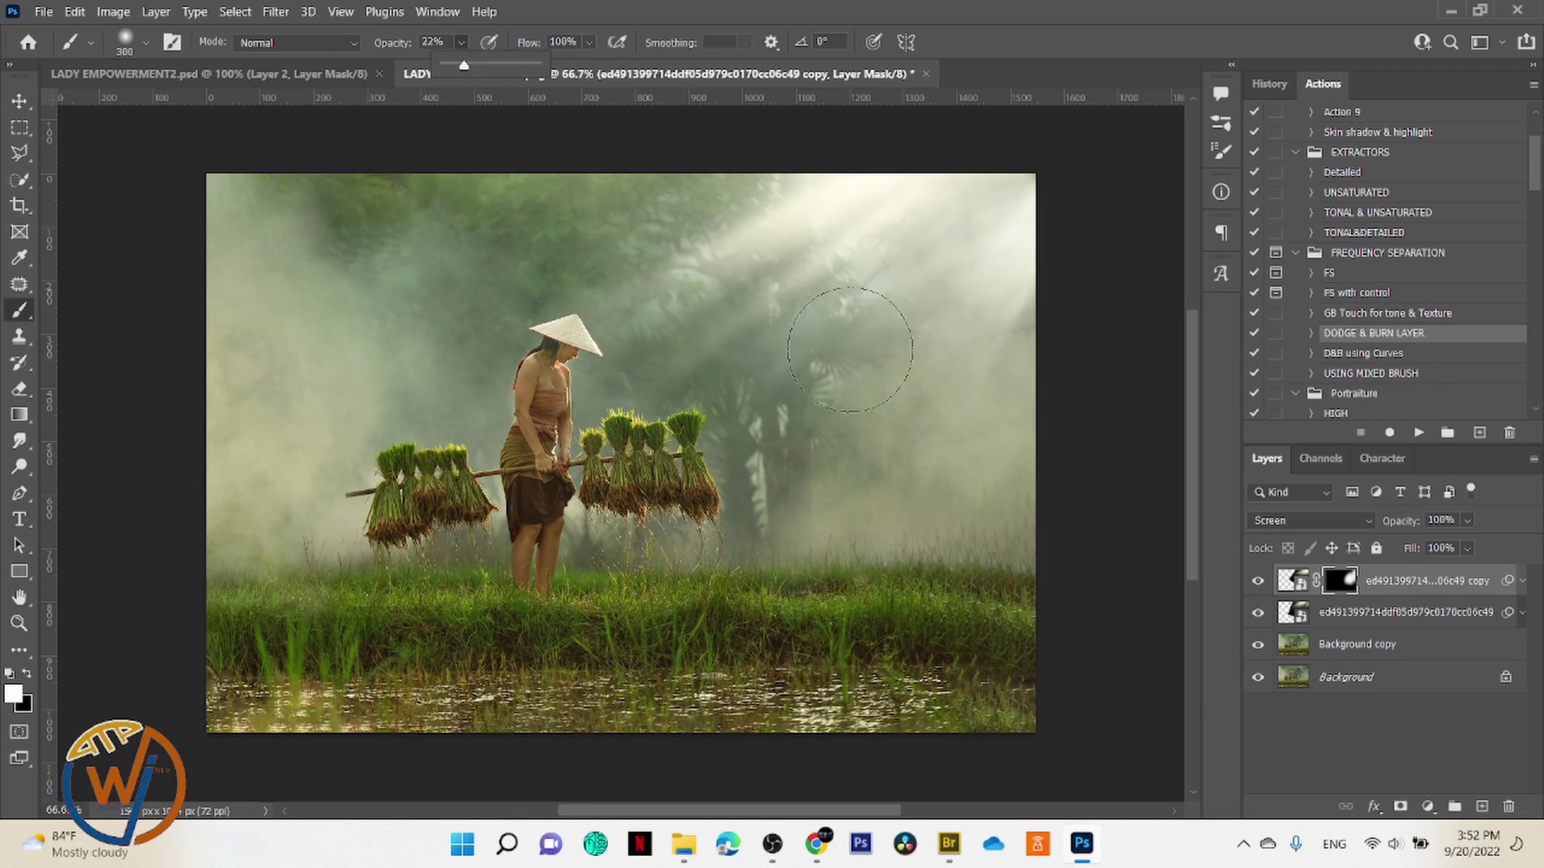
{"action": "left_click", "coordinate": [885, 309]}
{"action": "key", "text": "bracketleft"}
{"action": "key", "text": "bracketleft"}
{"action": "key", "text": "bracketleft"}
{"action": "key", "text": "bracketleft"}
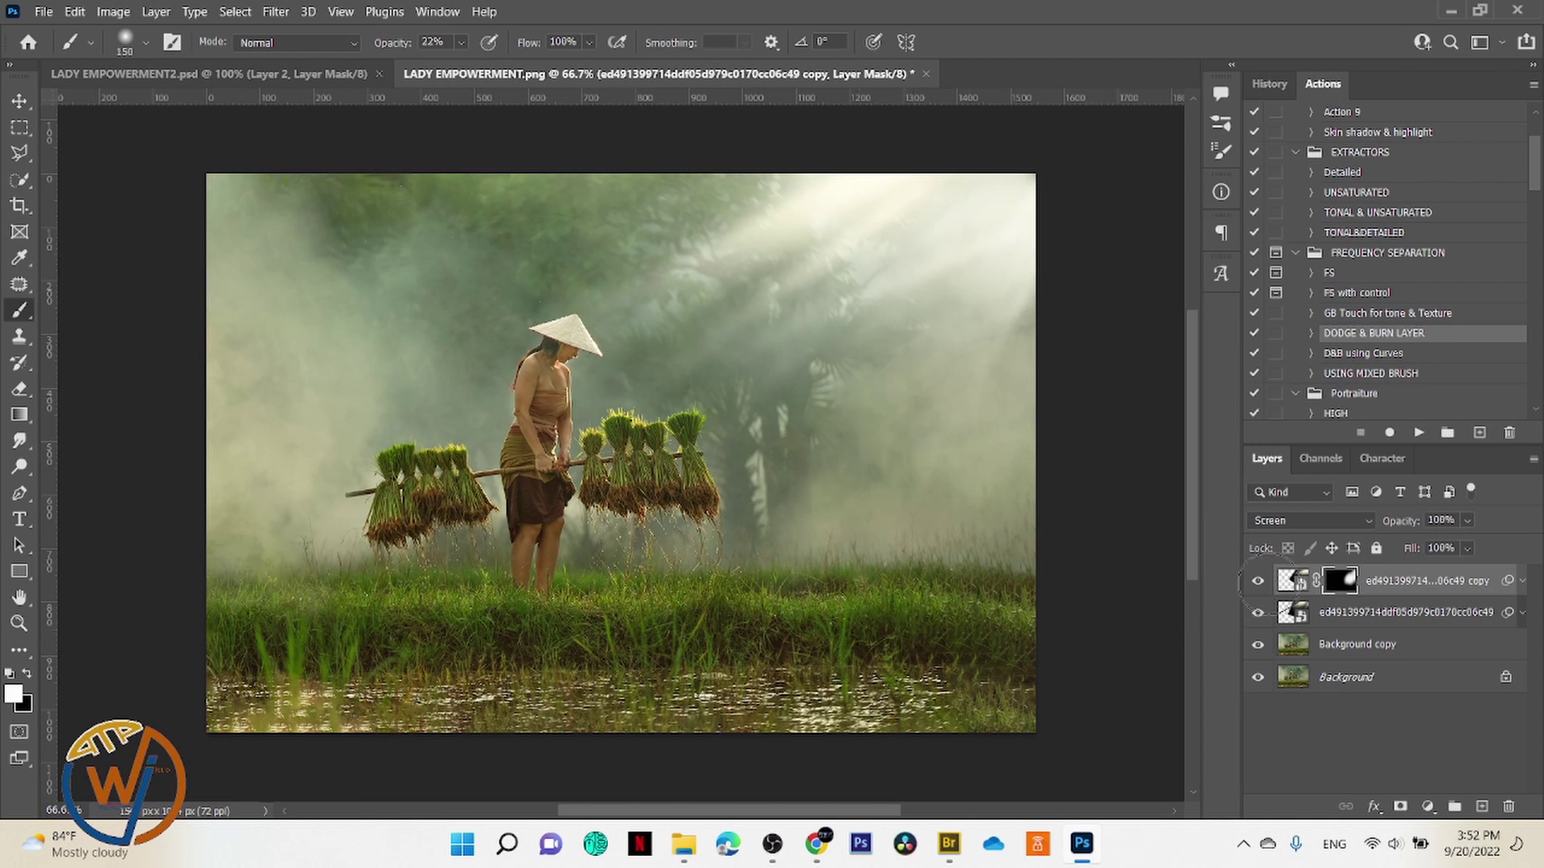
{"action": "left_click", "coordinate": [1258, 582]}
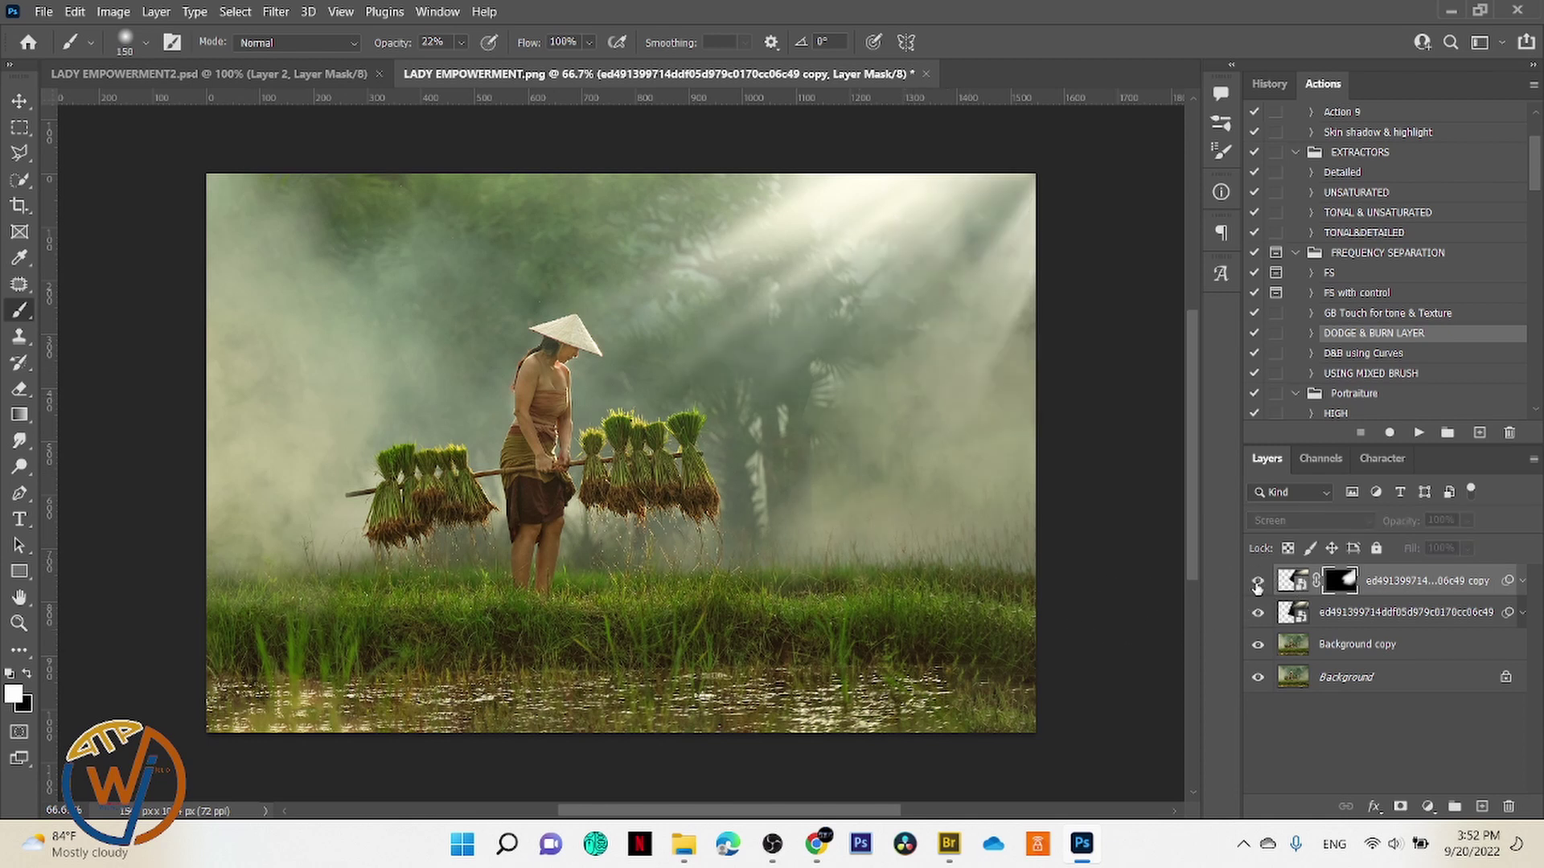
{"action": "left_click", "coordinate": [1257, 582]}
{"action": "left_click", "coordinate": [1258, 582]}
{"action": "left_click", "coordinate": [1258, 582]}
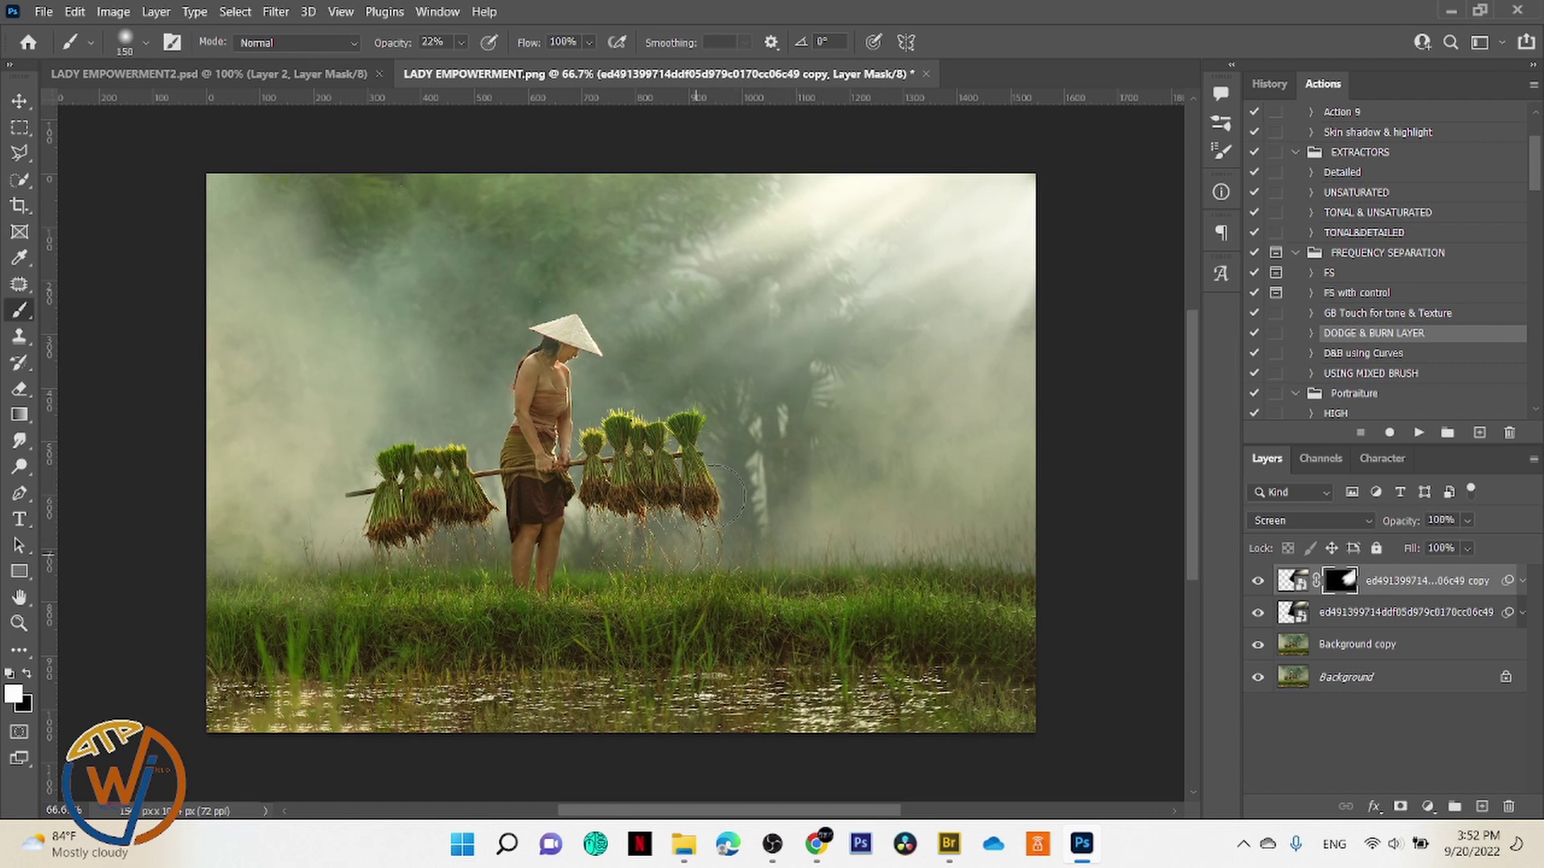
Step: Group the two light-ray layers and add a white layer mask to the group
{"action": "left_click", "coordinate": [1381, 624]}
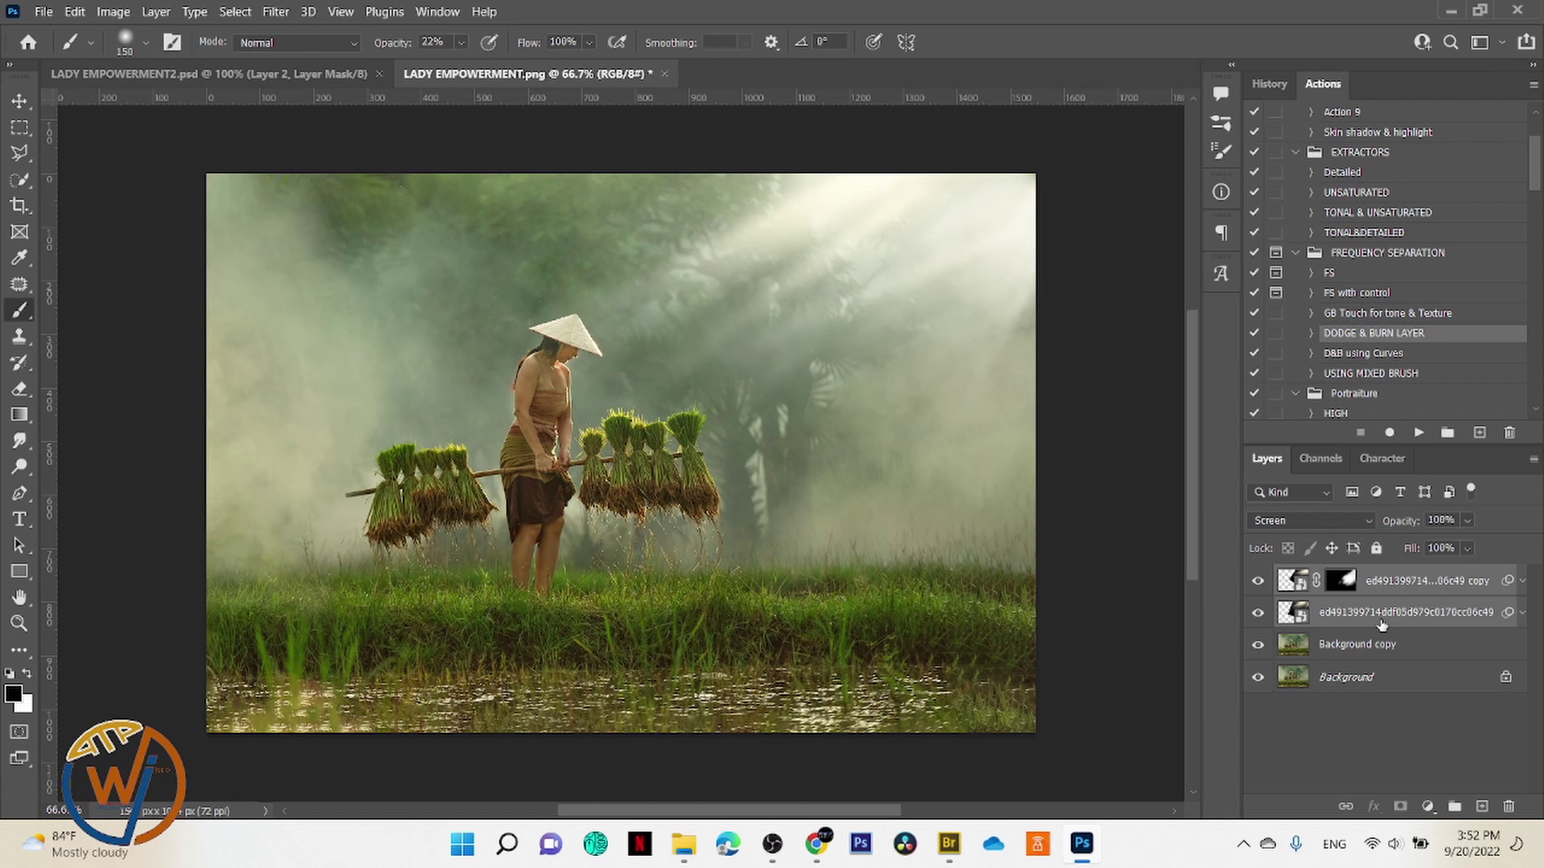
{"action": "key", "text": "ctrl+g"}
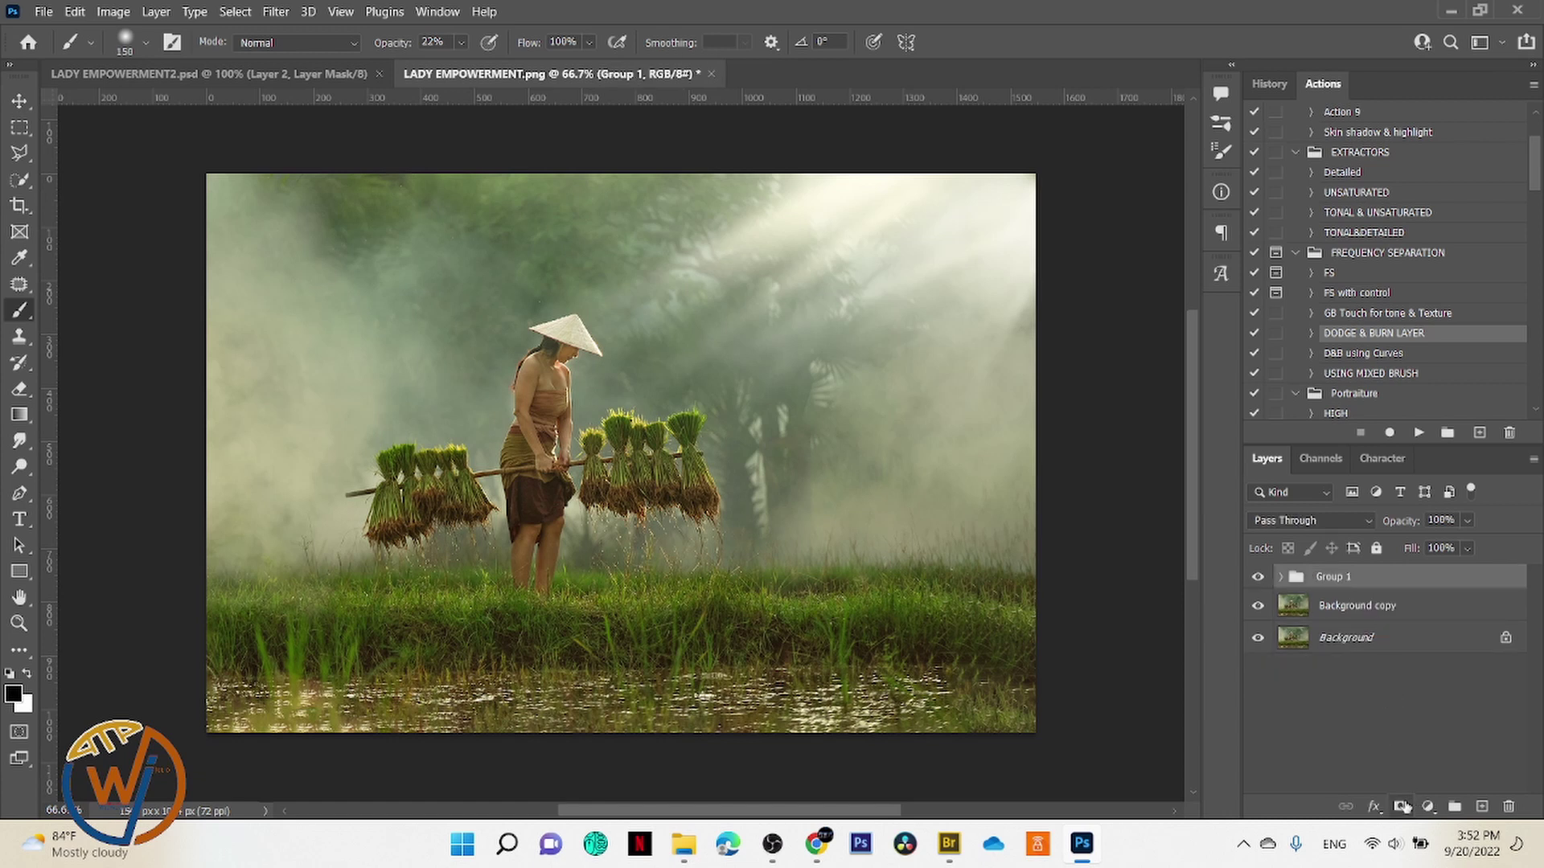
{"action": "left_click", "coordinate": [1402, 807]}
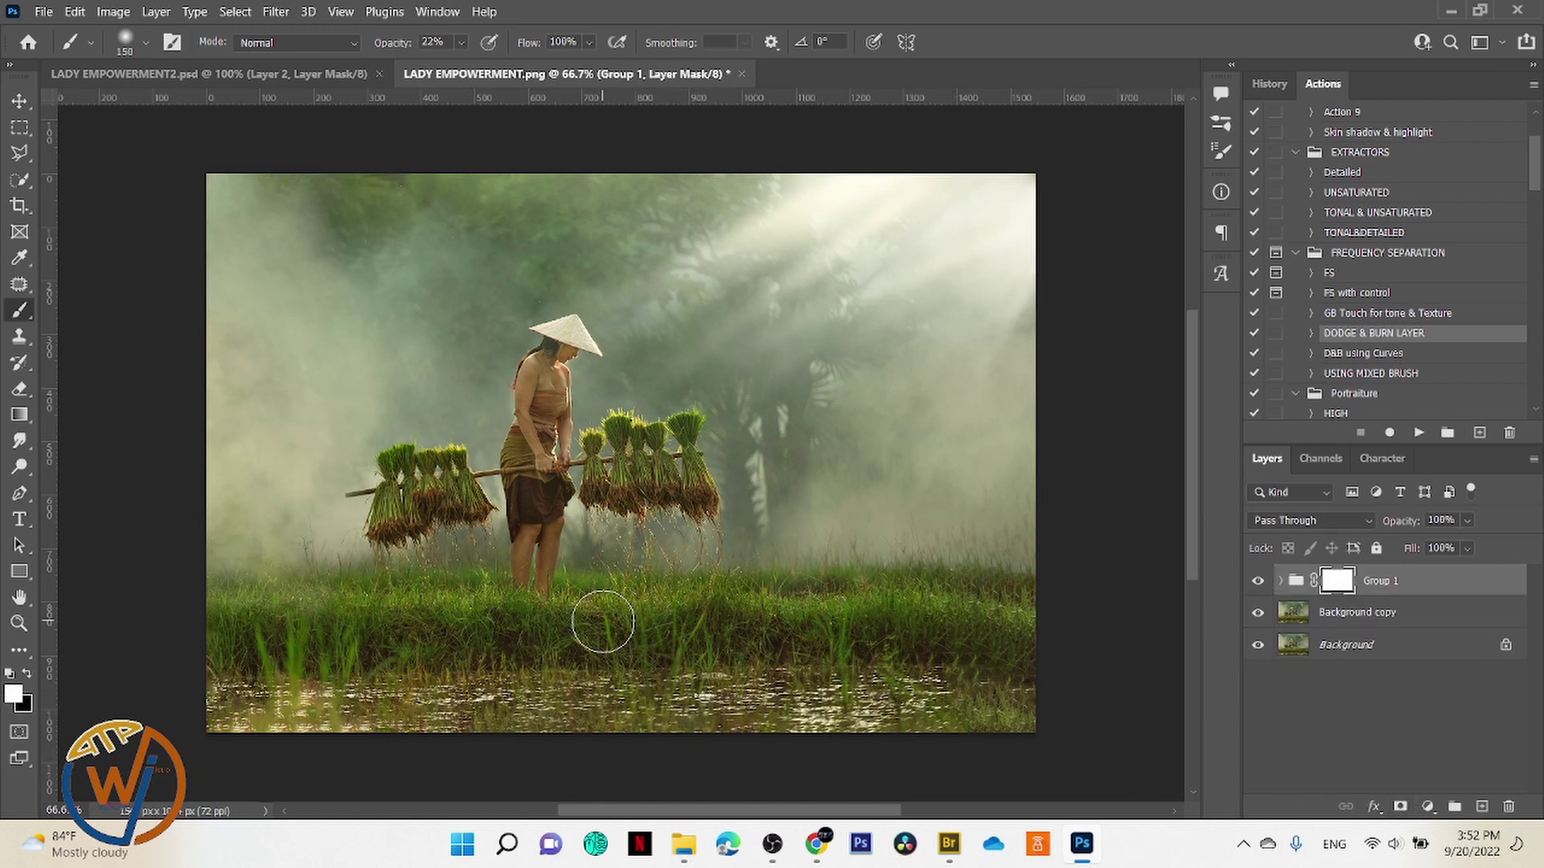
Step: Paint black on the light-ray group's mask over the woman and rice bundles, varying the soft brush size down to 90 pixels
{"action": "key", "text": "x"}
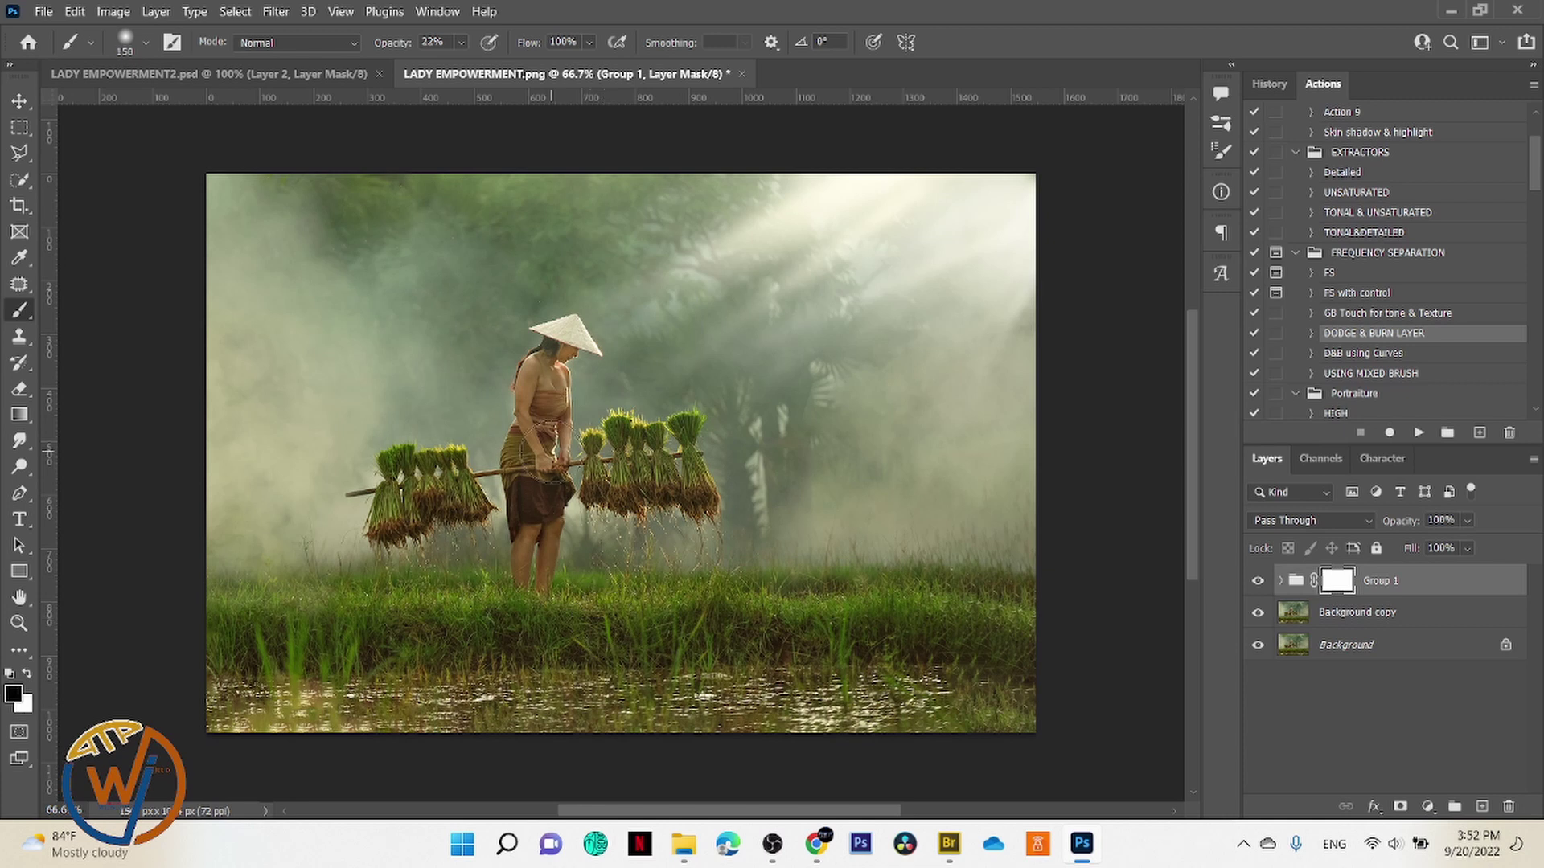
{"action": "key", "text": "]"}
{"action": "key", "text": "]"}
{"action": "key", "text": "]"}
{"action": "key", "text": "]"}
{"action": "key", "text": "]"}
{"action": "key", "text": "["}
{"action": "key", "text": "["}
{"action": "key", "text": "["}
{"action": "key", "text": "["}
{"action": "key", "text": "["}
{"action": "key", "text": "["}
{"action": "key", "text": "["}
{"action": "key", "text": "["}
Step: Run the DODGE & BURN LAYER action to add a gray Soft Light layer, and choose the Smudge tool with a 15-pixel brush
{"action": "left_click", "coordinate": [1417, 434]}
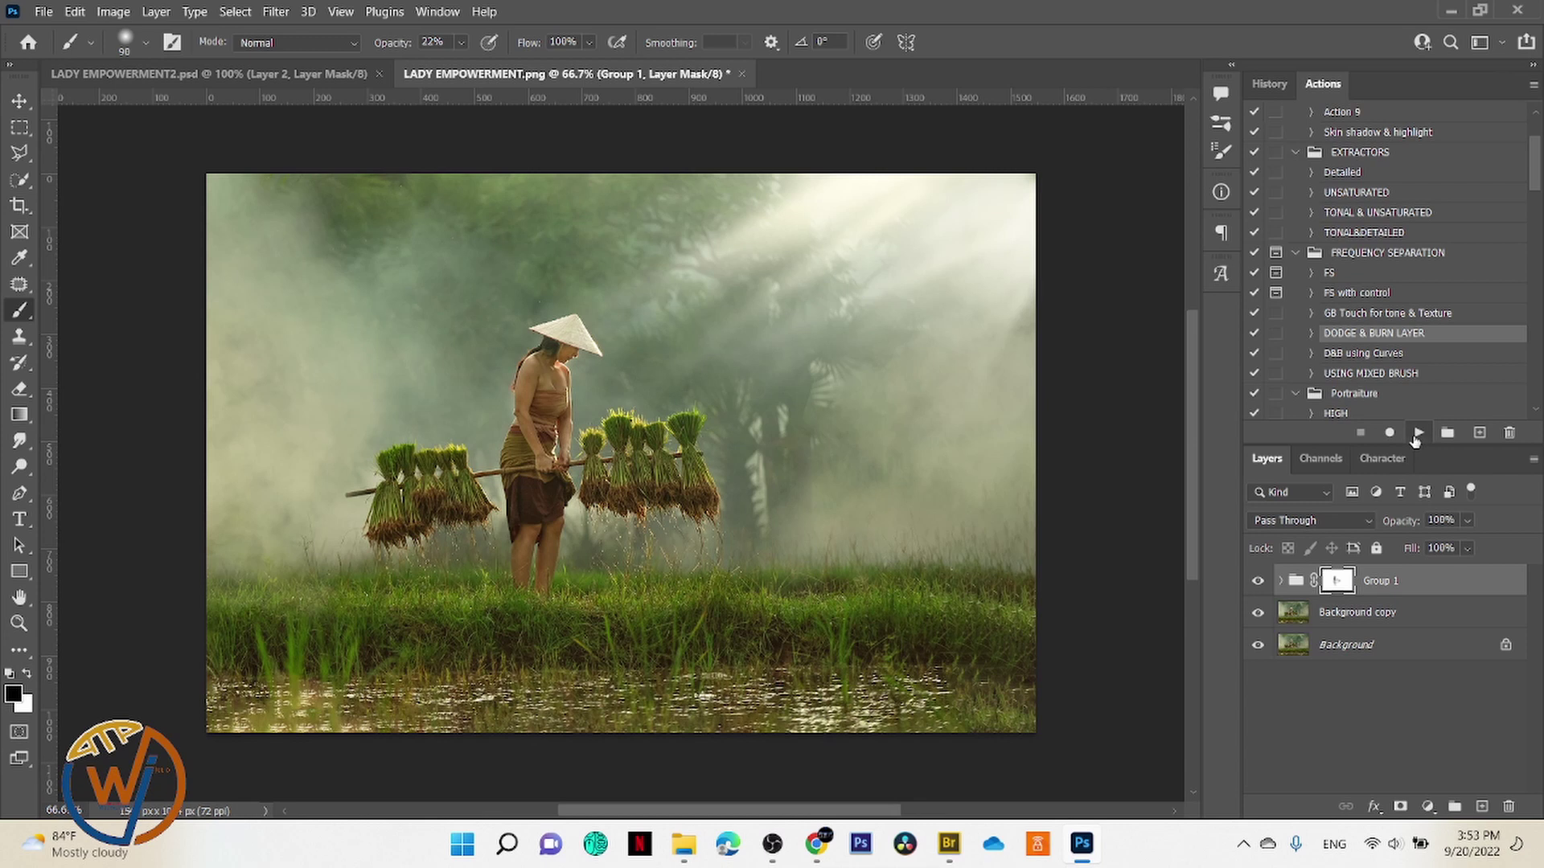
{"action": "left_click", "coordinate": [21, 441]}
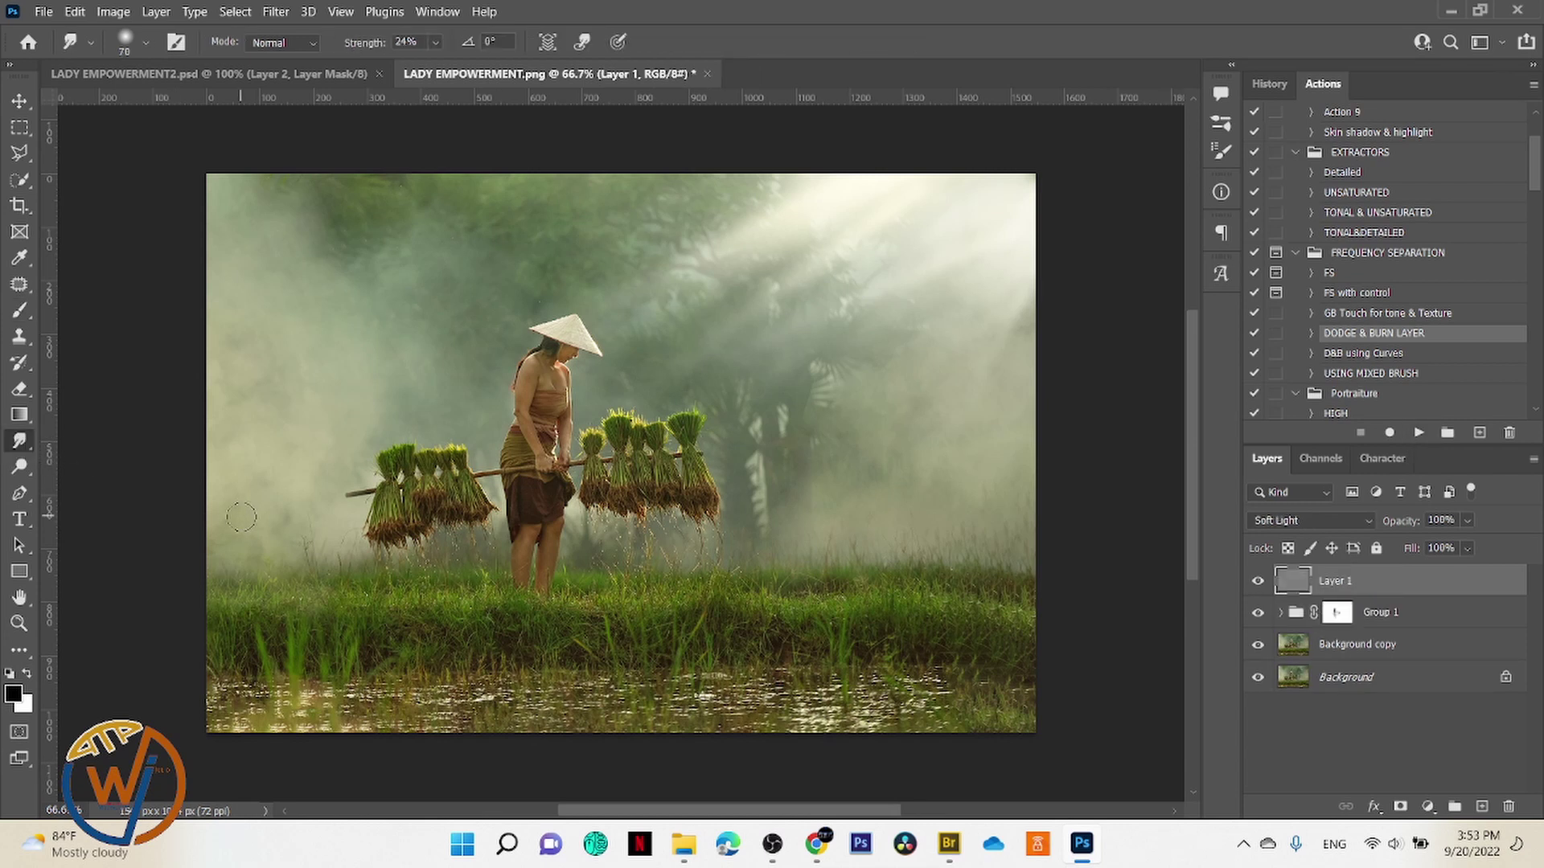
{"action": "key", "text": "ctrl+plus"}
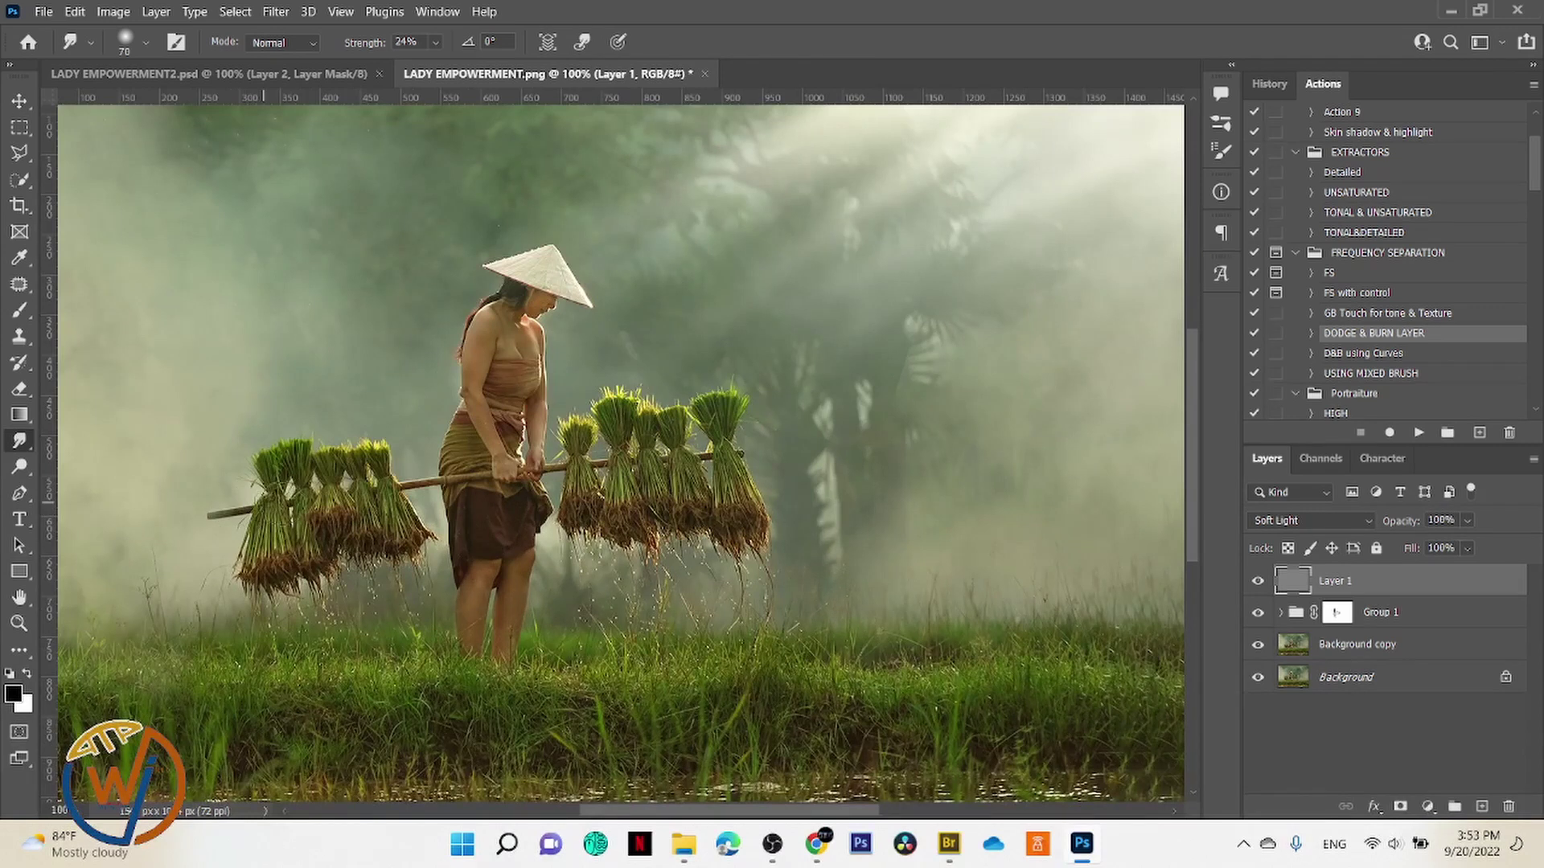
{"action": "key", "text": "bracketleft"}
{"action": "key", "text": "bracketleft"}
{"action": "key", "text": "bracketleft"}
{"action": "key", "text": "bracketleft"}
{"action": "key", "text": "bracketleft"}
{"action": "key", "text": "bracketleft"}
Step: Compare the photo with the dodge-and-burn layer hidden and shown
{"action": "left_click", "coordinate": [1257, 581]}
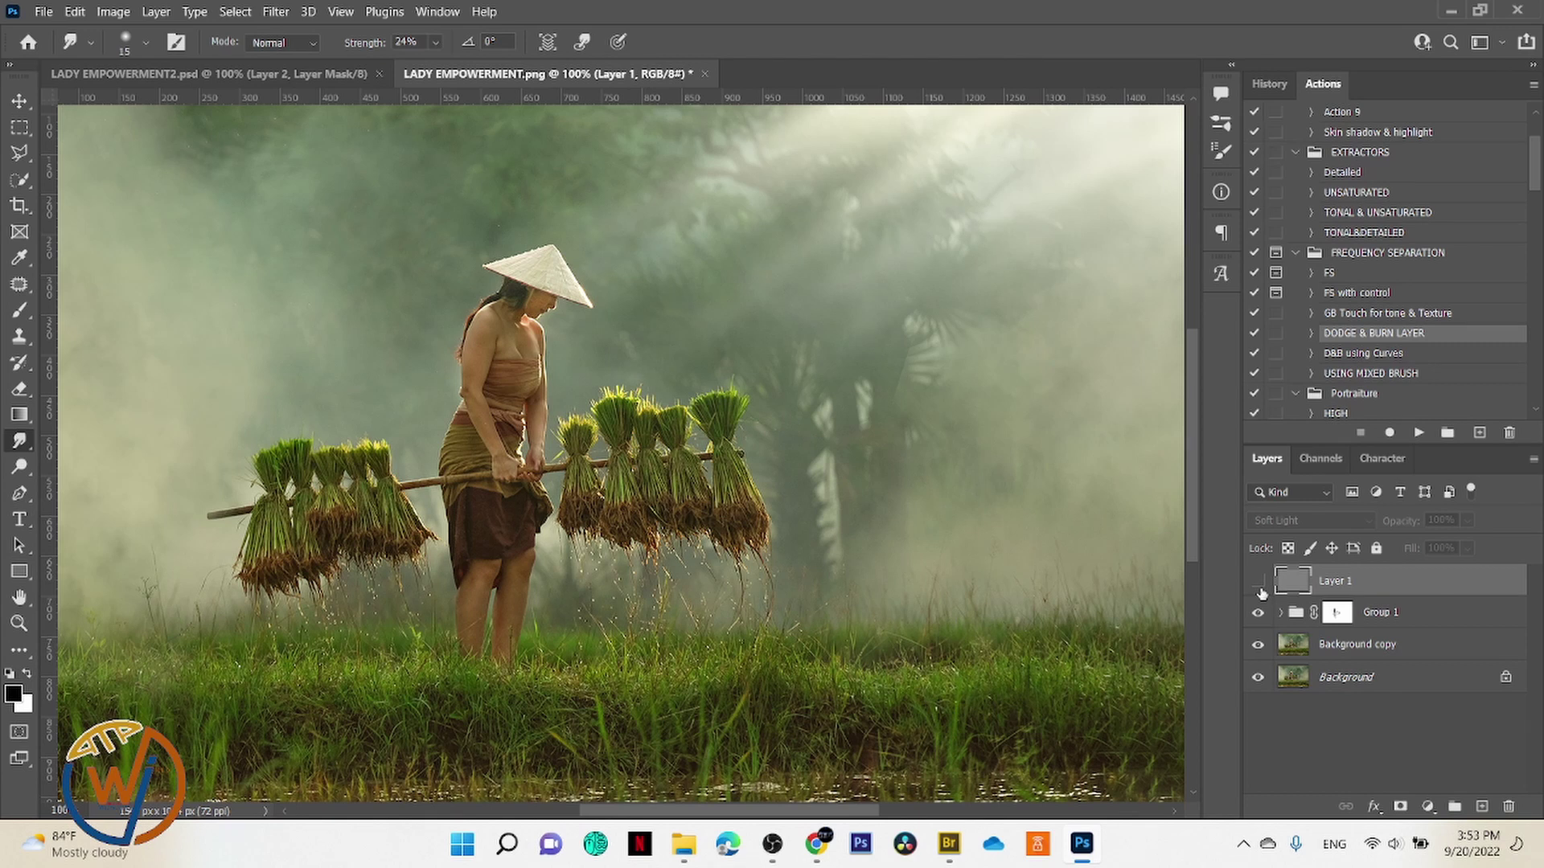
{"action": "left_click", "coordinate": [1259, 589]}
{"action": "left_click", "coordinate": [1259, 585]}
{"action": "left_click", "coordinate": [1258, 587]}
{"action": "left_click", "coordinate": [1258, 589]}
{"action": "left_click", "coordinate": [1260, 588]}
{"action": "left_click", "coordinate": [1257, 586]}
{"action": "left_click", "coordinate": [1257, 586]}
Step: Dodge the woman's hat on the gray layer with a 20-pixel brush, Highlights range and 12% exposure, comparing with the layer hidden
{"action": "left_click", "coordinate": [19, 466]}
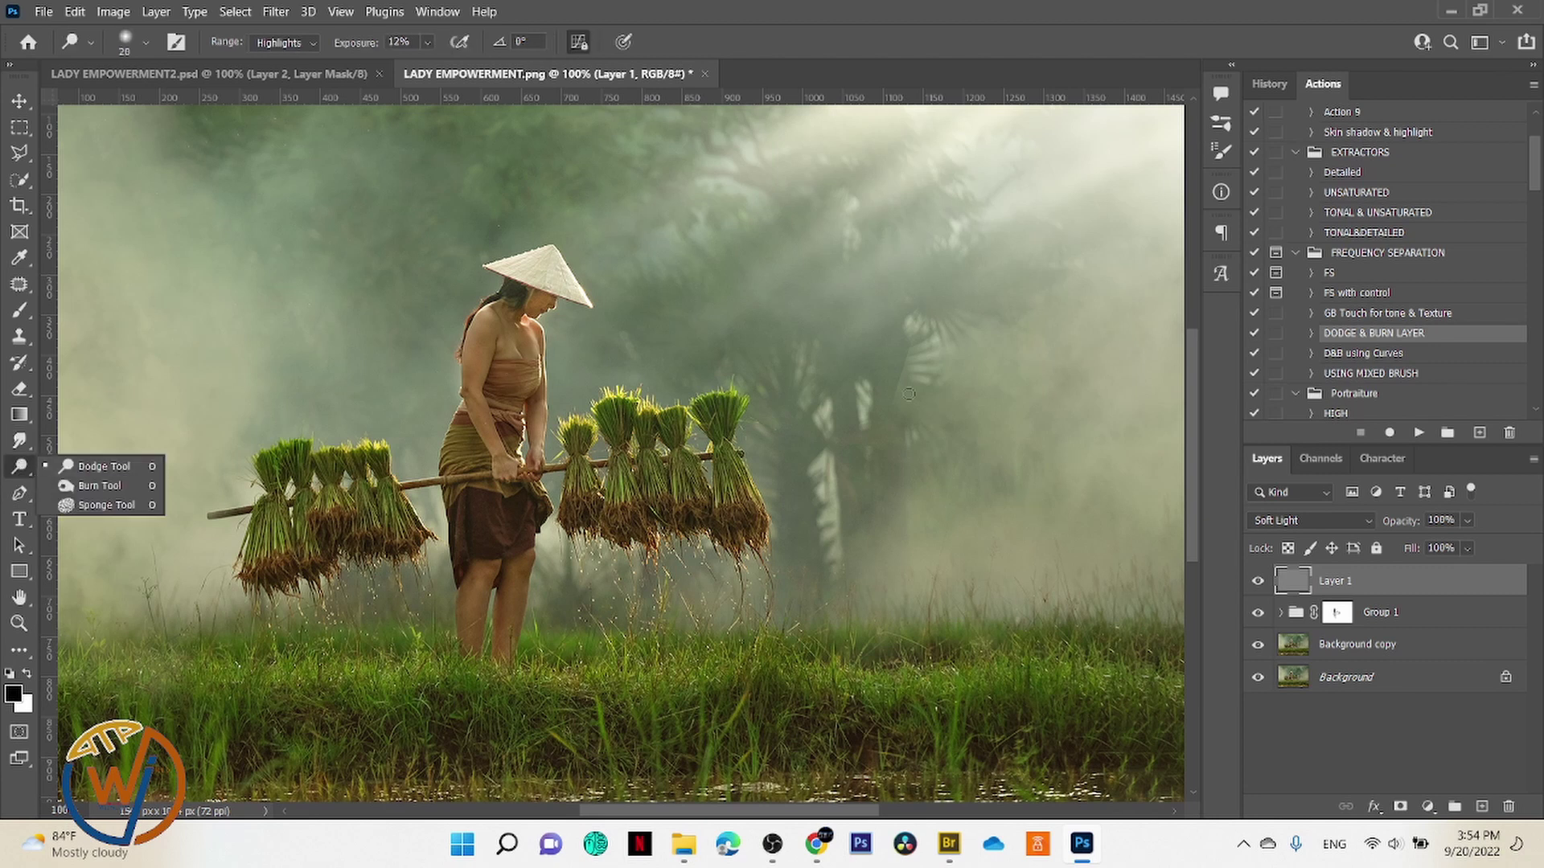
{"action": "left_click", "coordinate": [555, 256]}
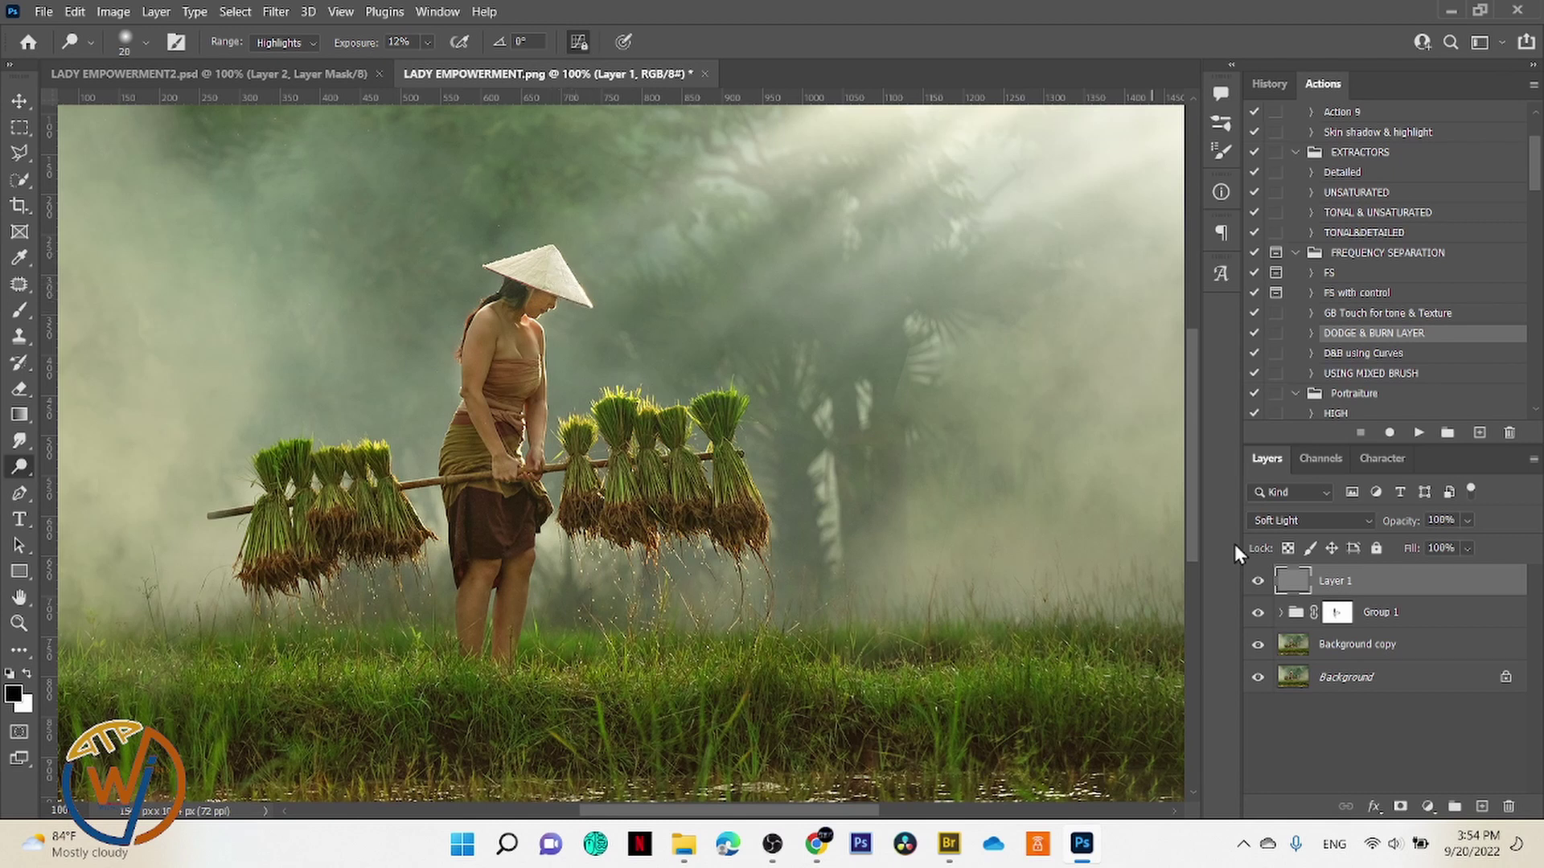
{"action": "left_click", "coordinate": [1254, 589]}
{"action": "left_click", "coordinate": [1254, 589]}
{"action": "left_click", "coordinate": [1254, 590]}
{"action": "left_click", "coordinate": [1253, 590]}
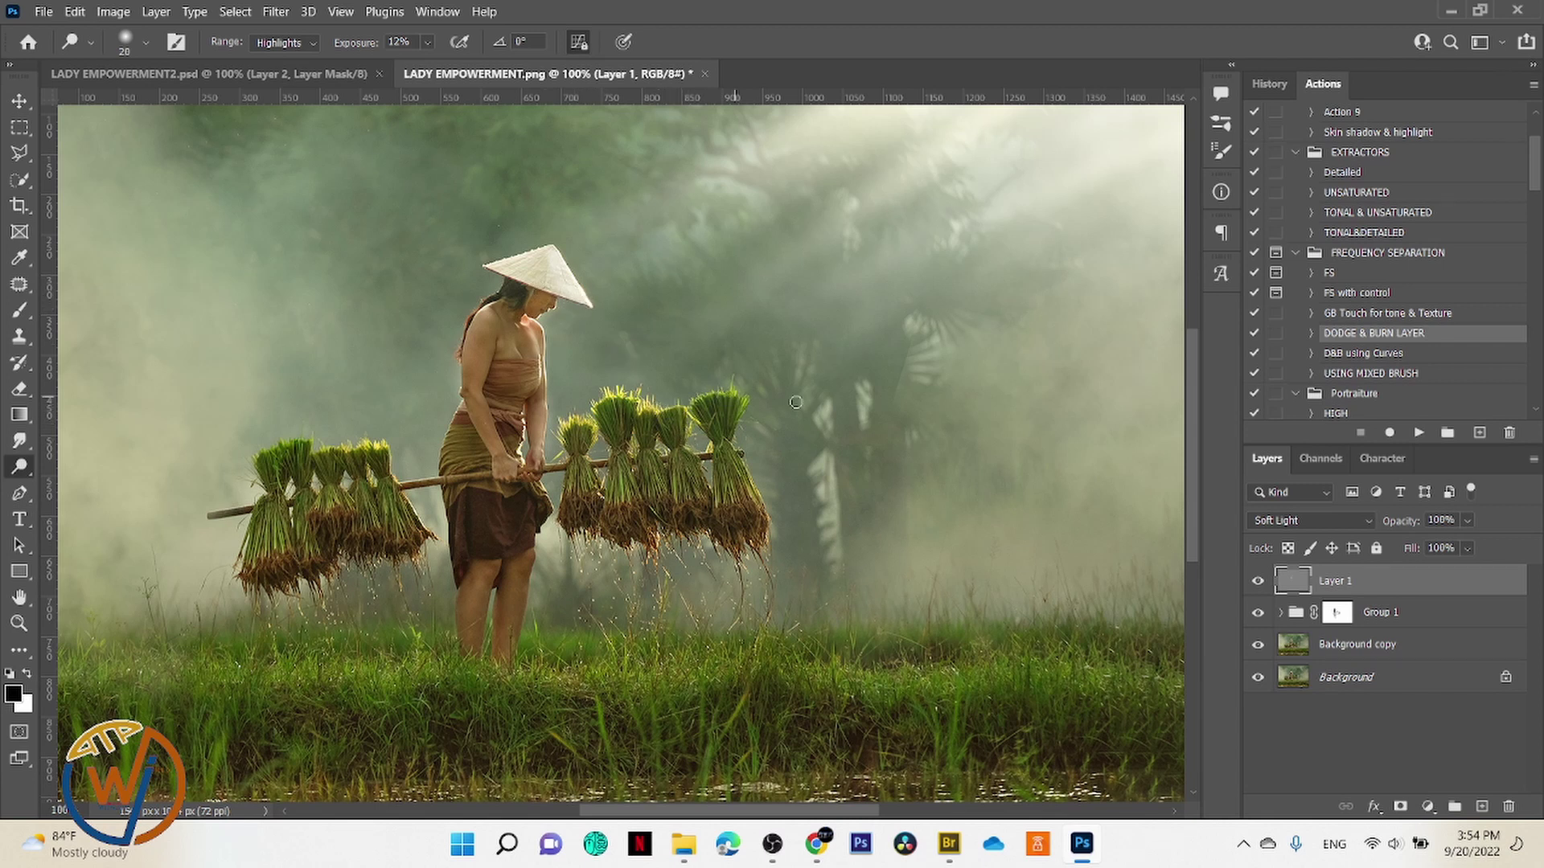
{"action": "left_click", "coordinate": [1258, 583]}
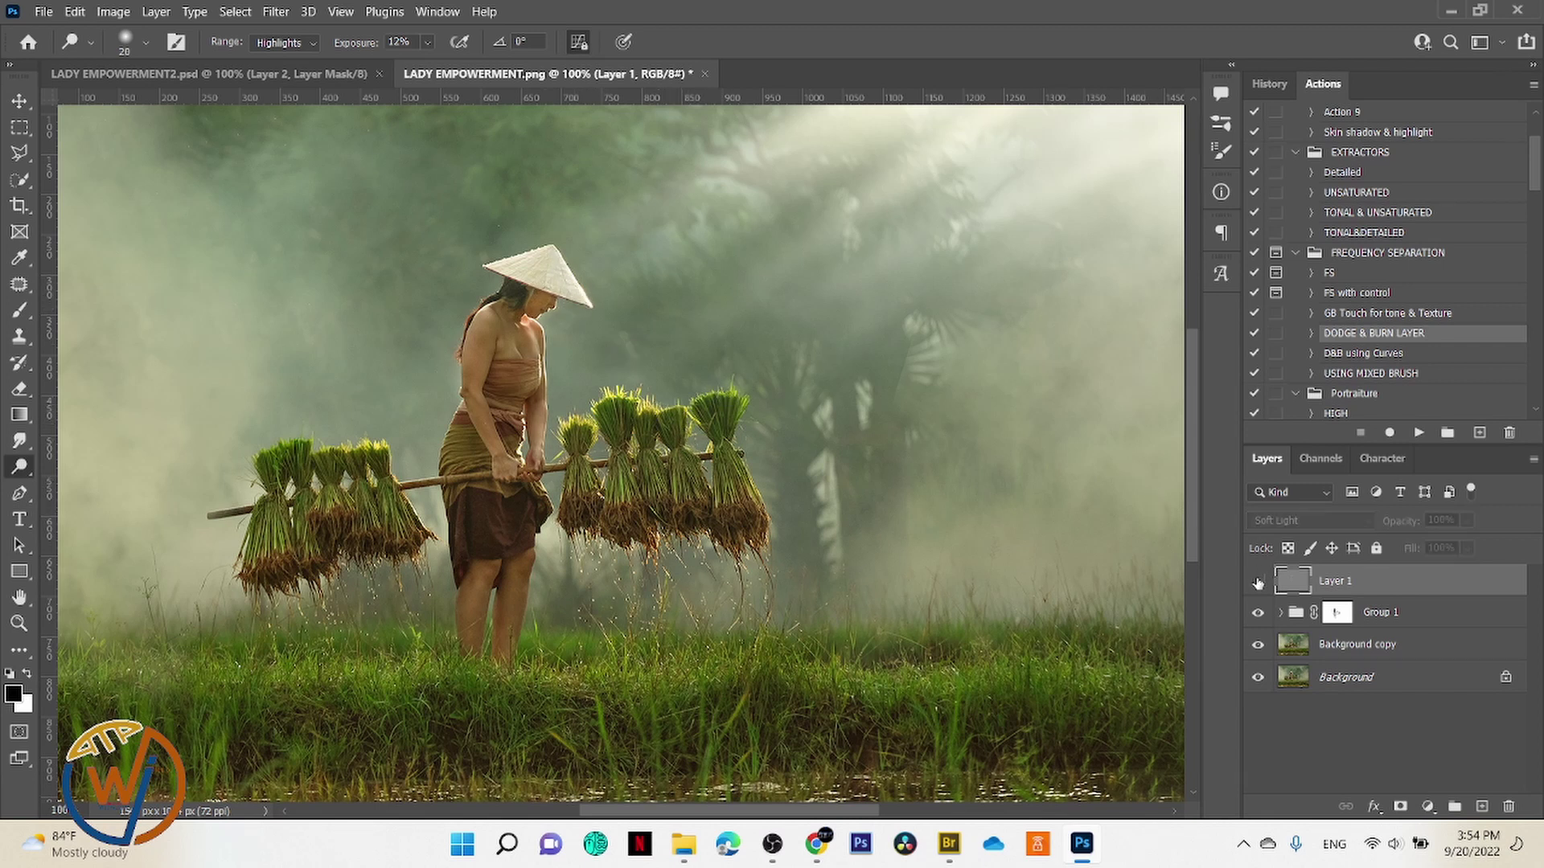
{"action": "left_click", "coordinate": [1258, 583]}
{"action": "left_click", "coordinate": [1258, 584]}
{"action": "left_click", "coordinate": [1259, 583]}
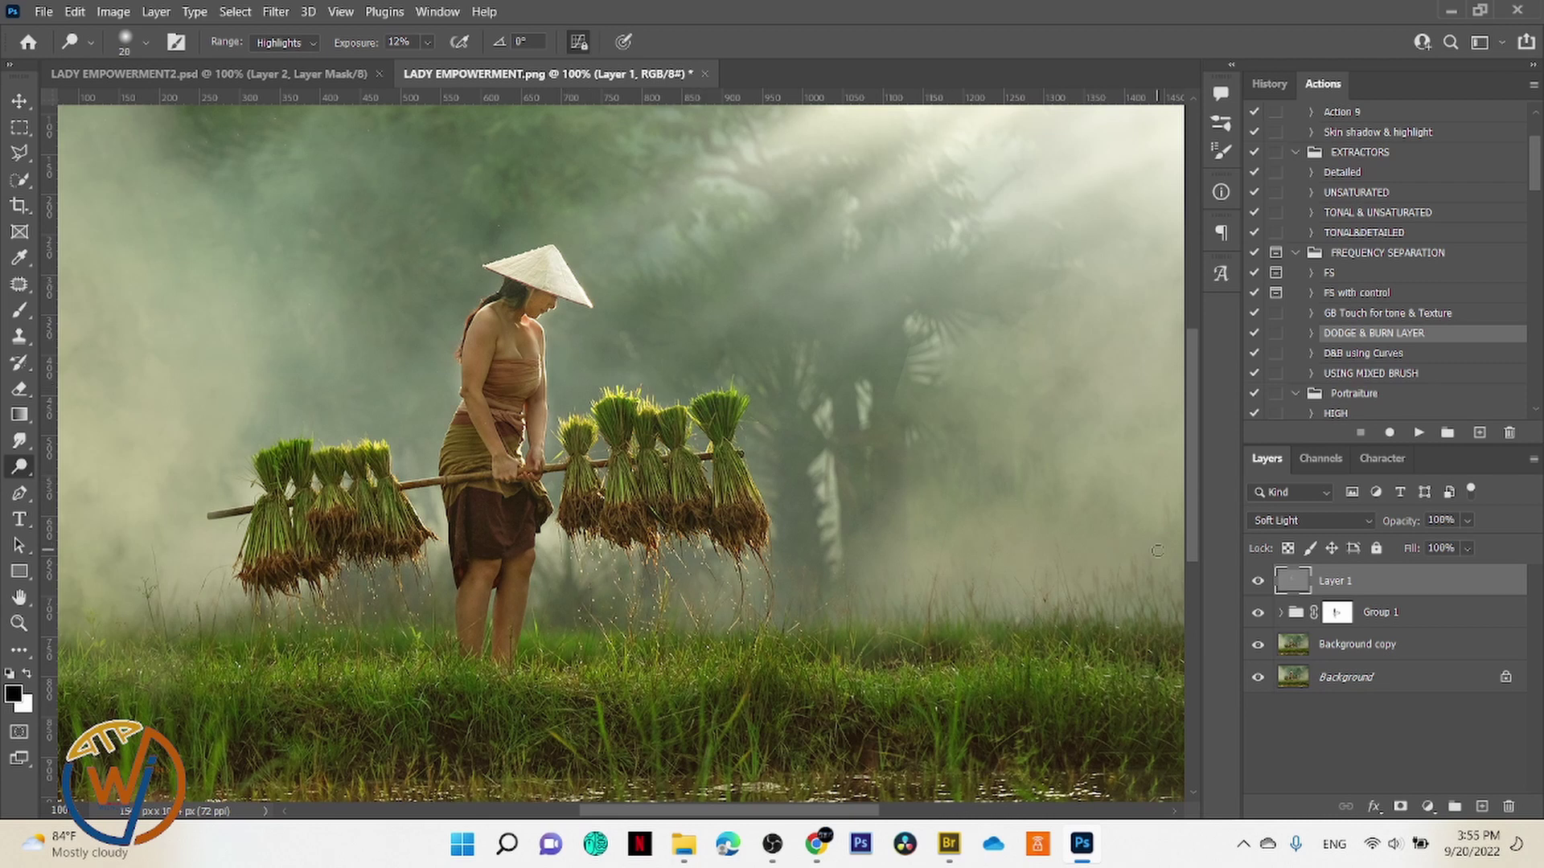
Step: Stamp the visible layers into a new layer and set Camera Raw Highlights to +50, Whites to +37 and Shadows to +9
{"action": "key", "text": "ctrl+shift+alt+e"}
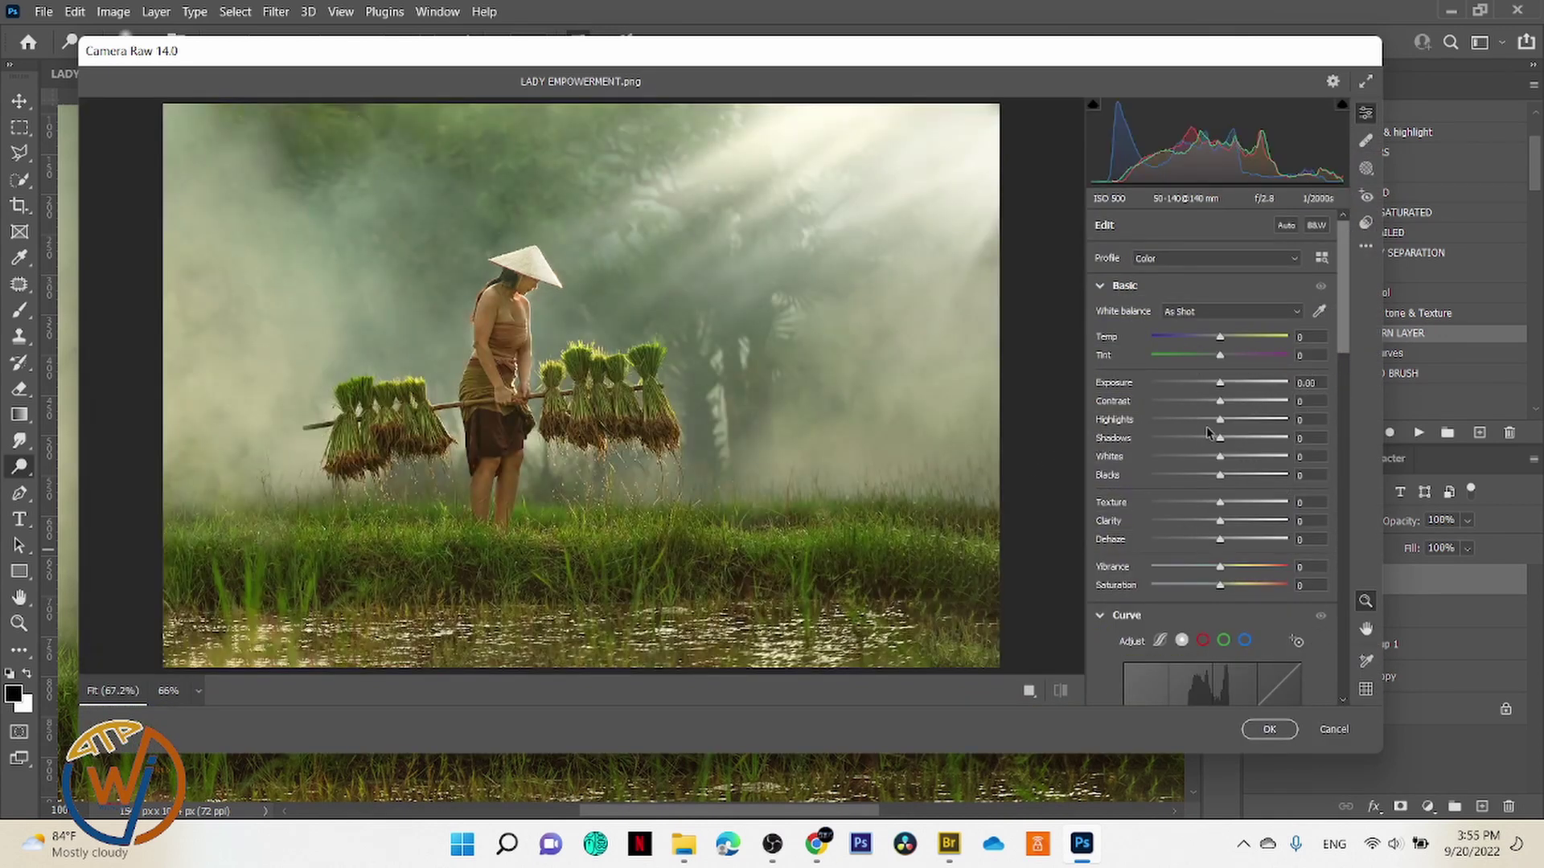
{"action": "left_click_drag", "start_coordinate": [1221, 424], "coordinate": [1251, 433]}
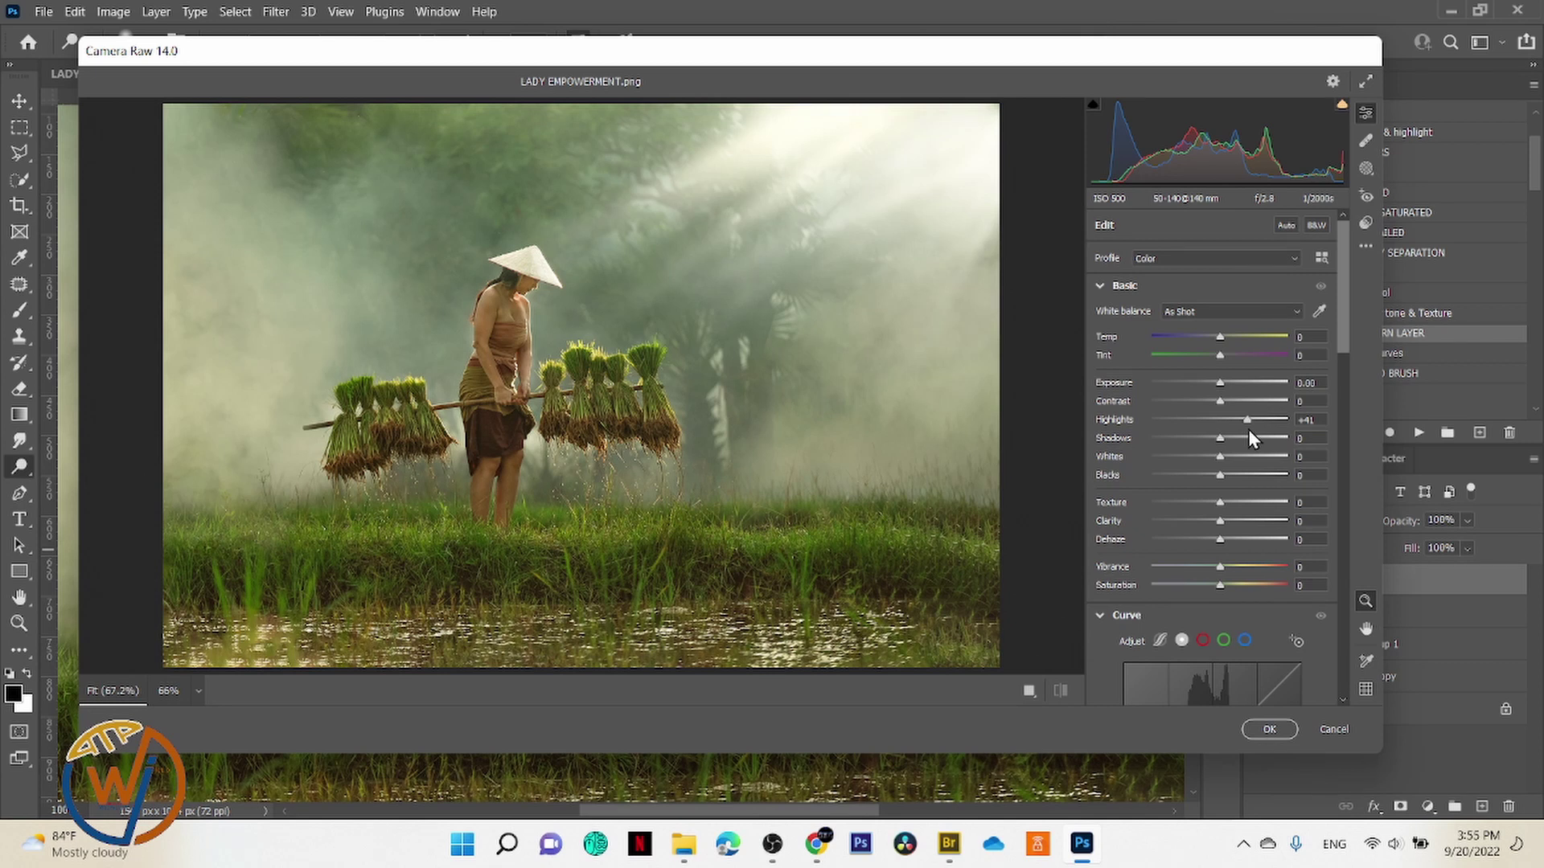
{"action": "left_click_drag", "start_coordinate": [1248, 428], "coordinate": [1255, 426]}
{"action": "left_click_drag", "start_coordinate": [1220, 456], "coordinate": [1244, 459]}
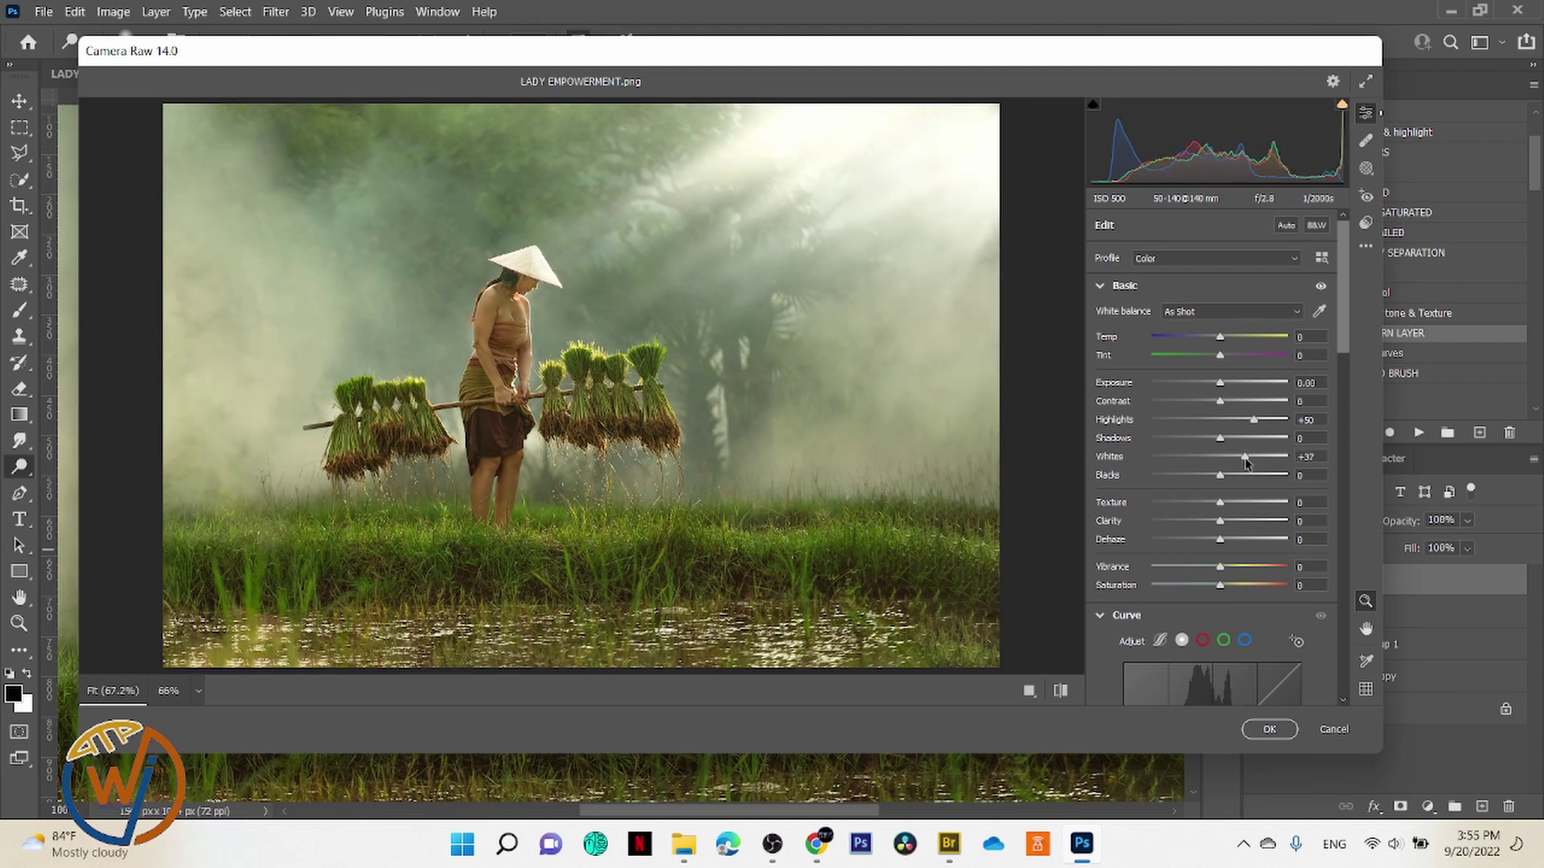
{"action": "left_click_drag", "start_coordinate": [1219, 439], "coordinate": [1225, 447]}
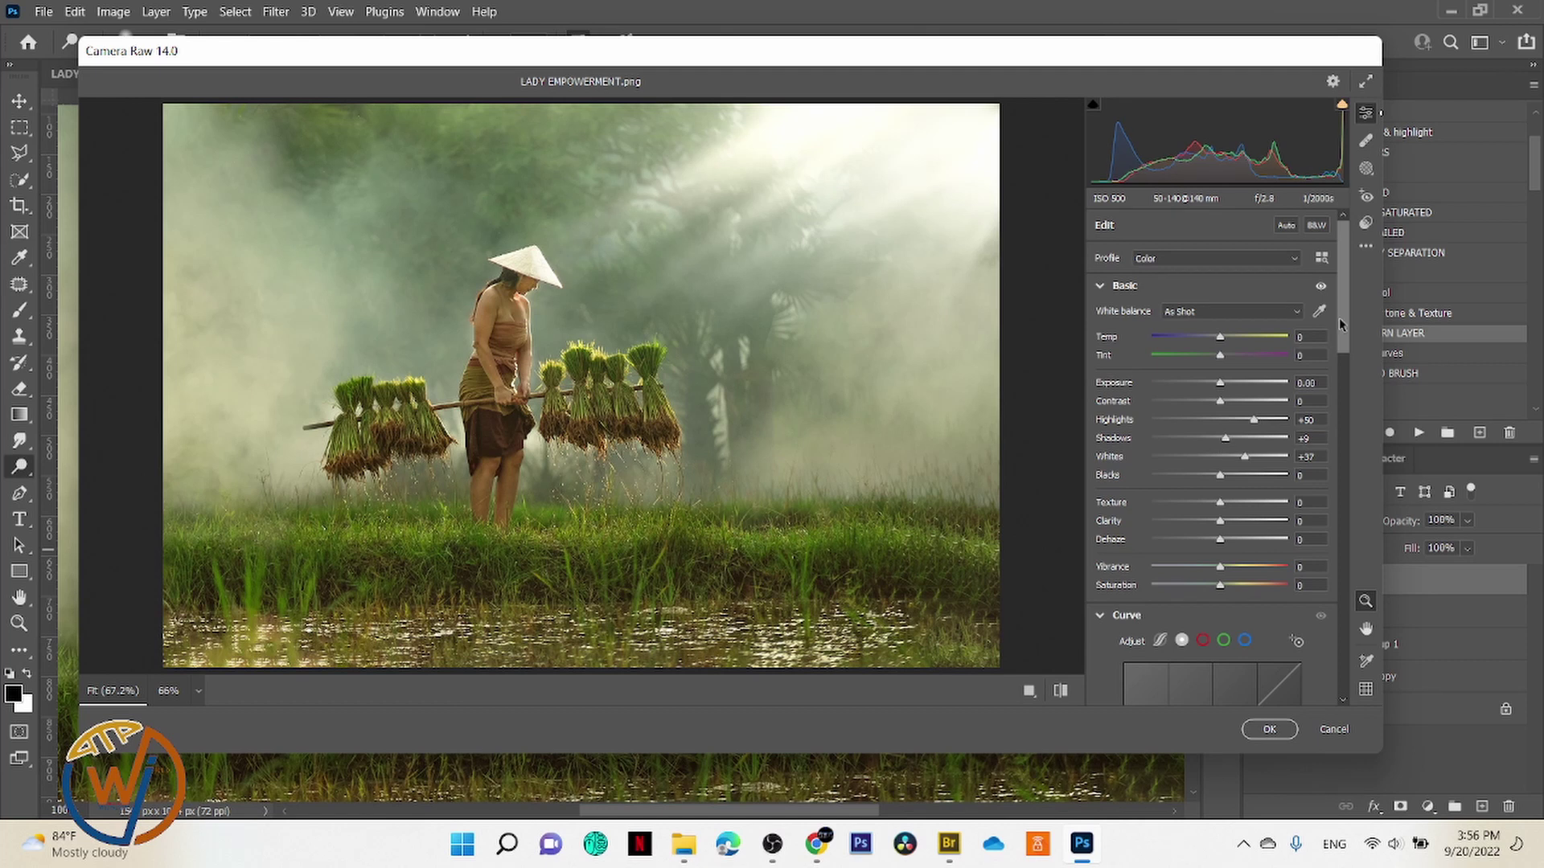
Step: Anchor the Camera Raw blue curve's midpoint, lower its highlight end to output 231, and apply the filter
{"action": "scroll", "coordinate": [1343, 331], "scroll_direction": "down", "scroll_amount": 2}
{"action": "scroll", "coordinate": [1350, 359], "scroll_direction": "down", "scroll_amount": 3}
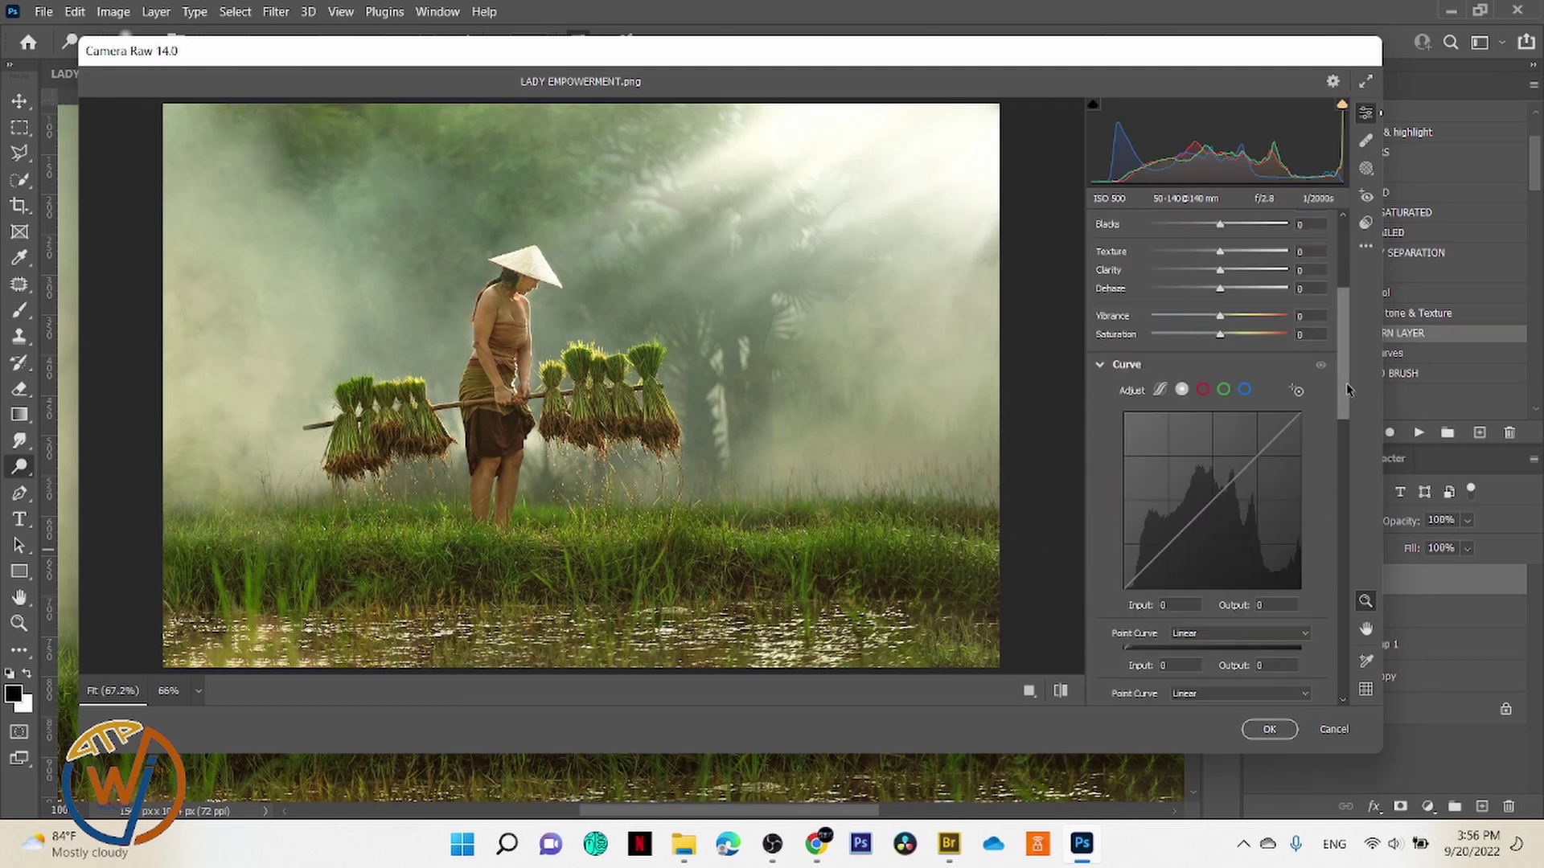
{"action": "left_click", "coordinate": [1245, 389]}
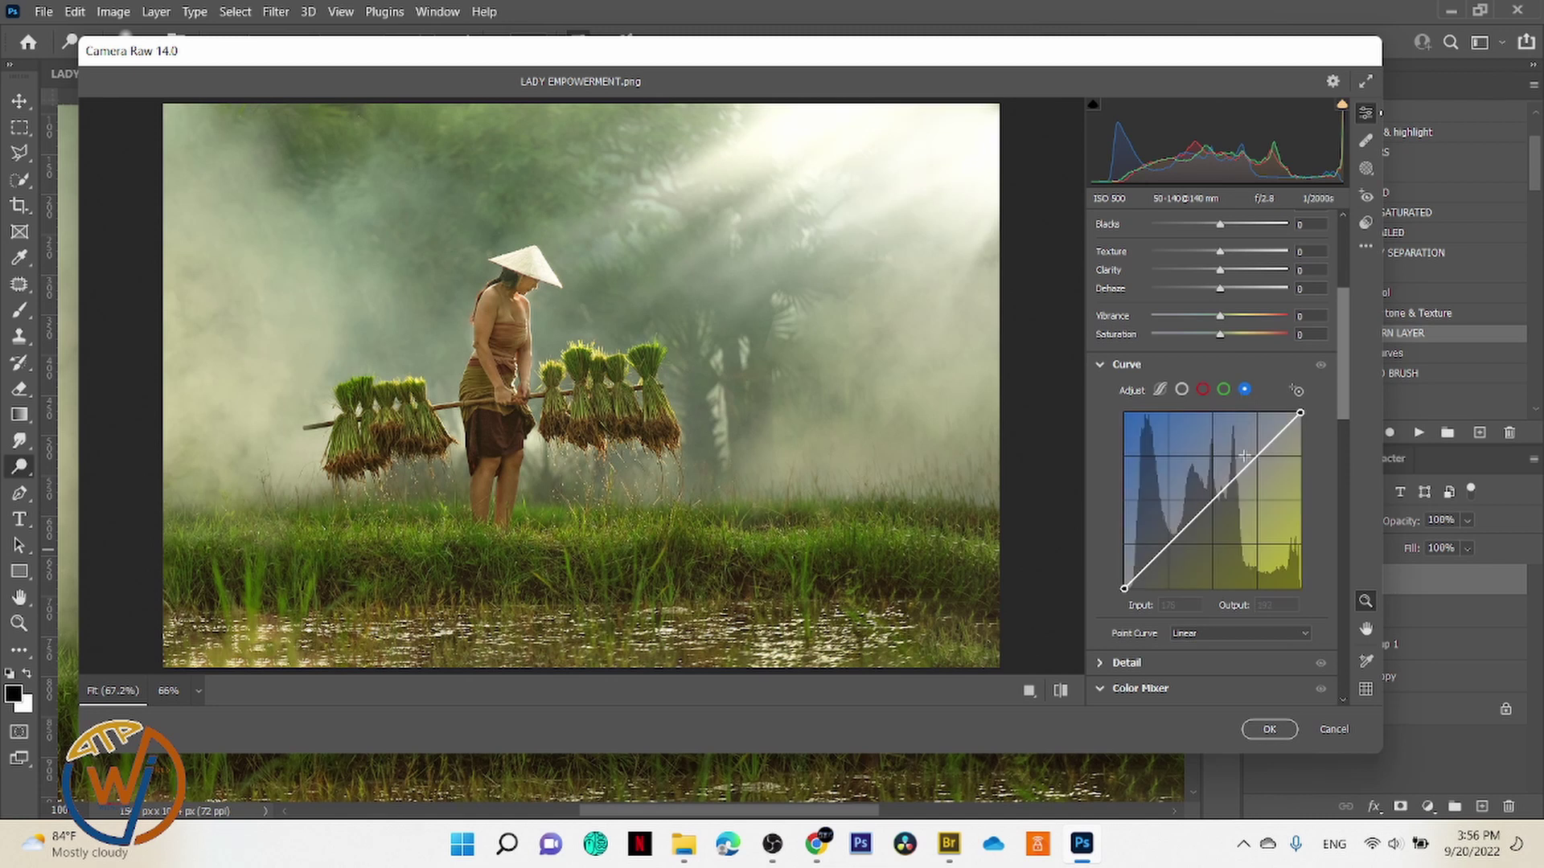
{"action": "left_click", "coordinate": [1208, 504]}
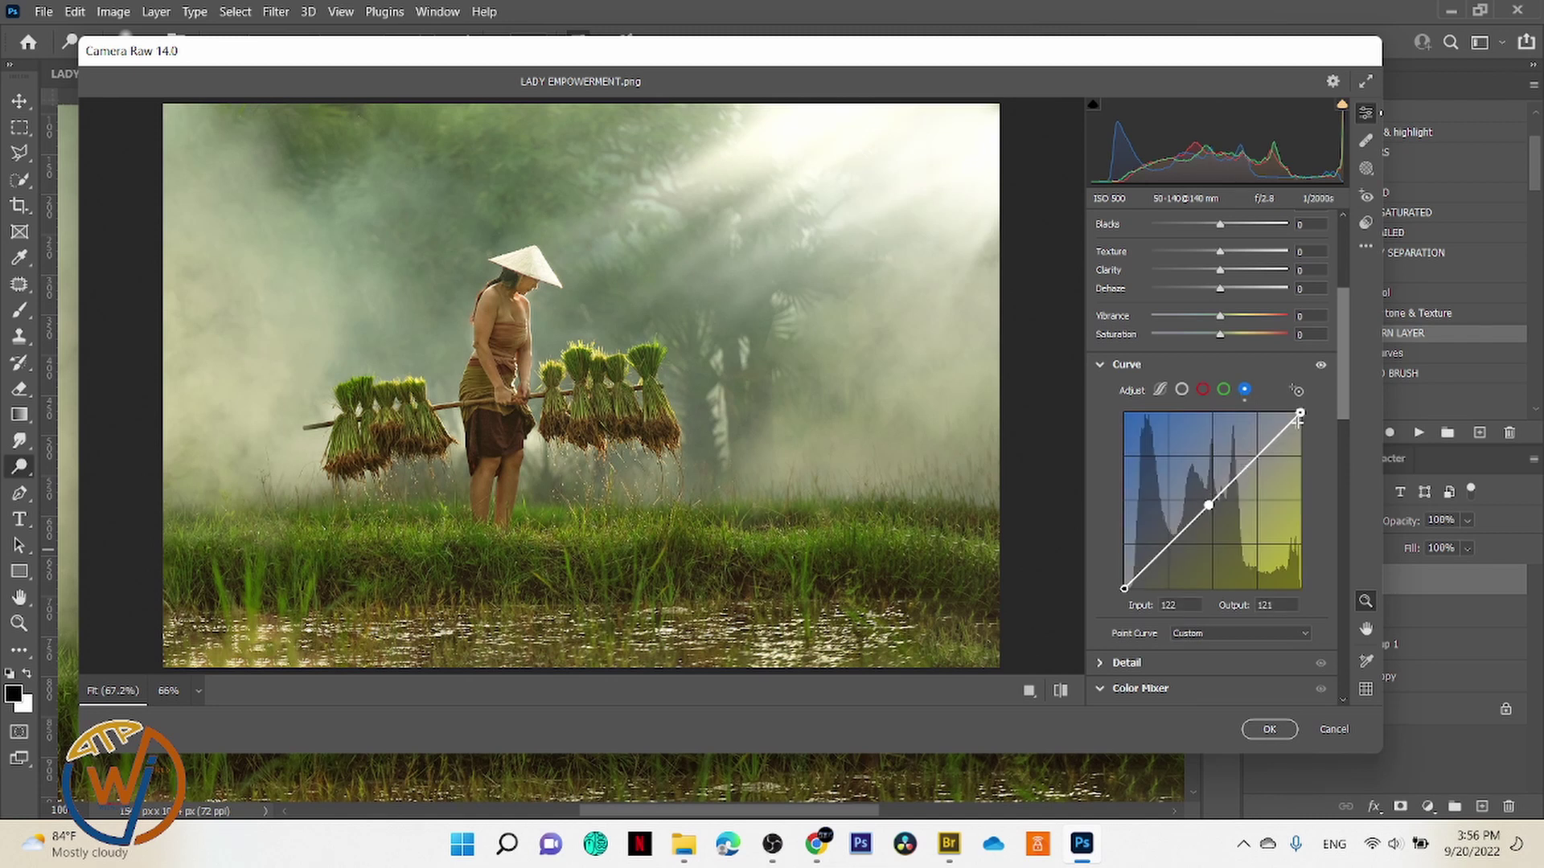
{"action": "left_click_drag", "start_coordinate": [1300, 414], "coordinate": [1300, 430]}
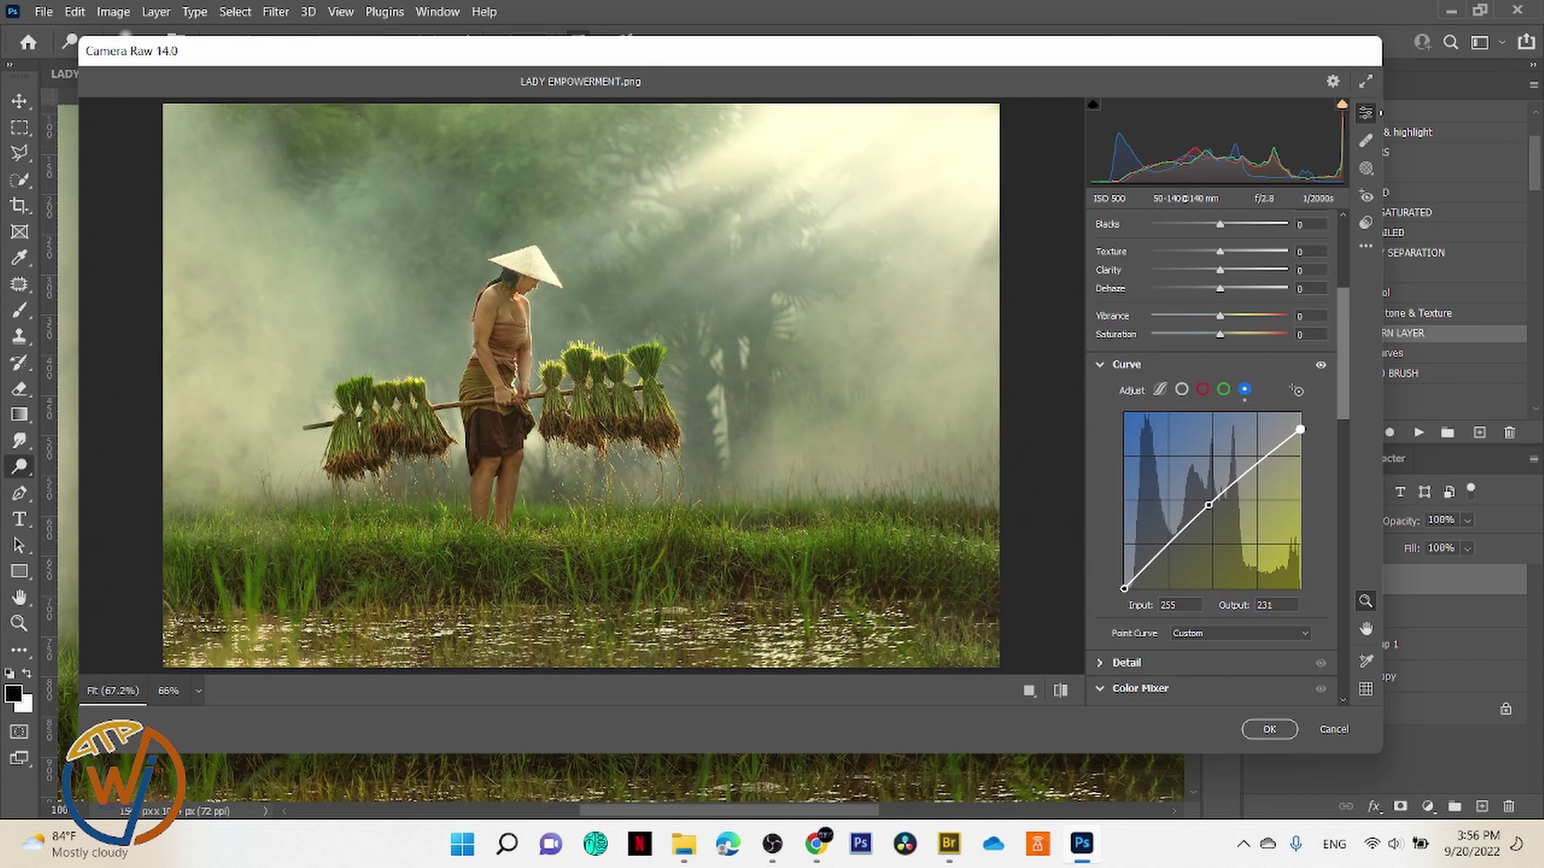
{"action": "left_click", "coordinate": [1261, 732]}
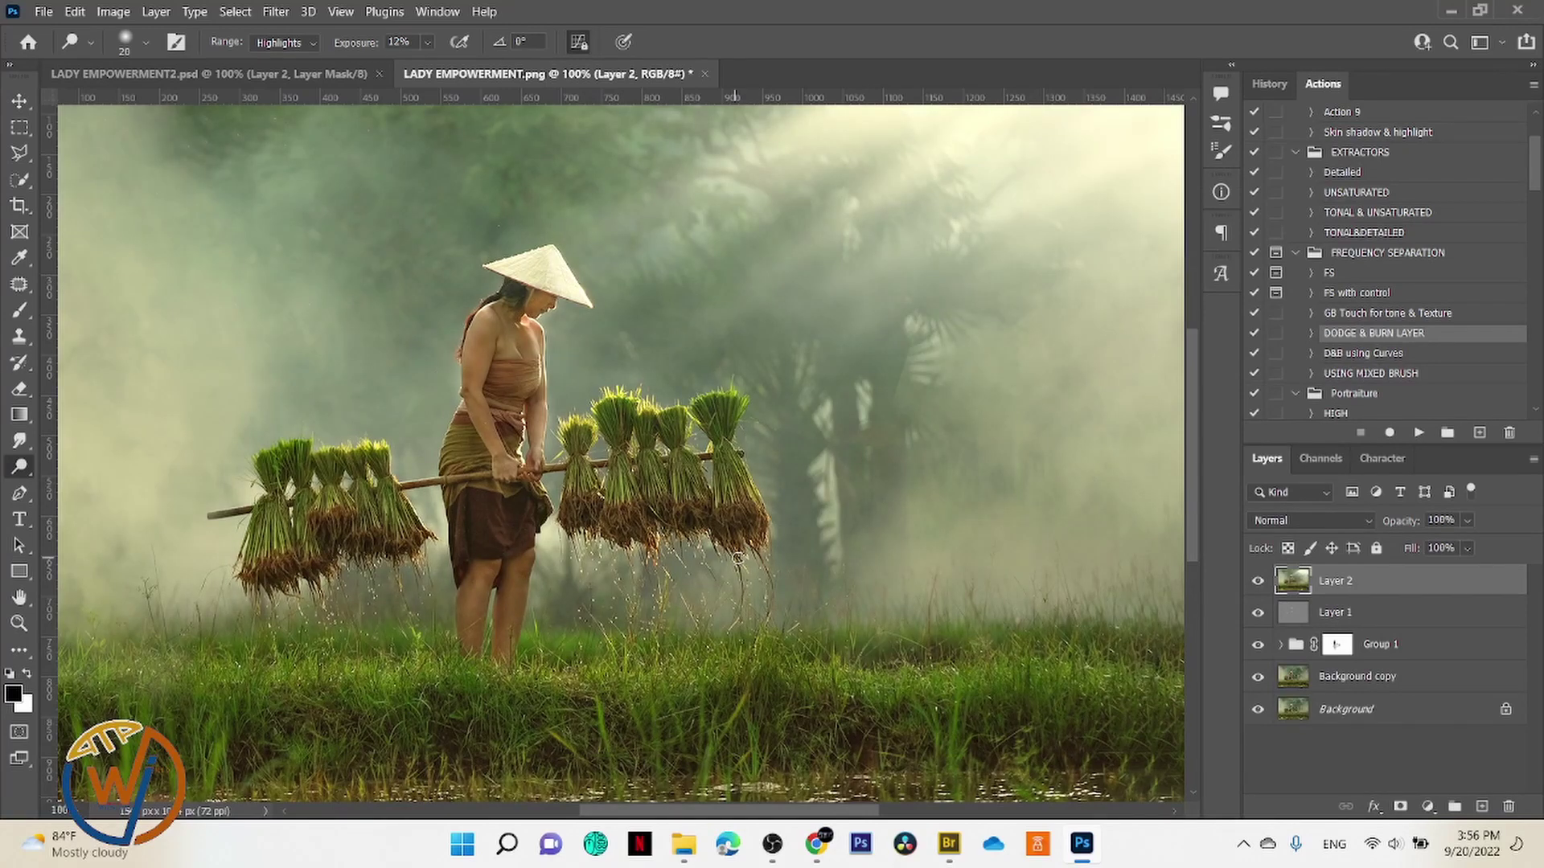
Step: Compare the photo with the Camera Raw layer hidden and shown, and view the whole picture
{"action": "left_click", "coordinate": [1256, 584]}
{"action": "left_click", "coordinate": [1256, 584]}
{"action": "left_click", "coordinate": [1256, 584]}
{"action": "left_click", "coordinate": [1256, 583]}
{"action": "key", "text": "ctrl+minus"}
{"action": "key", "text": "ctrl+minus"}
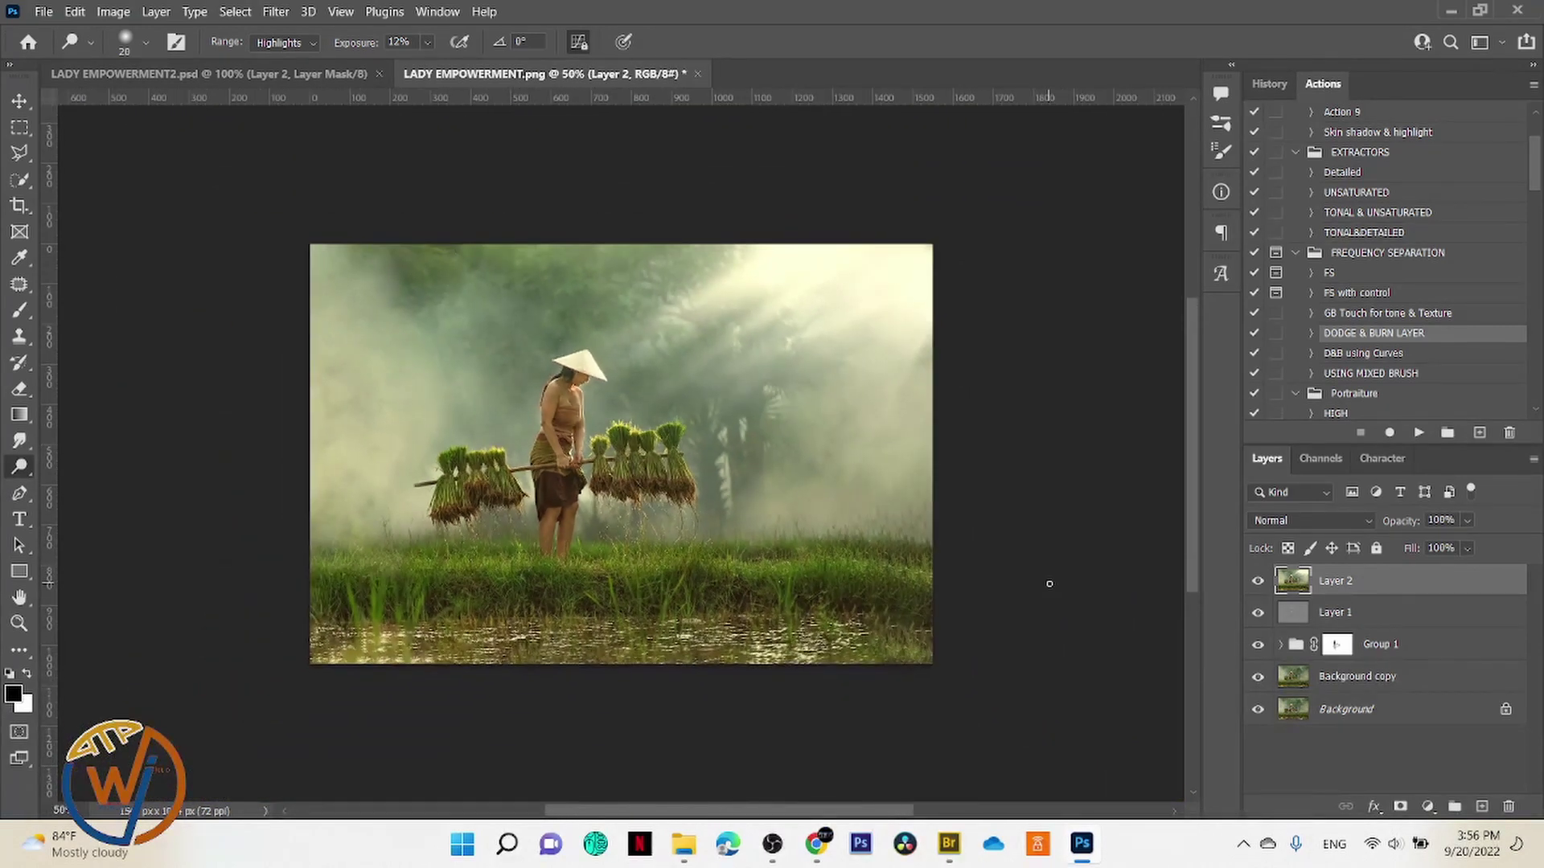
Step: Hide Layer 2 with a black mask and paint white over the sunlit edge using a soft 400-pixel brush at 22% opacity
{"action": "left_click", "coordinate": [1399, 806], "text": "alt"}
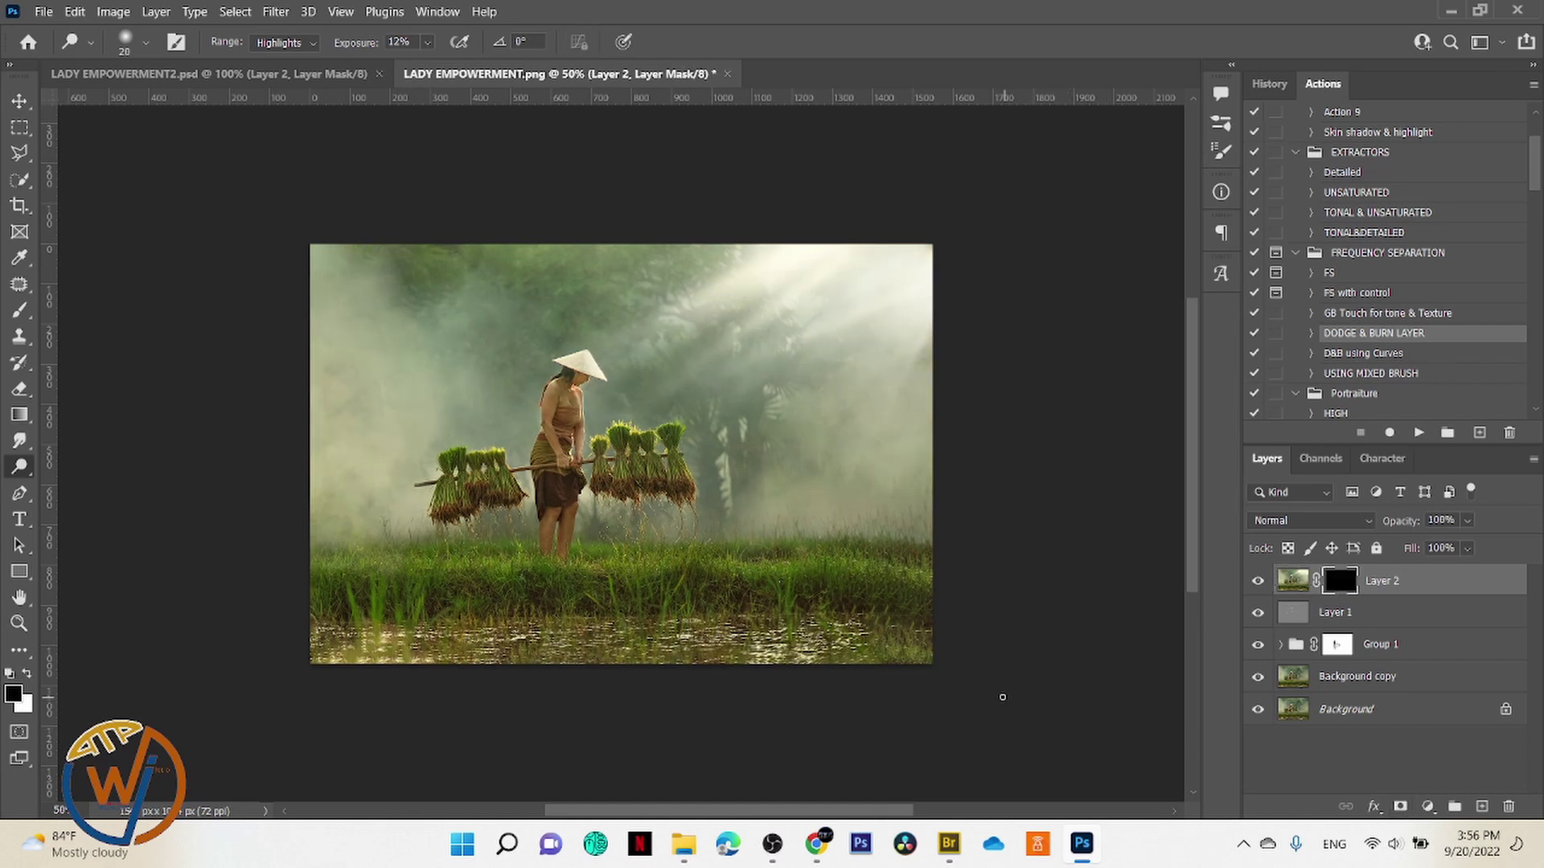
{"action": "key", "text": "b"}
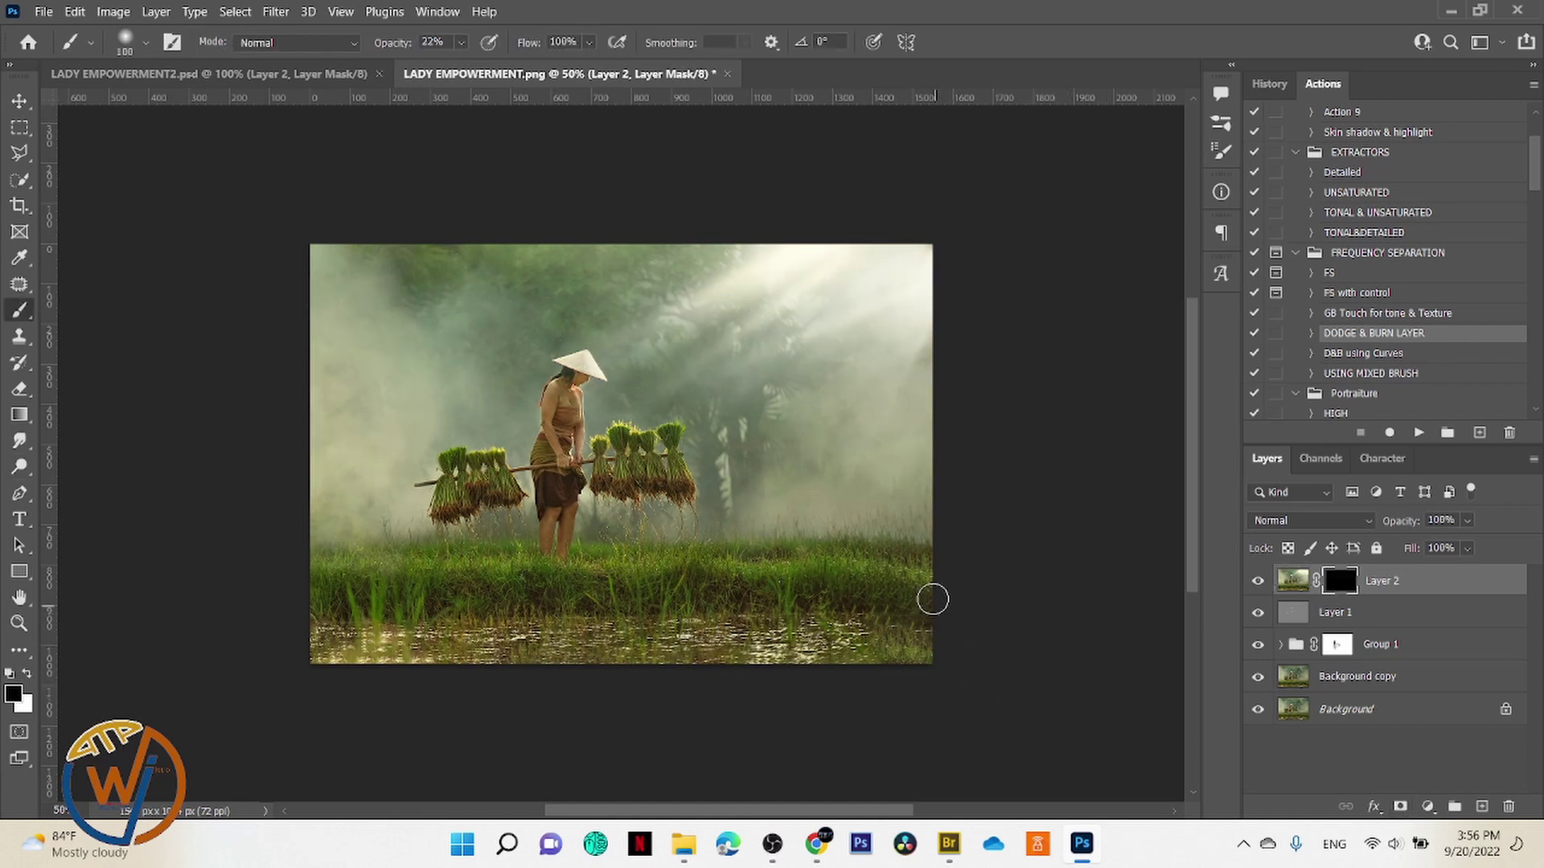
{"action": "key", "text": "bracketright"}
{"action": "key", "text": "bracketright"}
{"action": "key", "text": "bracketright"}
{"action": "key", "text": "bracketright"}
{"action": "key", "text": "x"}
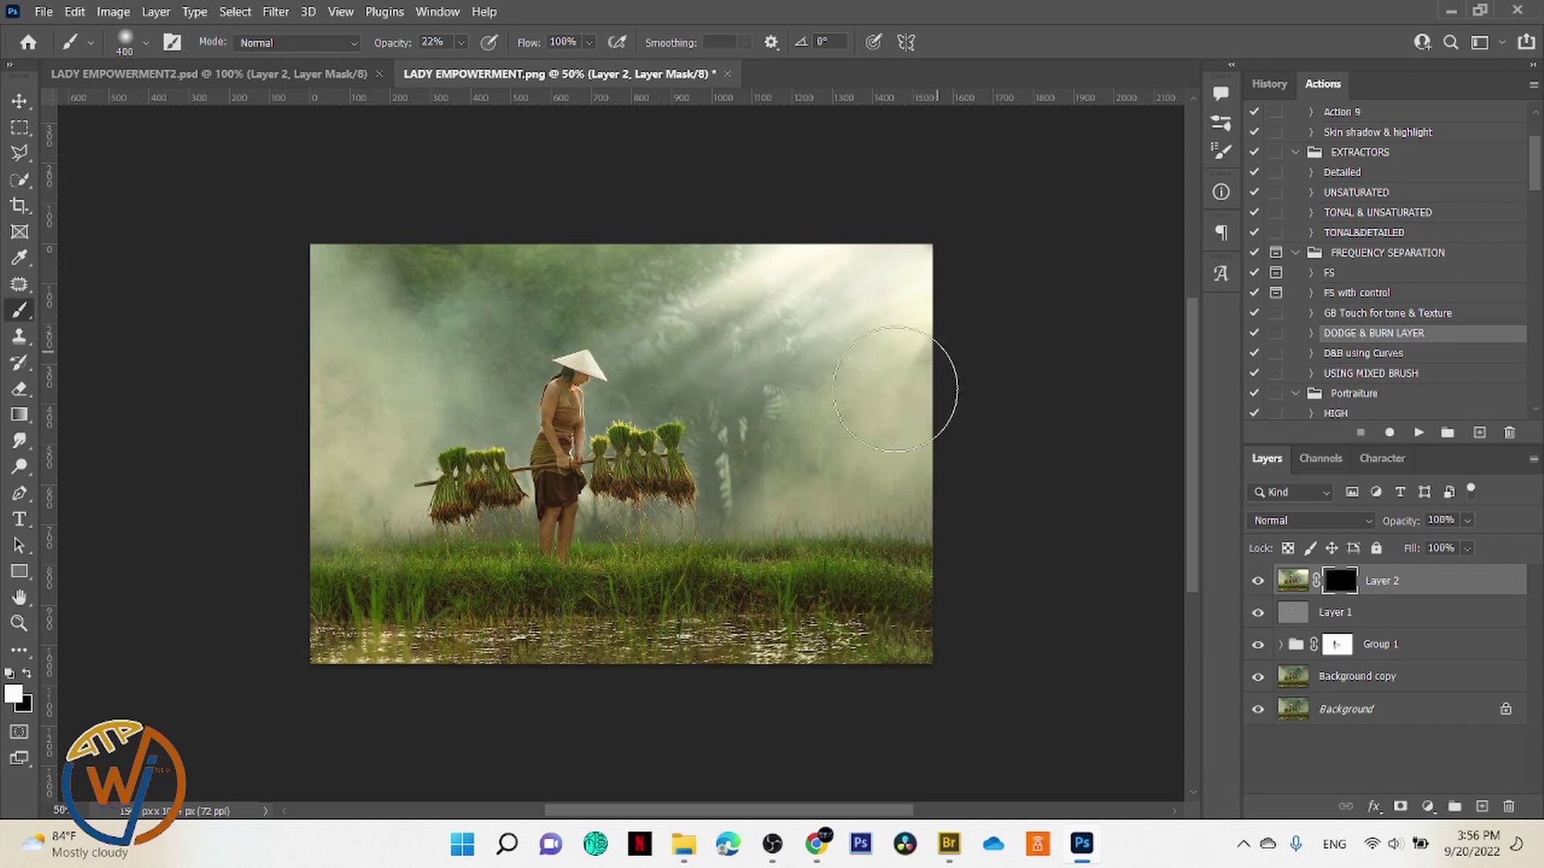
Step: Compare the light with the masked Layer 2 hidden and shown
{"action": "left_click", "coordinate": [1257, 581]}
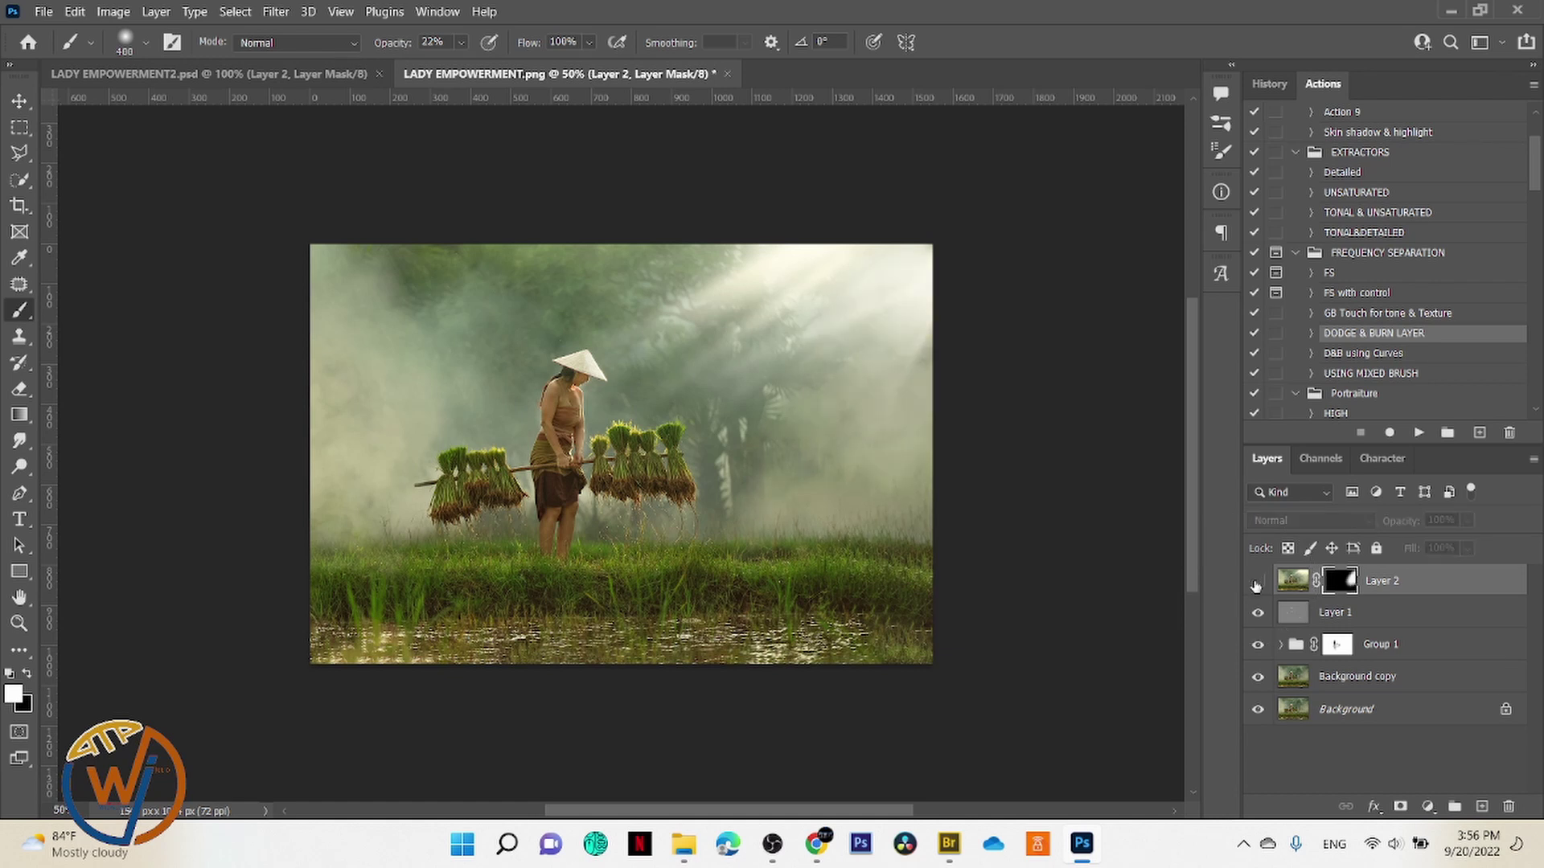
{"action": "left_click", "coordinate": [1257, 582]}
{"action": "left_click", "coordinate": [1257, 582]}
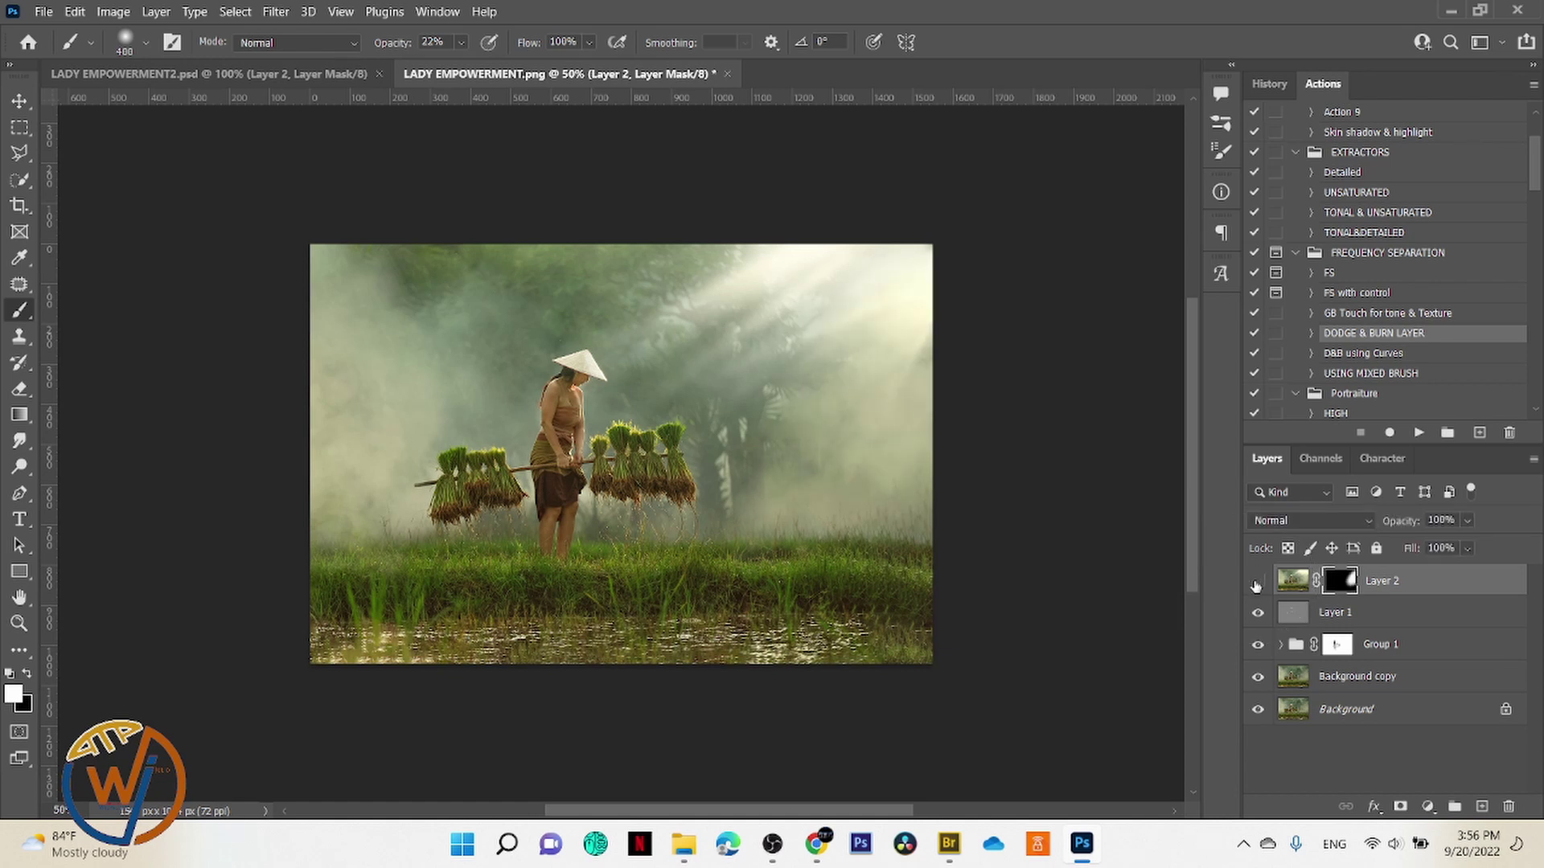
{"action": "left_click", "coordinate": [1257, 582]}
Step: Lower the brush opacity to 12% and paint more white on Layer 2's mask over the light rays and surrounding mist
{"action": "left_click", "coordinate": [460, 44]}
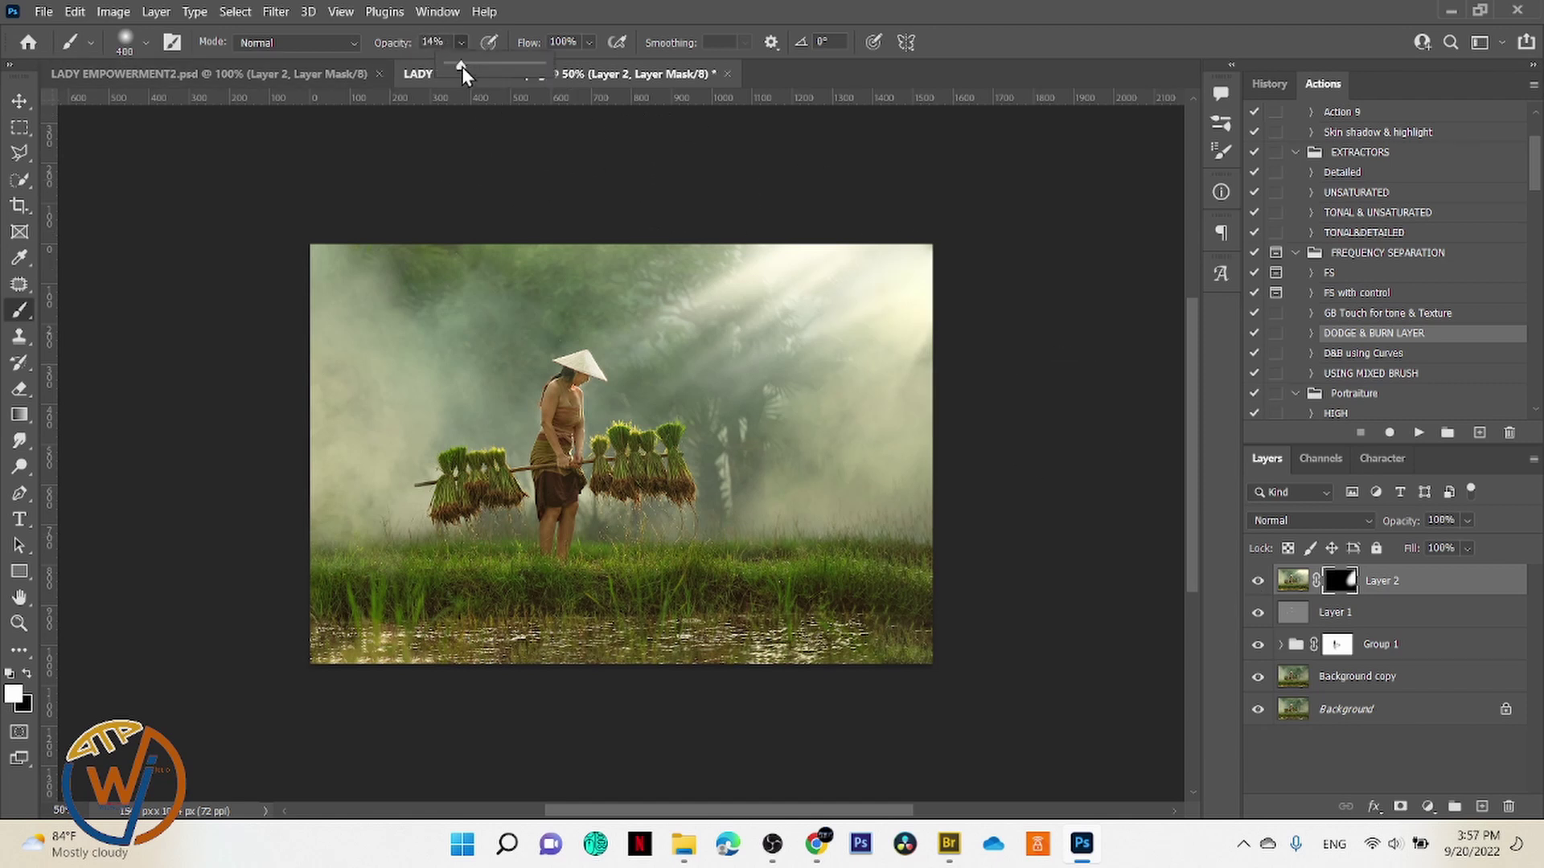
{"action": "left_click", "coordinate": [852, 306]}
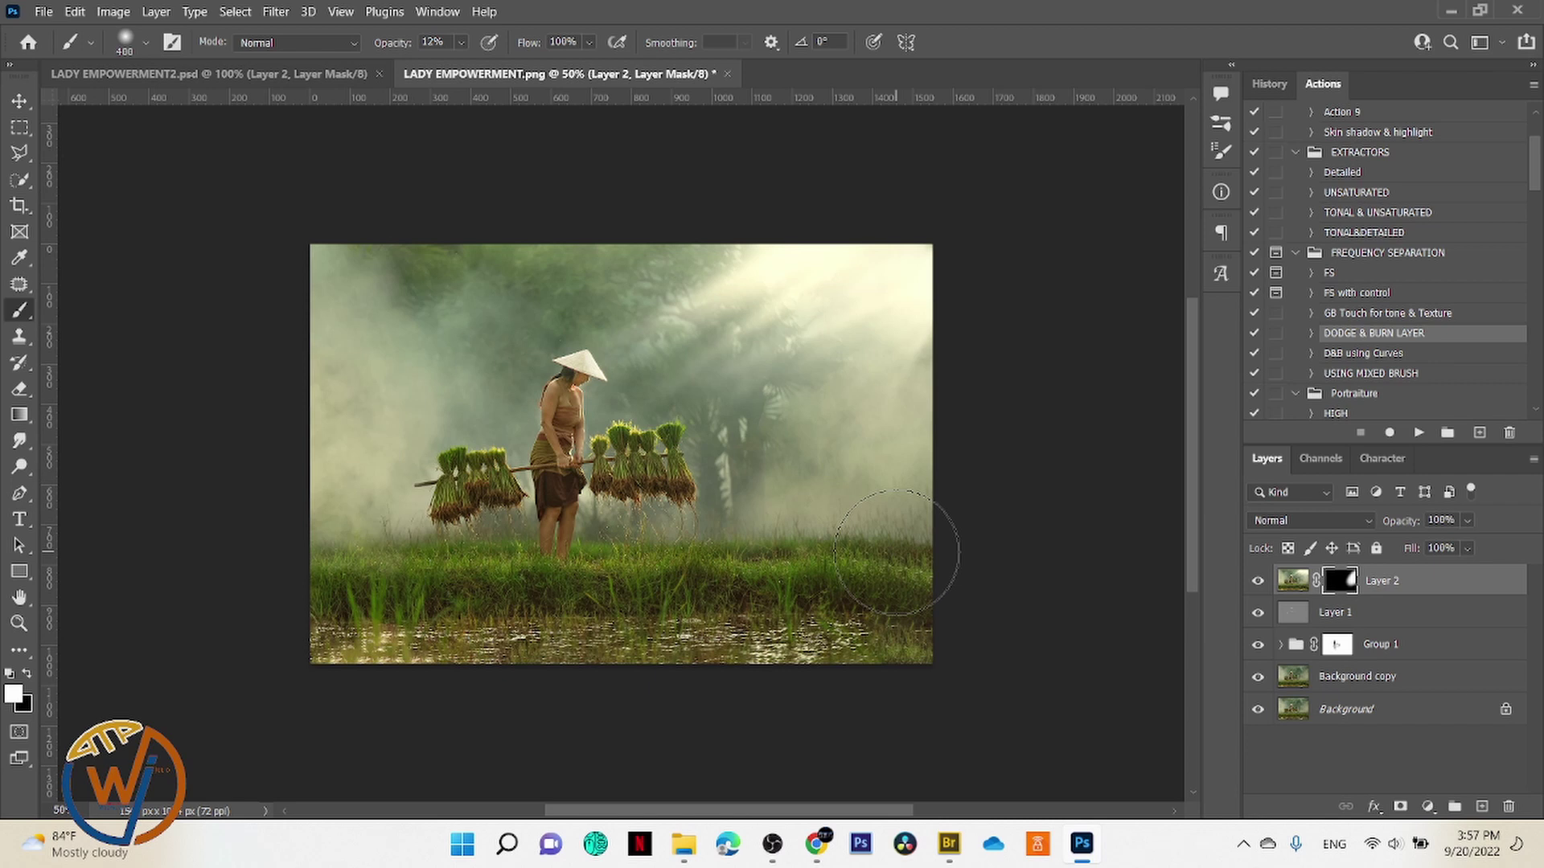
{"action": "scroll", "coordinate": [896, 552], "scroll_direction": "up", "scroll_amount": 2}
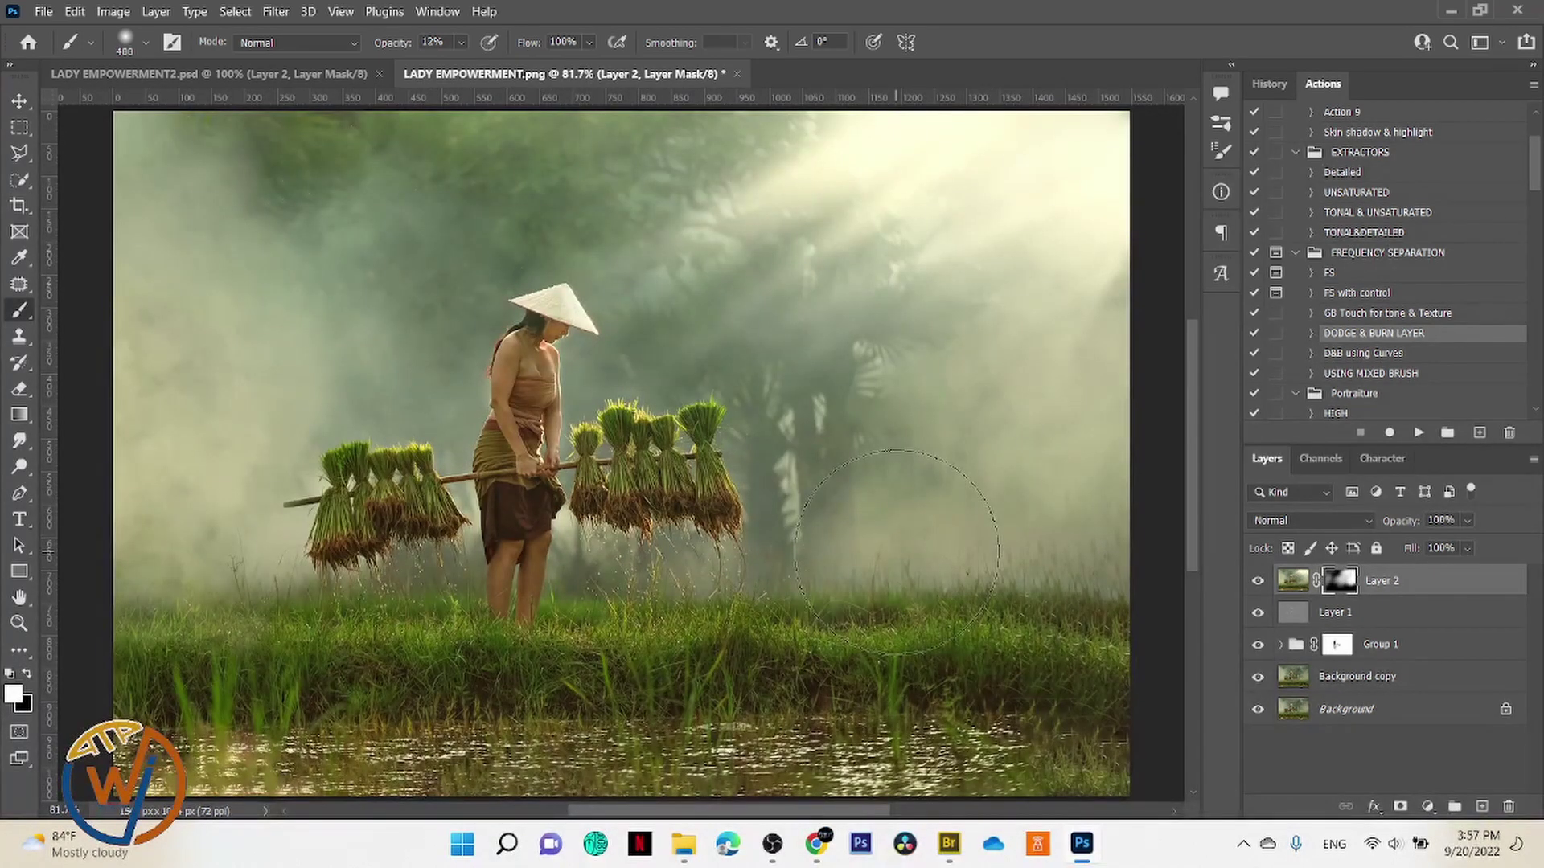
{"action": "scroll", "coordinate": [896, 553], "scroll_direction": "down", "scroll_amount": 1}
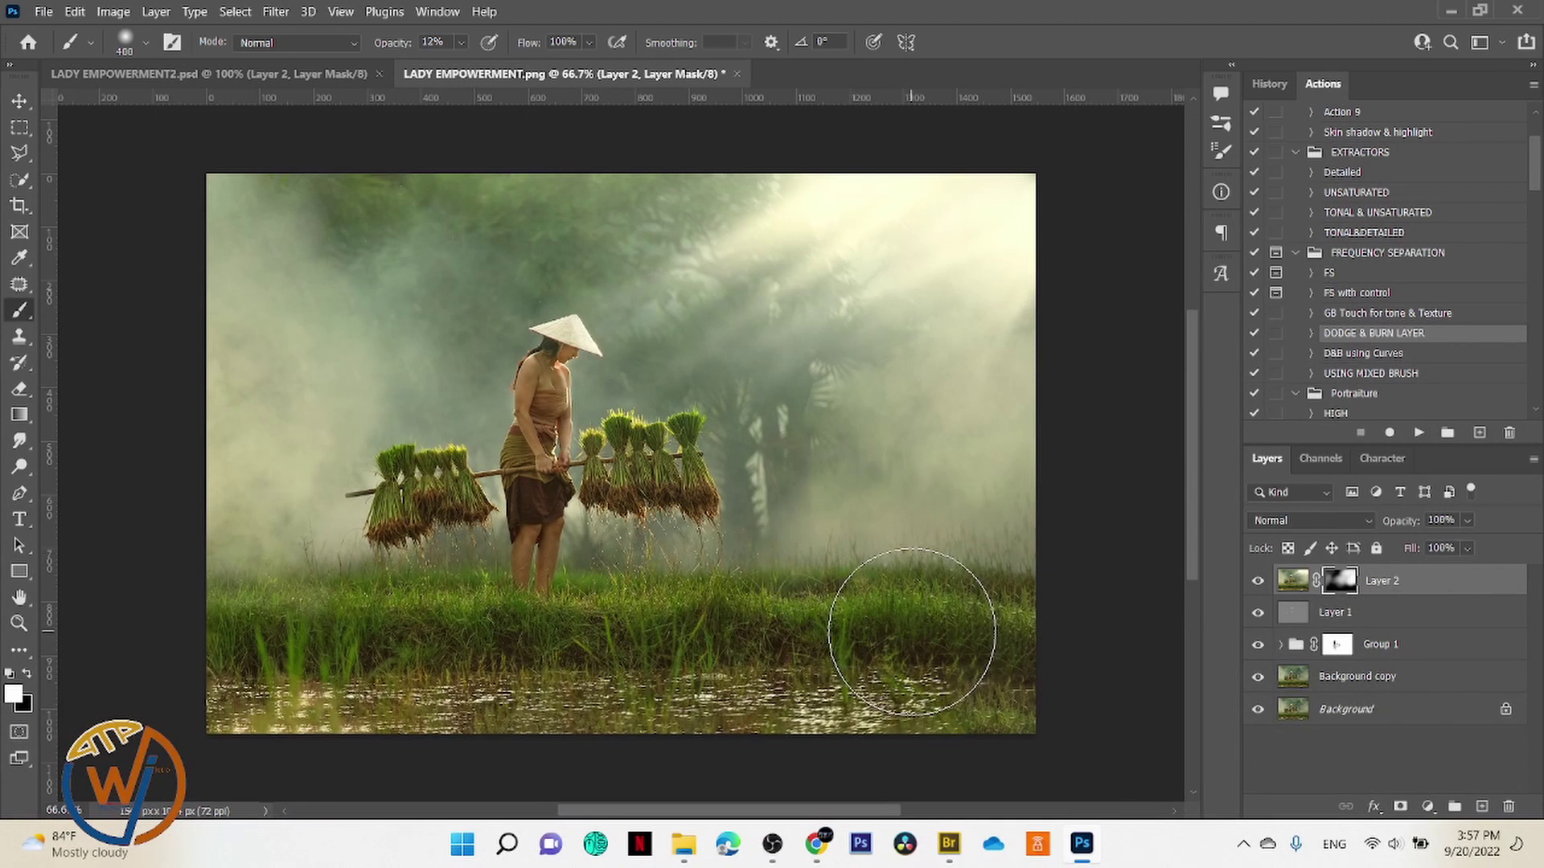
Step: Add a Color Balance adjustment layer and warm its Highlights with Yellow–Blue at -12 and Magenta–Green at -3
{"action": "left_click", "coordinate": [1427, 805]}
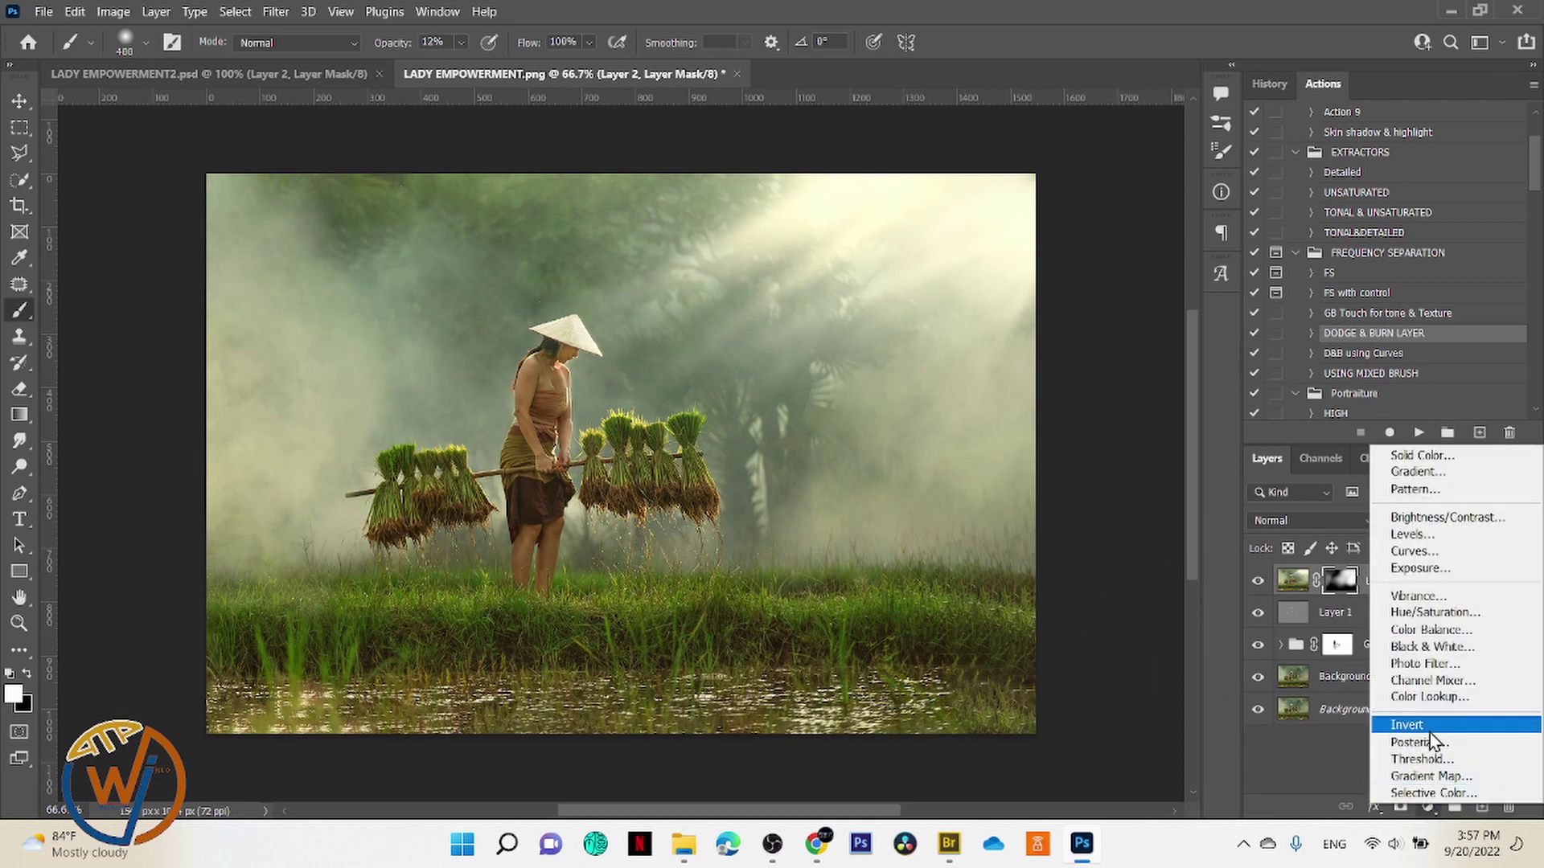
{"action": "left_click", "coordinate": [1442, 631]}
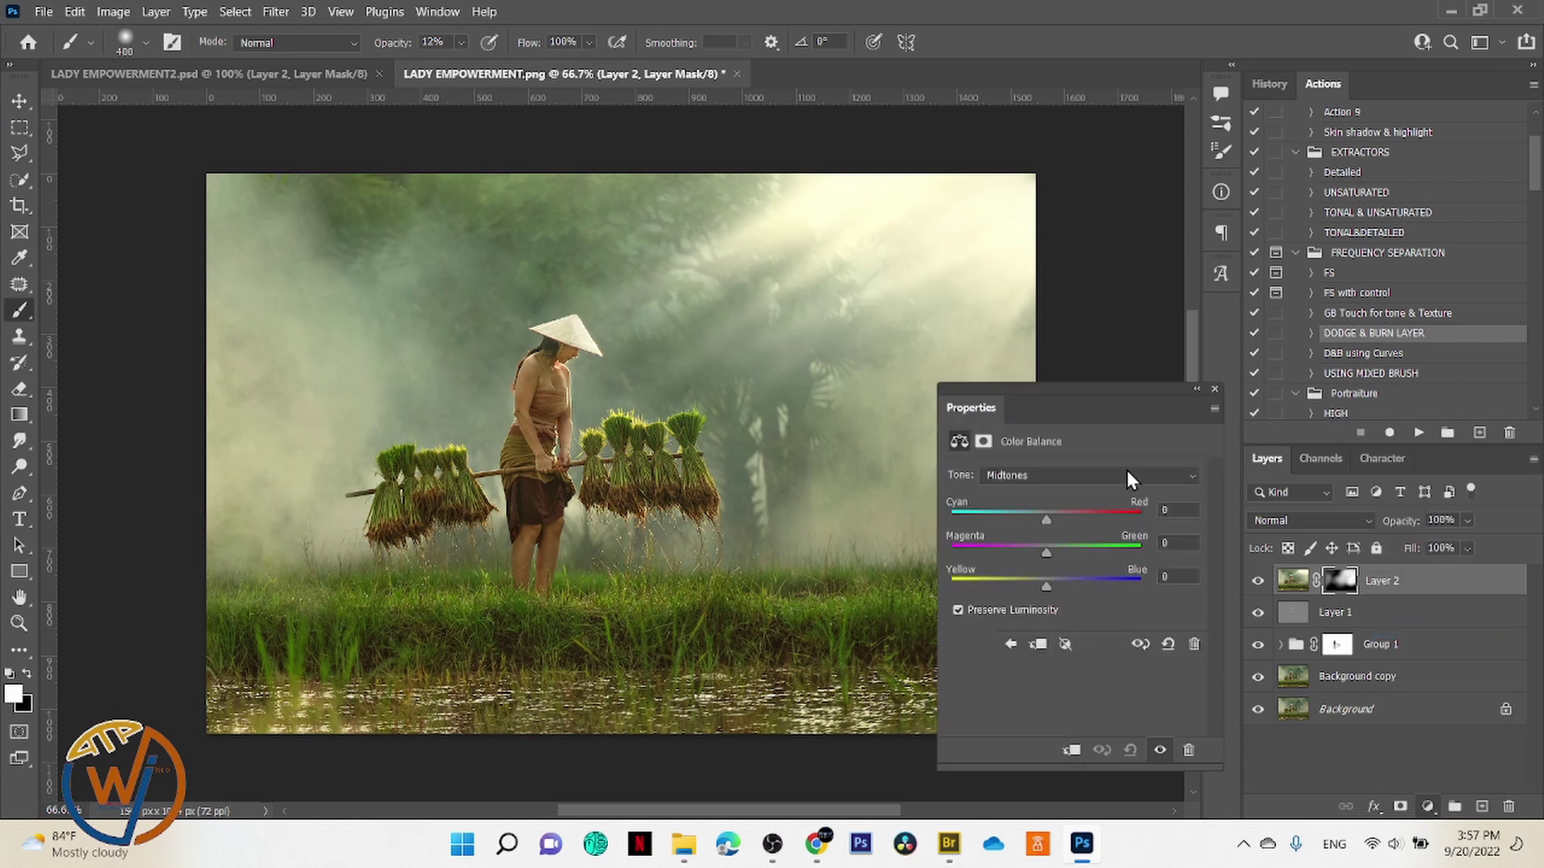
{"action": "left_click", "coordinate": [1103, 475]}
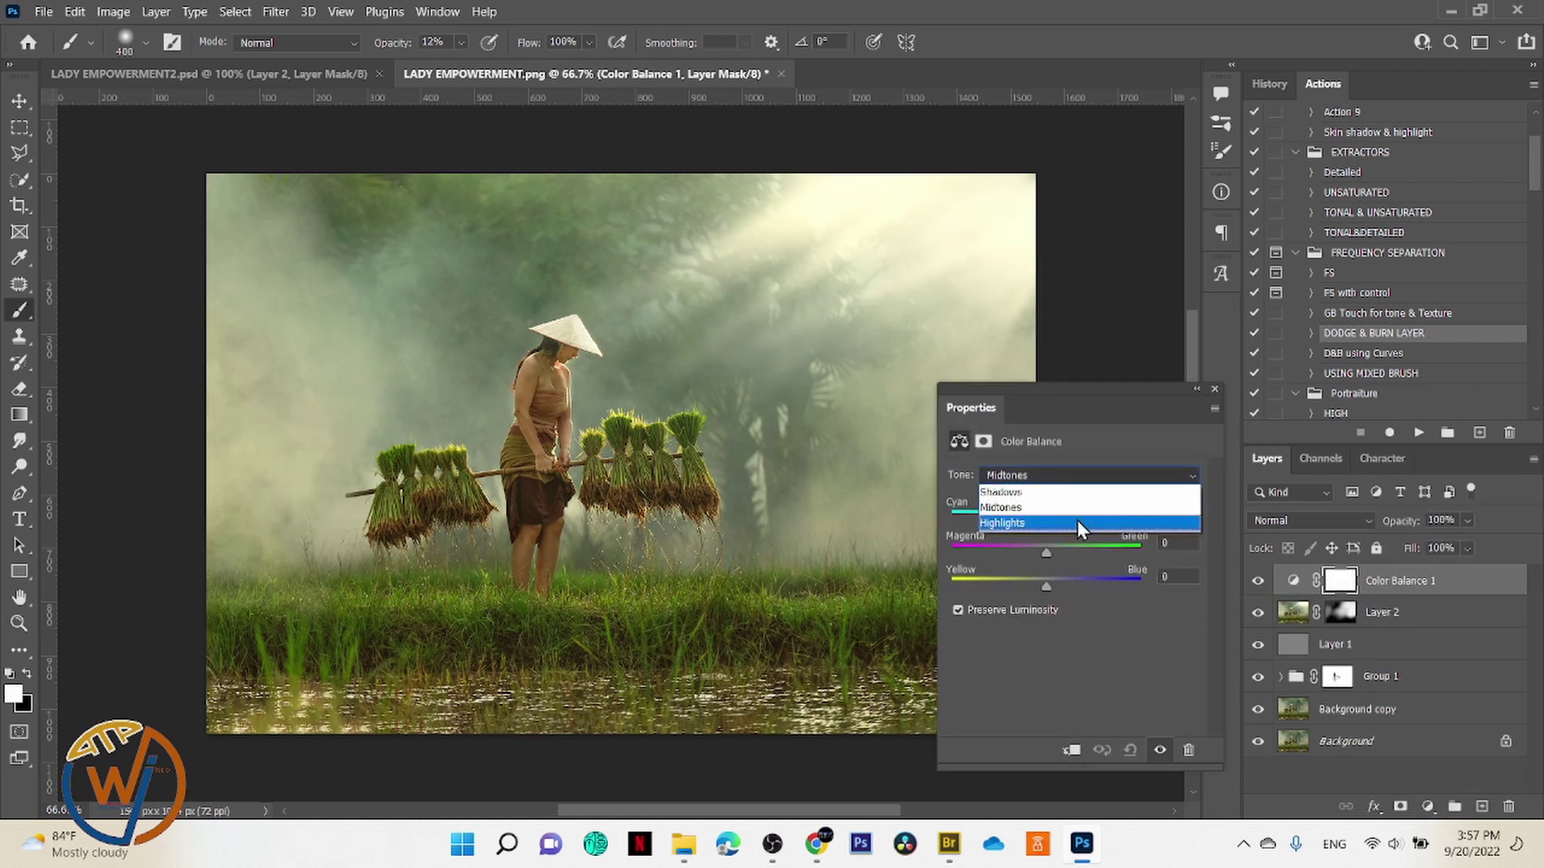
{"action": "left_click", "coordinate": [1081, 507]}
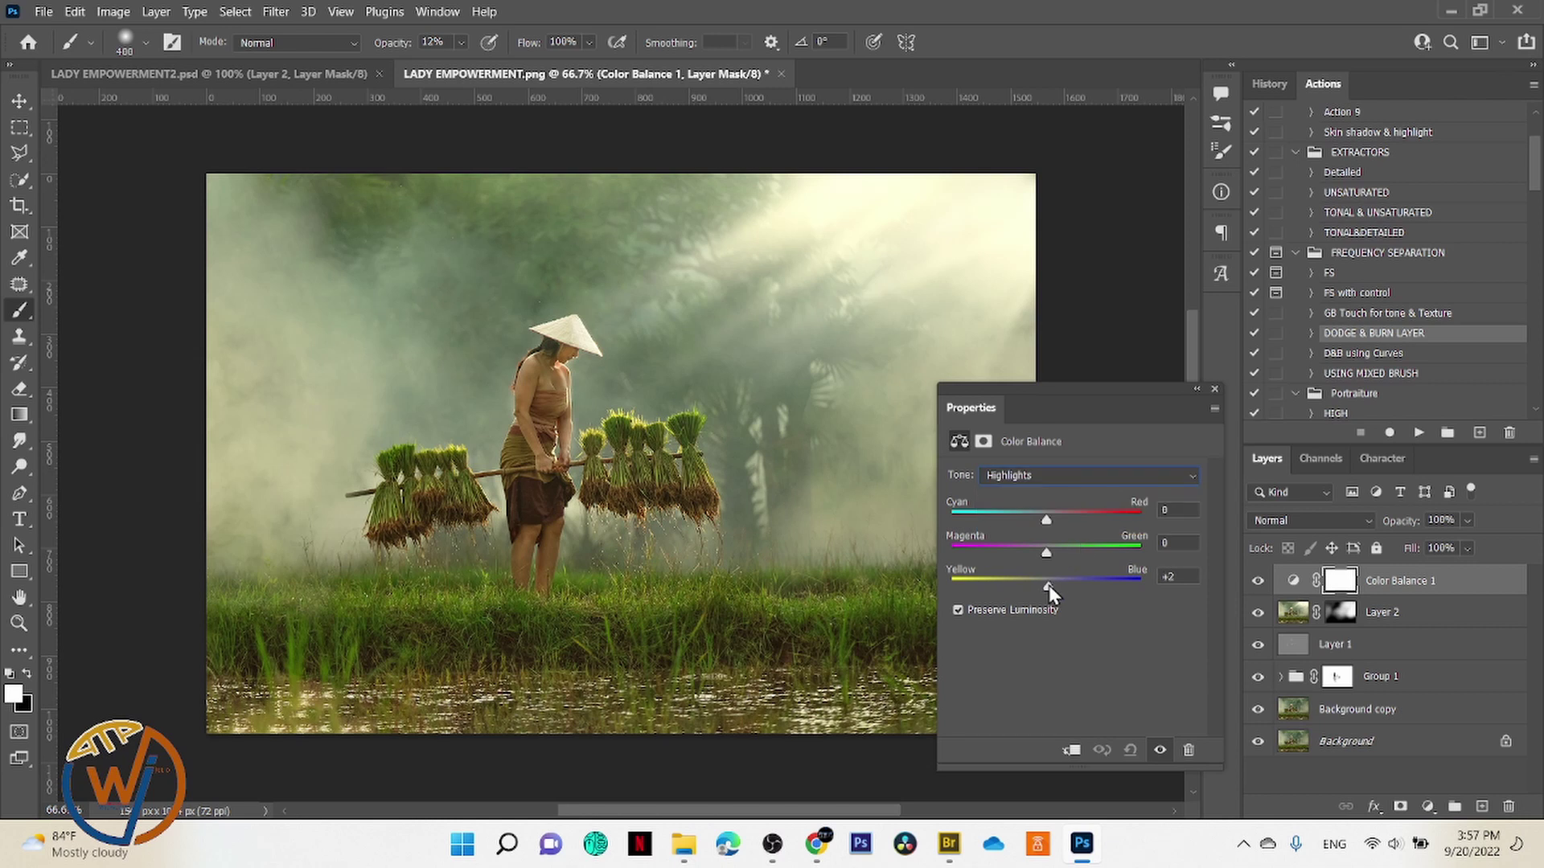
{"action": "mouse_move", "coordinate": [1049, 585]}
{"action": "left_mouse_down"}
{"action": "mouse_move", "coordinate": [1022, 591]}
{"action": "mouse_move", "coordinate": [1035, 592]}
{"action": "left_mouse_up"}
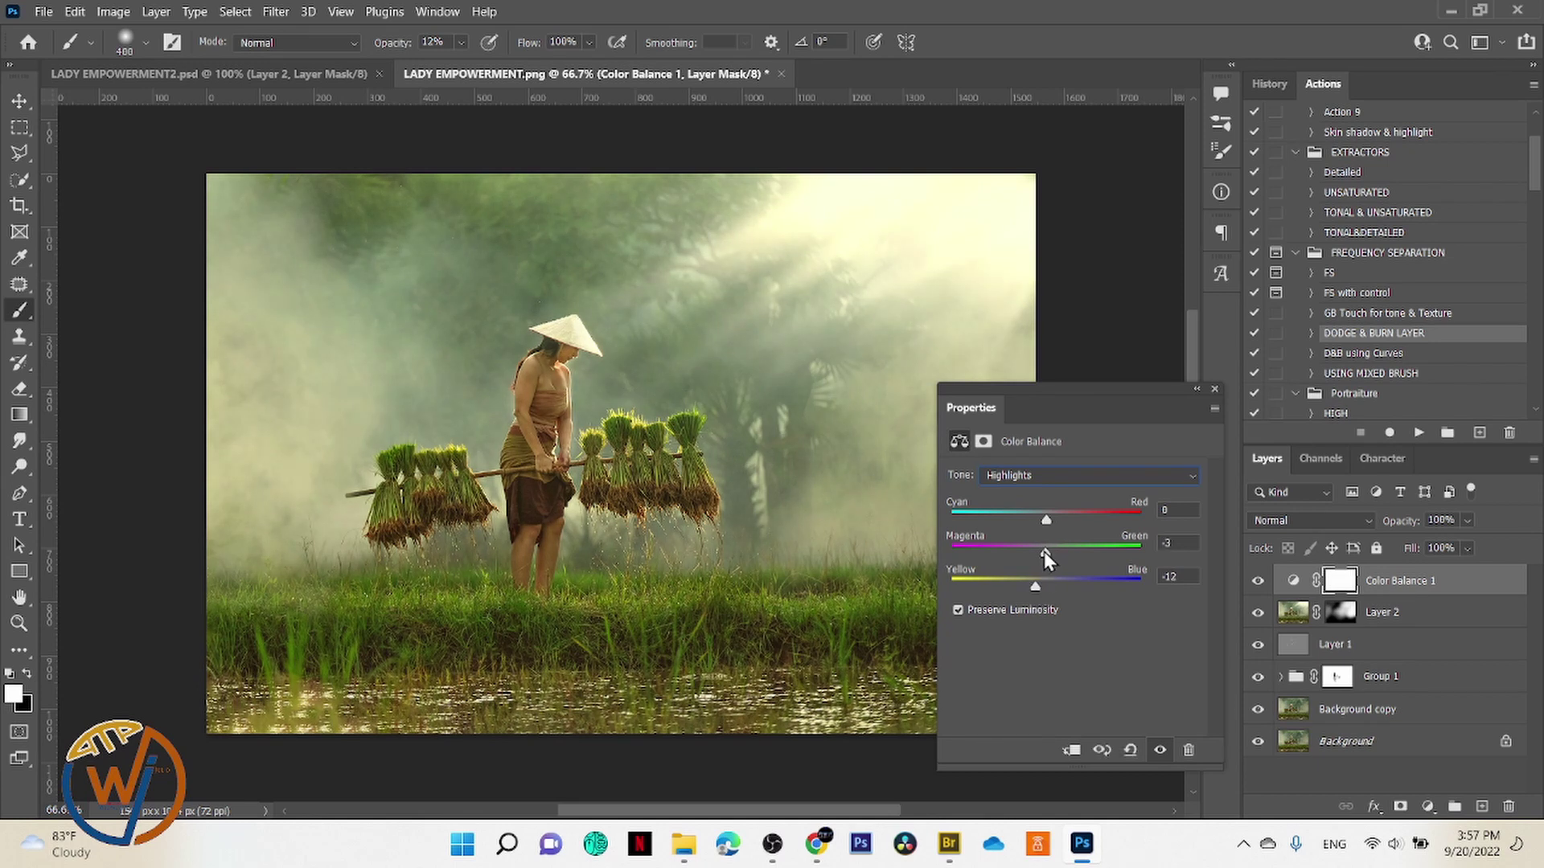
{"action": "left_click", "coordinate": [1049, 520]}
{"action": "left_click", "coordinate": [1214, 389]}
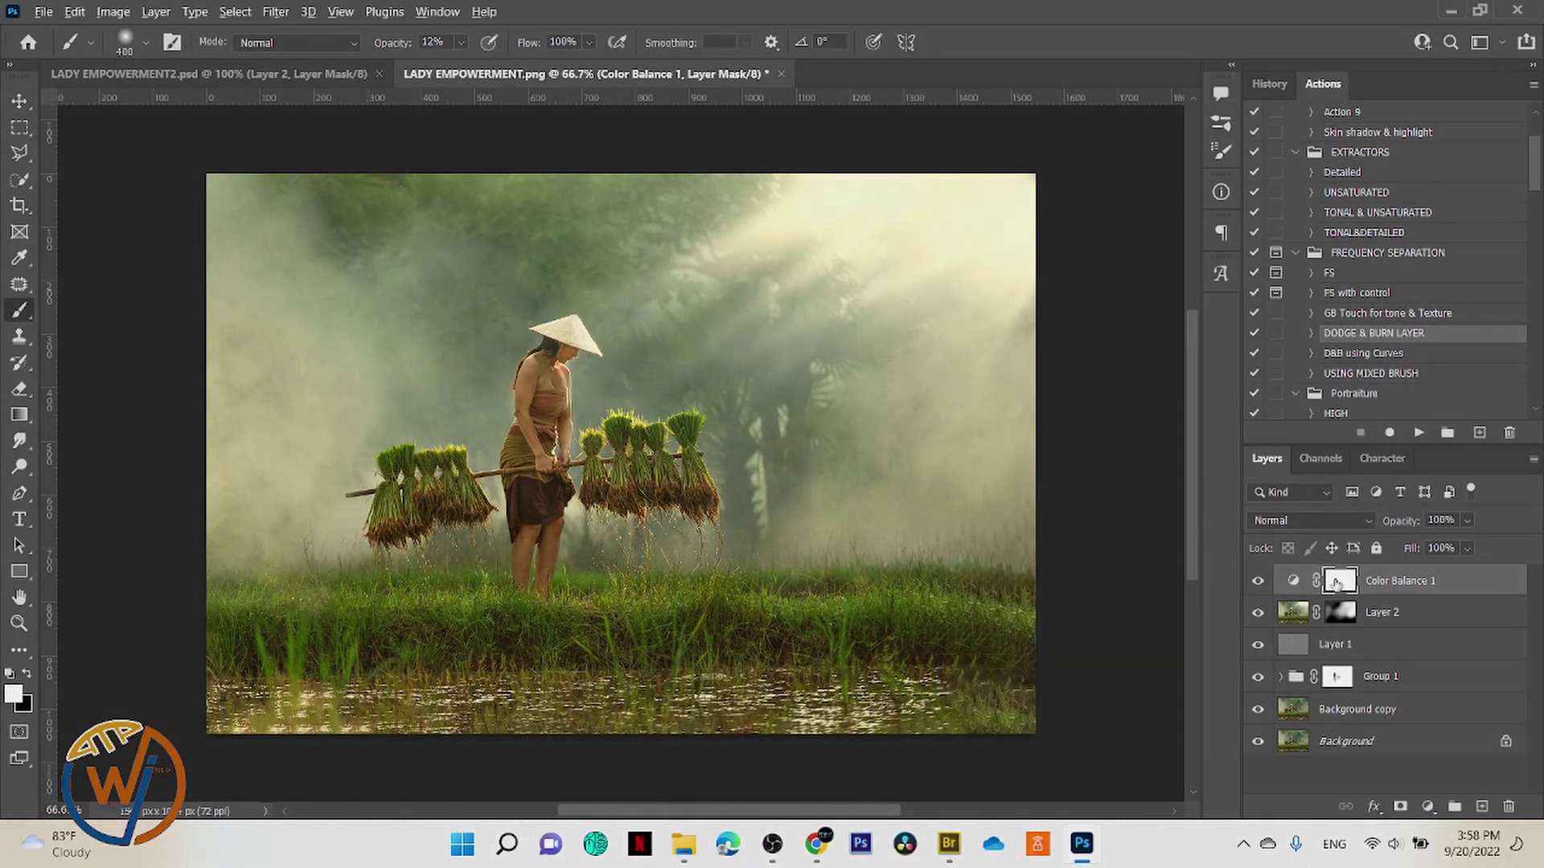
Step: Invert the Color Balance mask to black and set the white brush to 175 pixels and 18% opacity
{"action": "key", "text": "alt+i"}
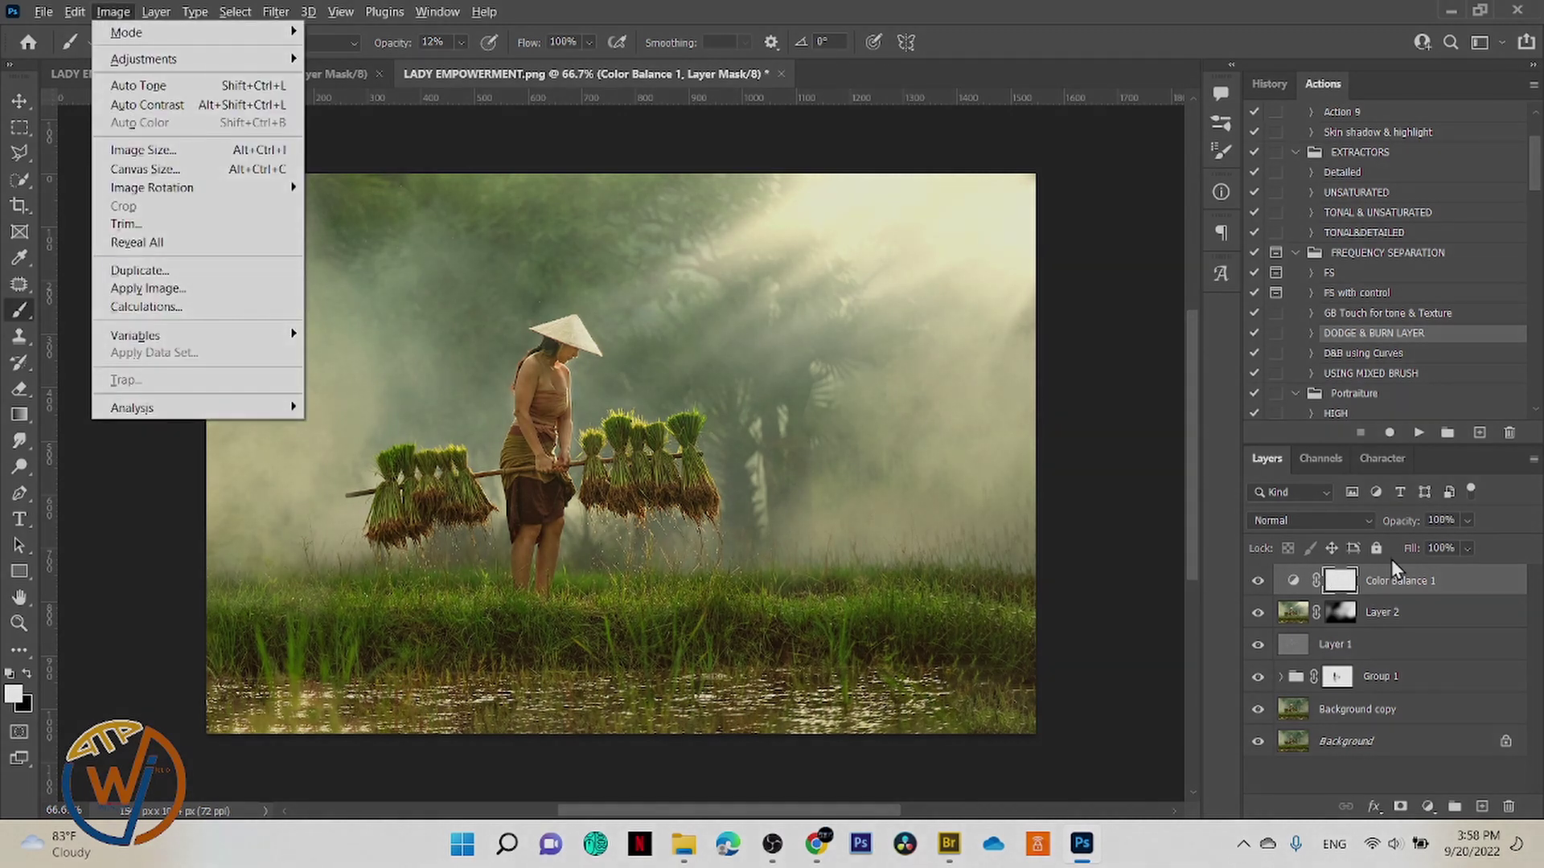
{"action": "key", "text": "ctrl+i"}
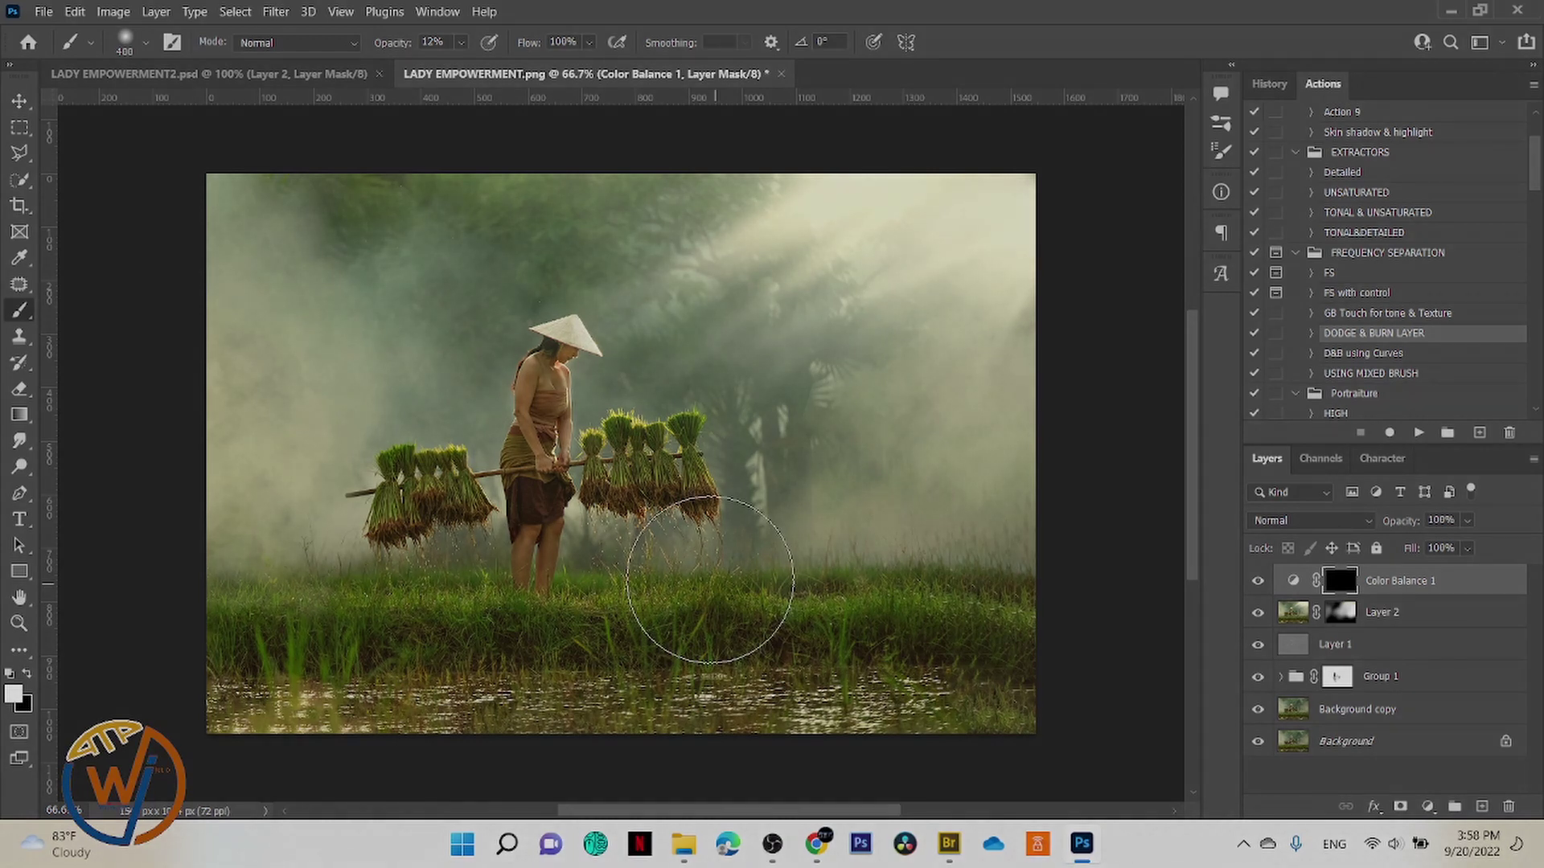
{"action": "key", "text": "bracketleft"}
{"action": "key", "text": "bracketleft"}
{"action": "key", "text": "bracketleft"}
{"action": "key", "text": "bracketleft"}
{"action": "key", "text": "bracketleft"}
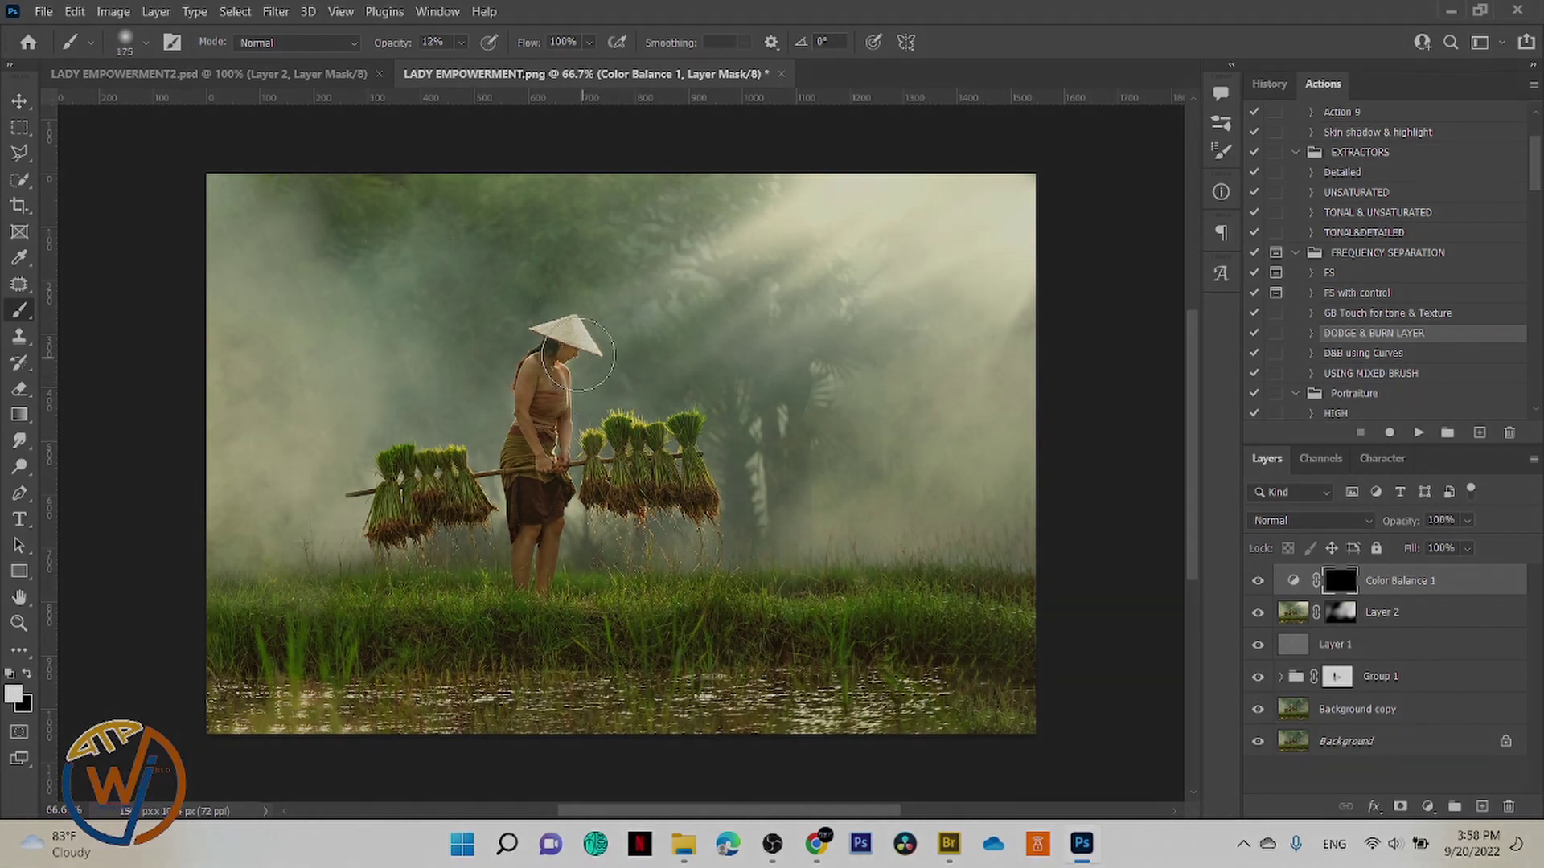
{"action": "left_click", "coordinate": [462, 43]}
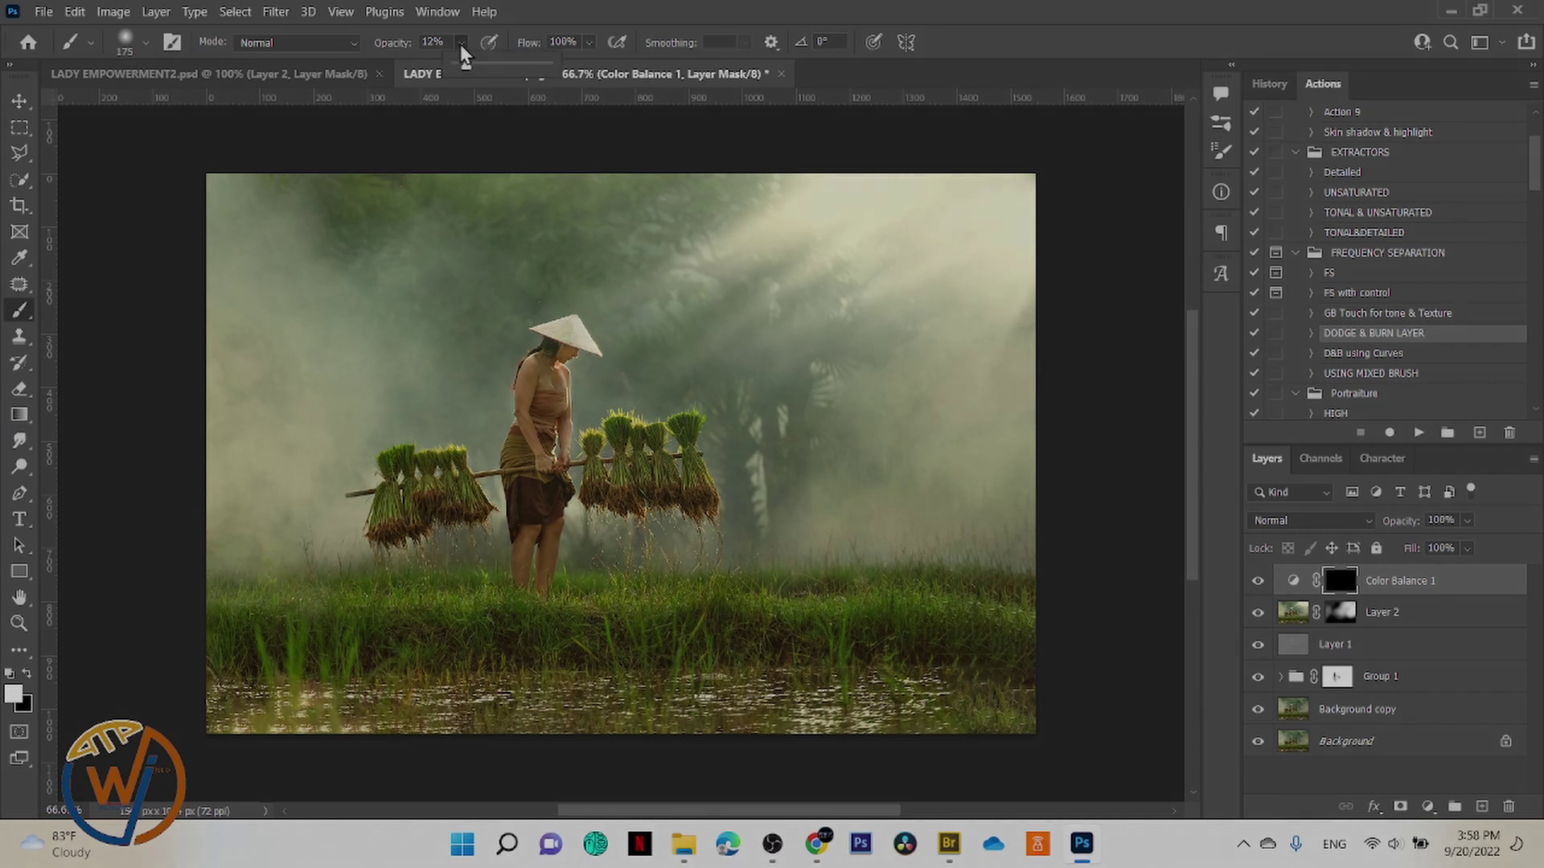
{"action": "left_click_drag", "start_coordinate": [460, 45], "coordinate": [483, 127]}
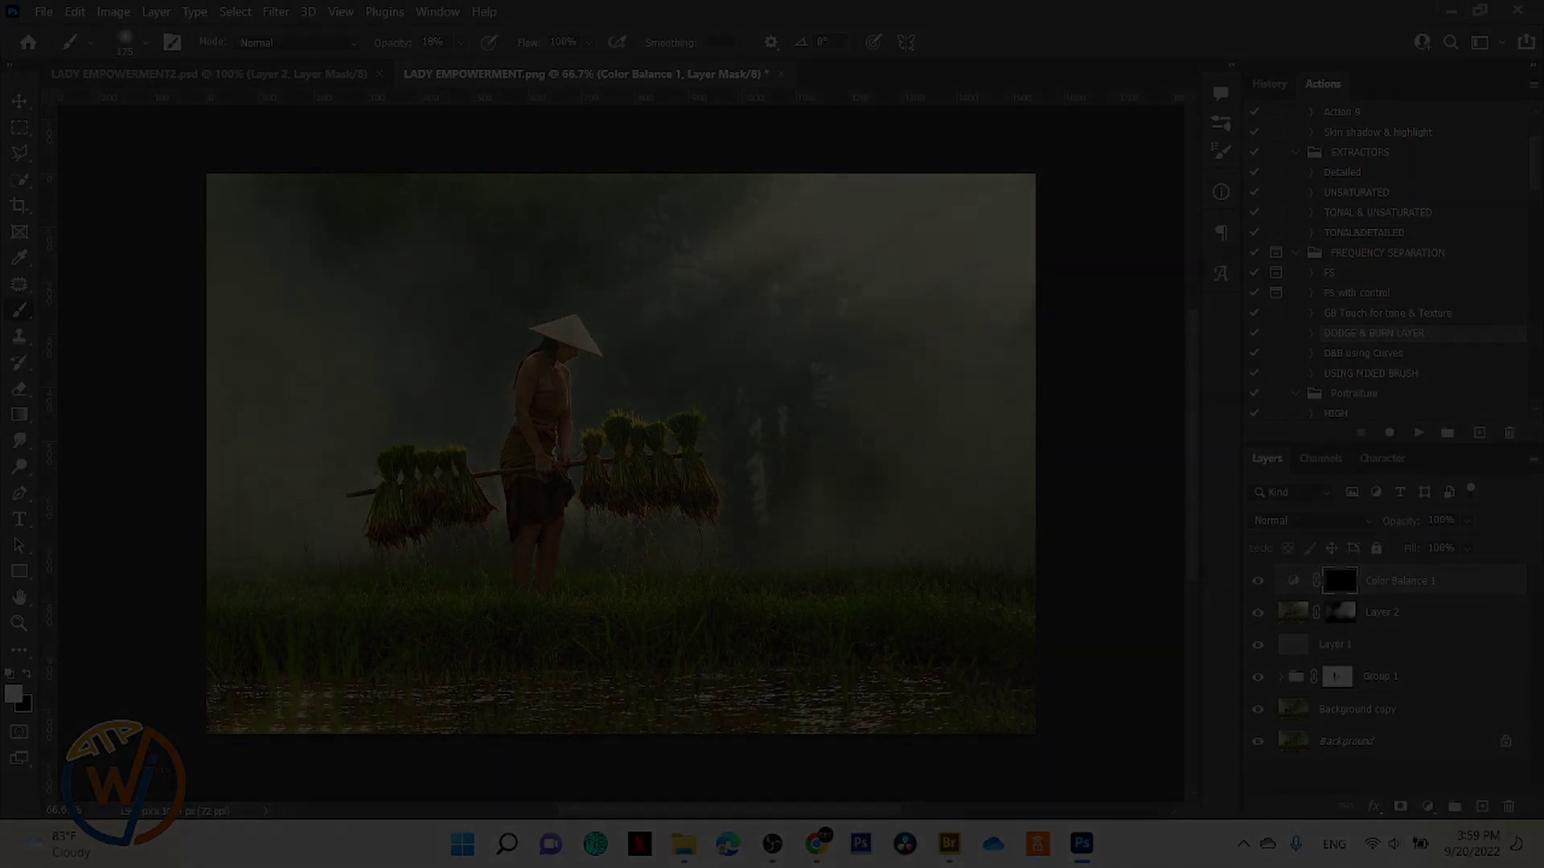
Step: Merge all layers into the Background and open the document's history
{"action": "key", "text": "ctrl+shift+e"}
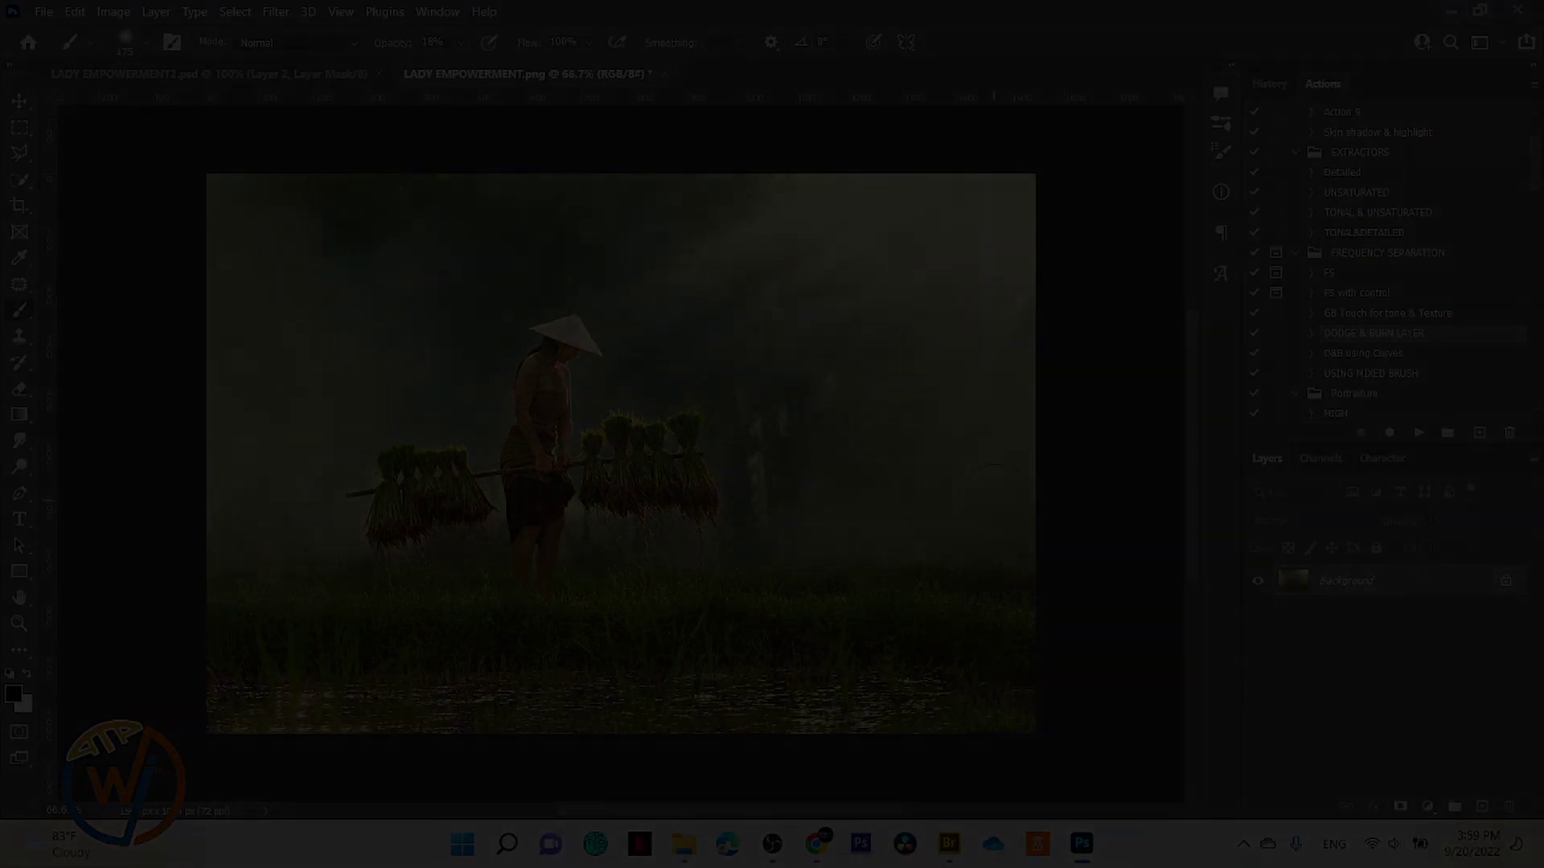
{"action": "left_click", "coordinate": [1268, 83]}
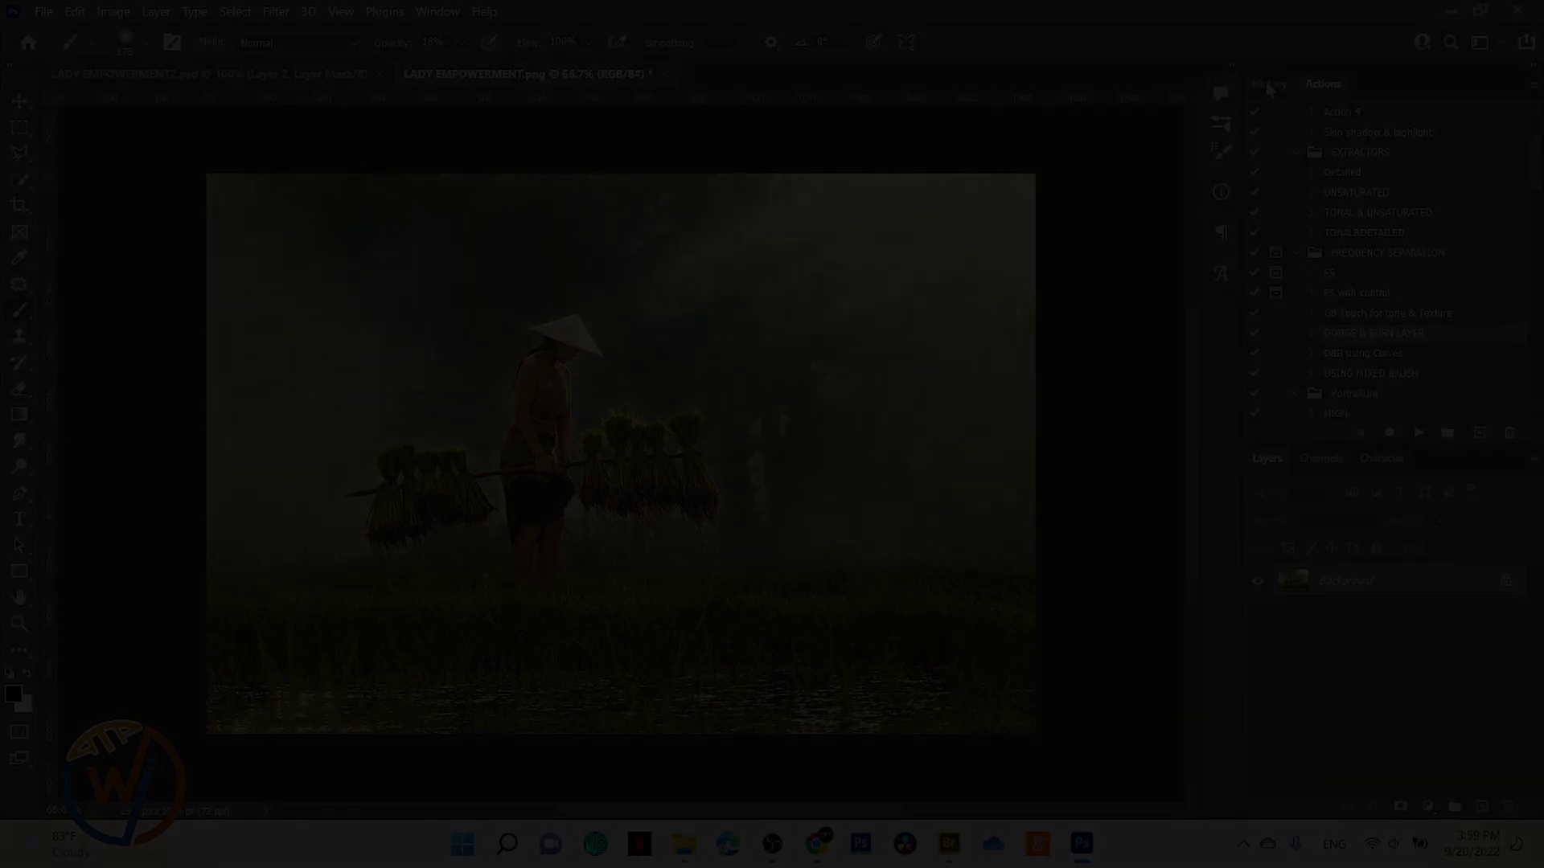